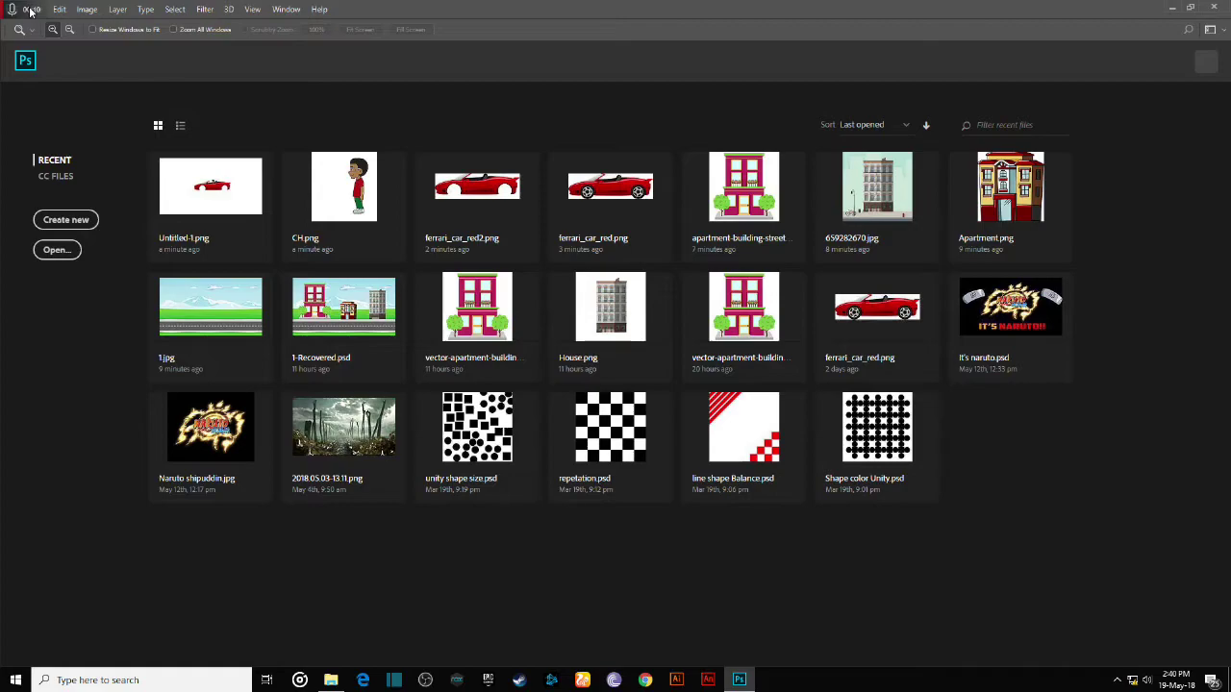
- Open the street background picture 1.jpg and dismiss the pixel aspect ratio notice
left_click(43, 29)
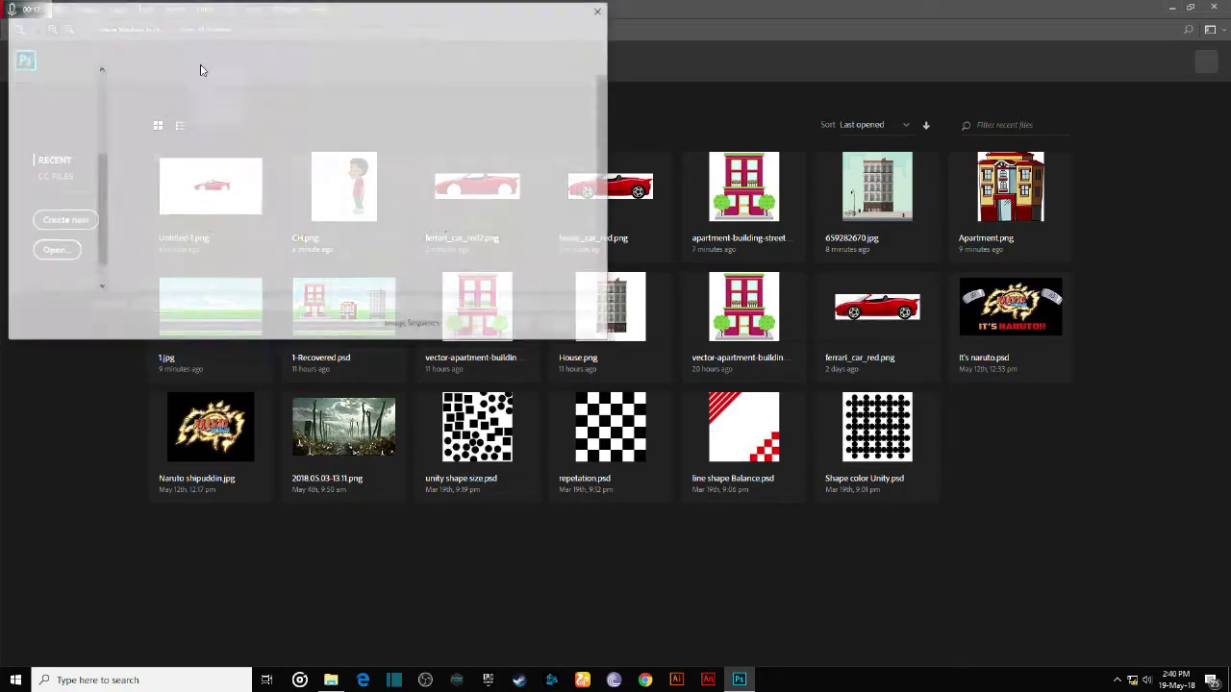
left_click(154, 114)
left_click(507, 325)
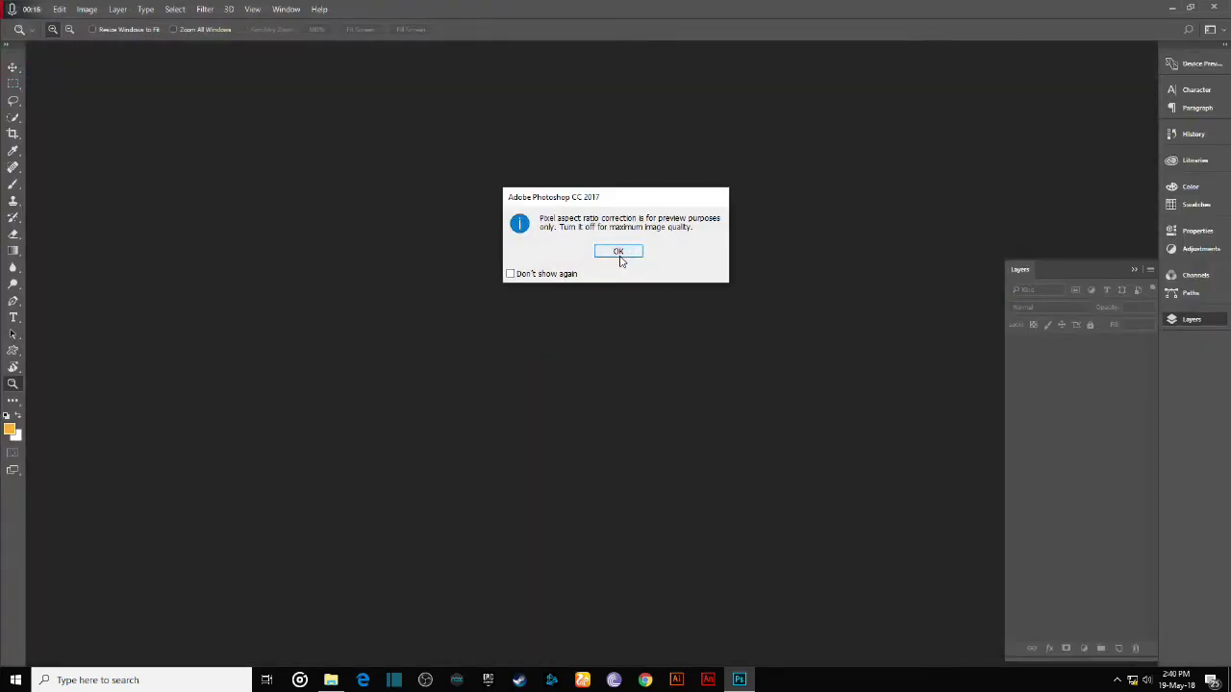
left_click(620, 256)
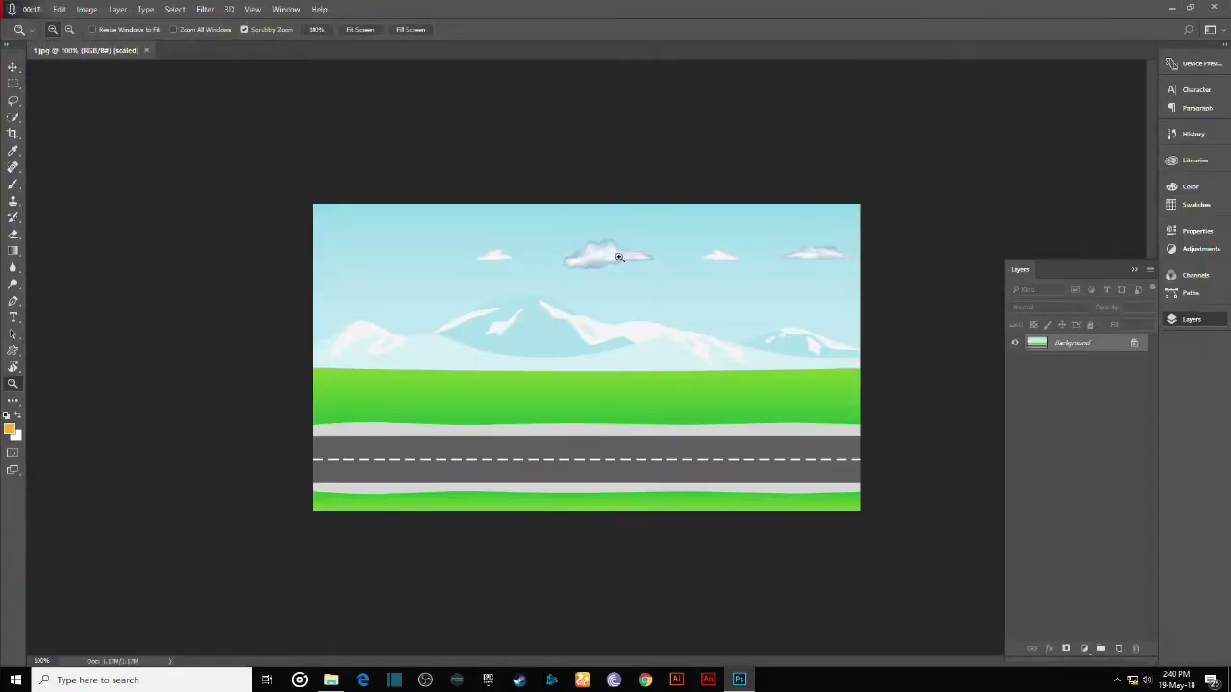
- Unlock the Background layer of 1.jpg to make it a regular editable layer
left_click(728, 376)
left_click(728, 376, "alt")
left_click(727, 372)
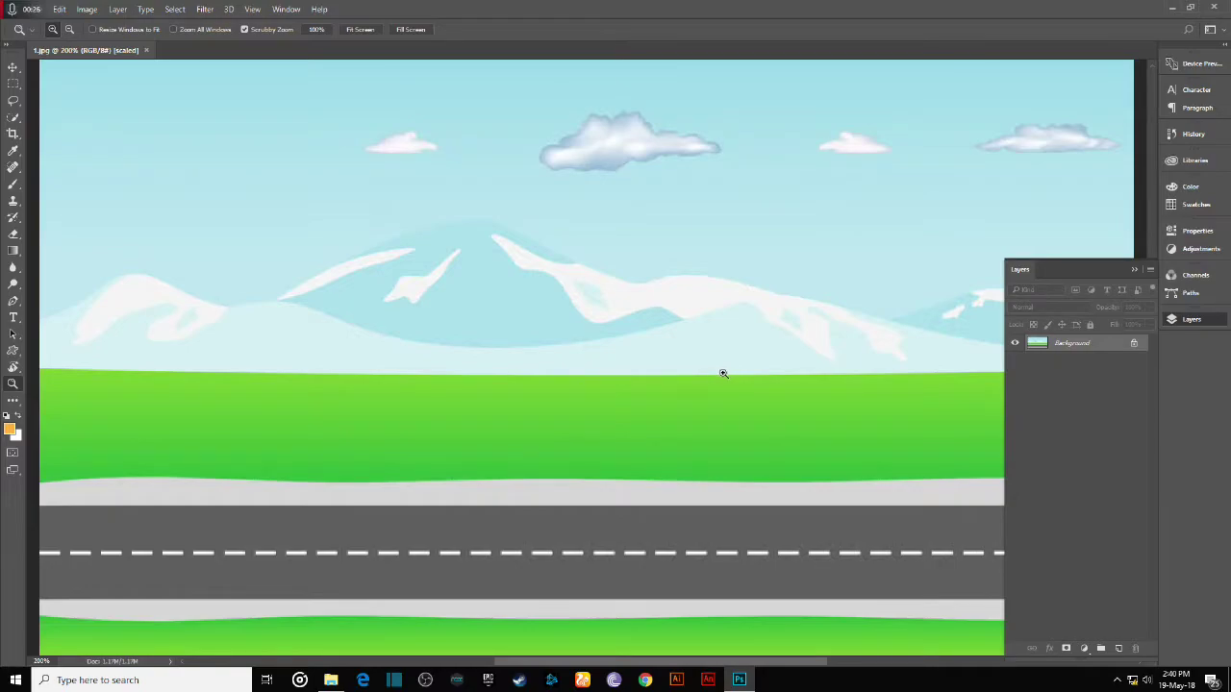
left_click(722, 372, "alt")
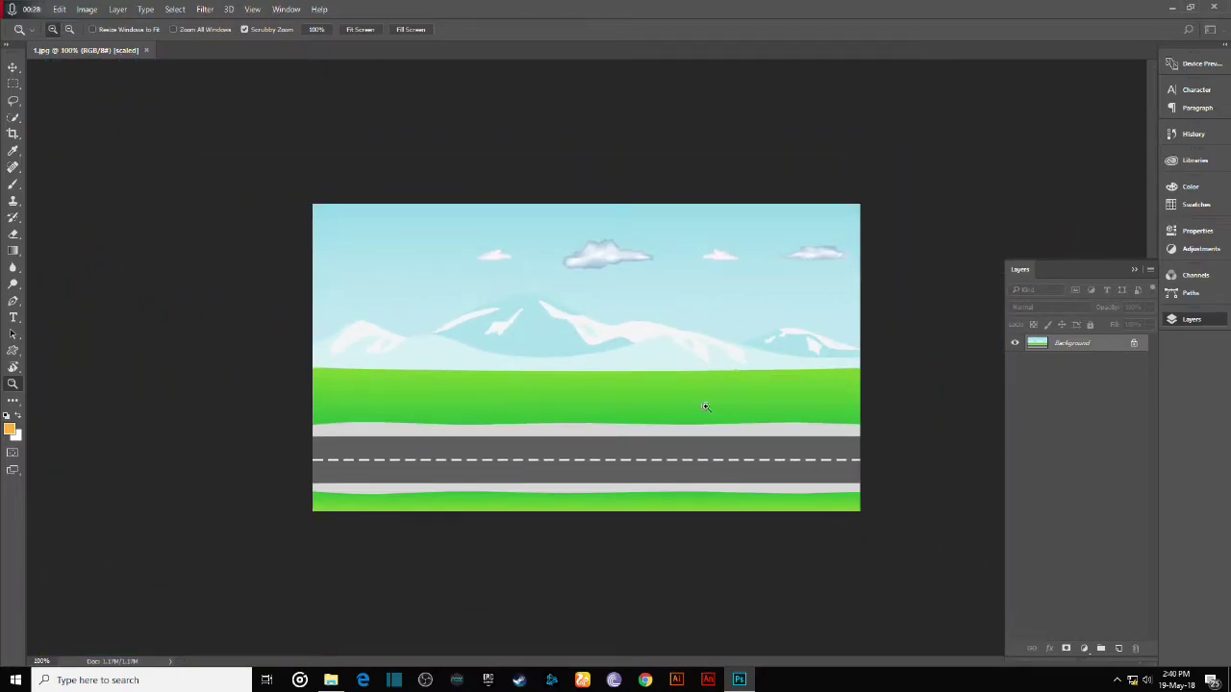
left_click(1134, 346)
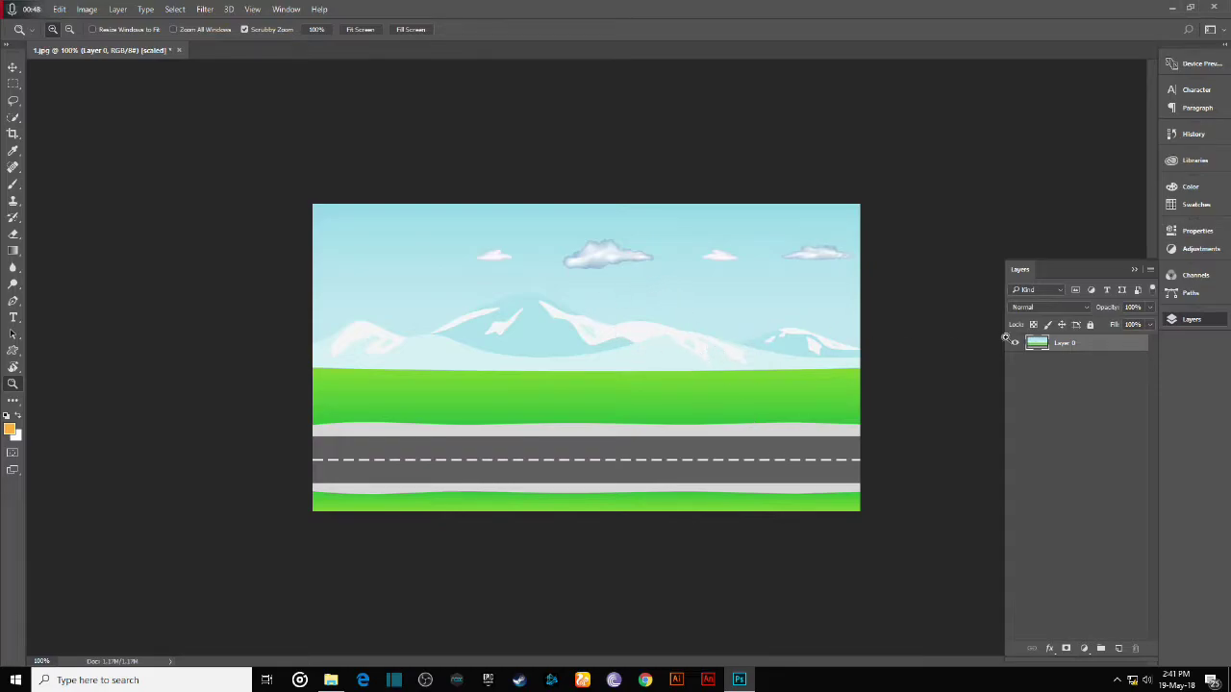
- Open Apartment.png and select the entire image for copying
left_click(34, 9)
left_click(38, 36)
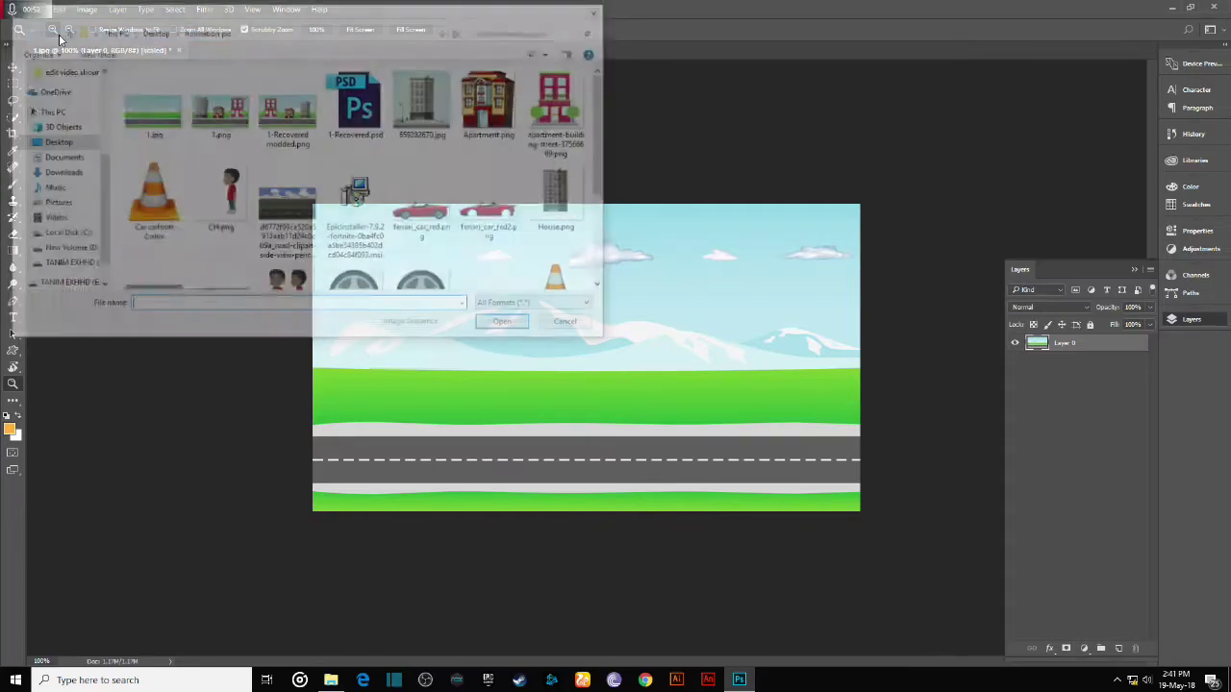
left_click(490, 113)
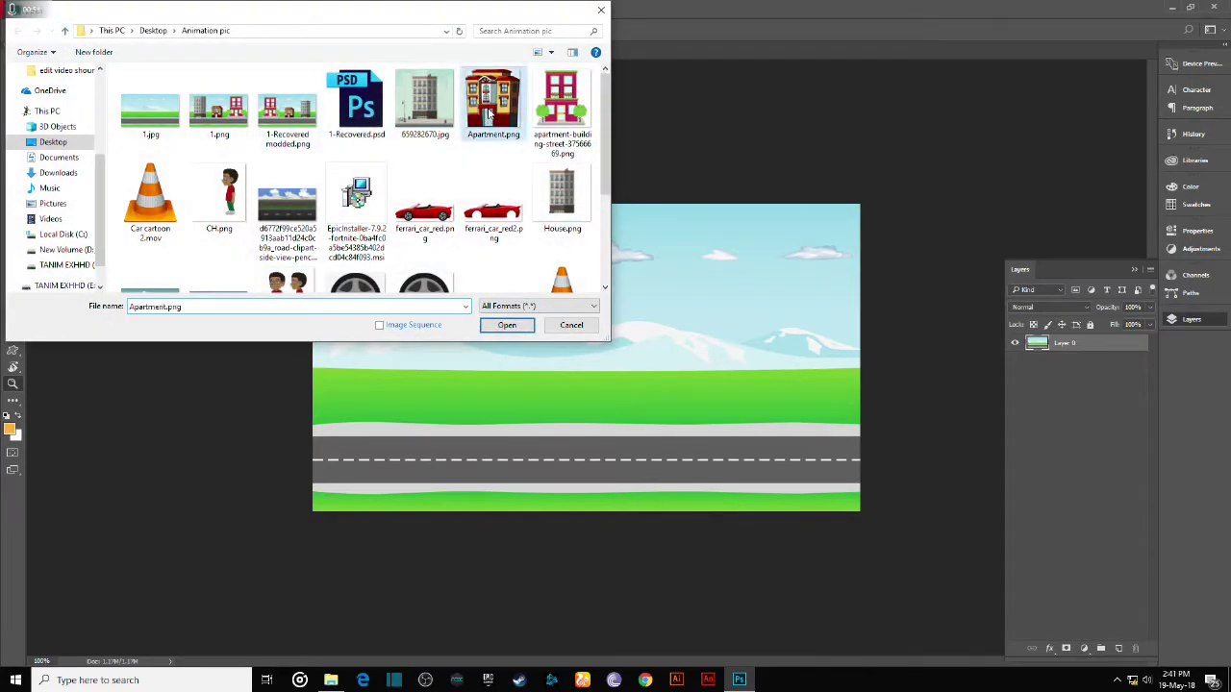
left_click(507, 326)
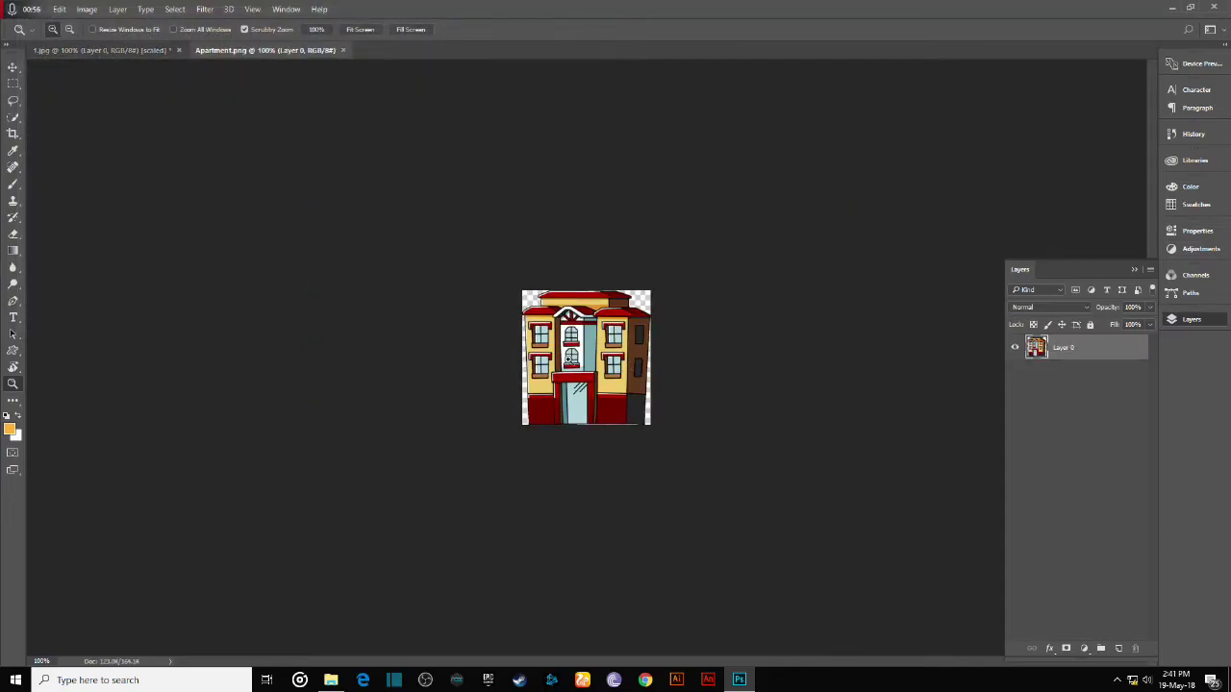
left_click_drag(591, 354, 569, 380)
left_click(13, 66)
key("ctrl+a")
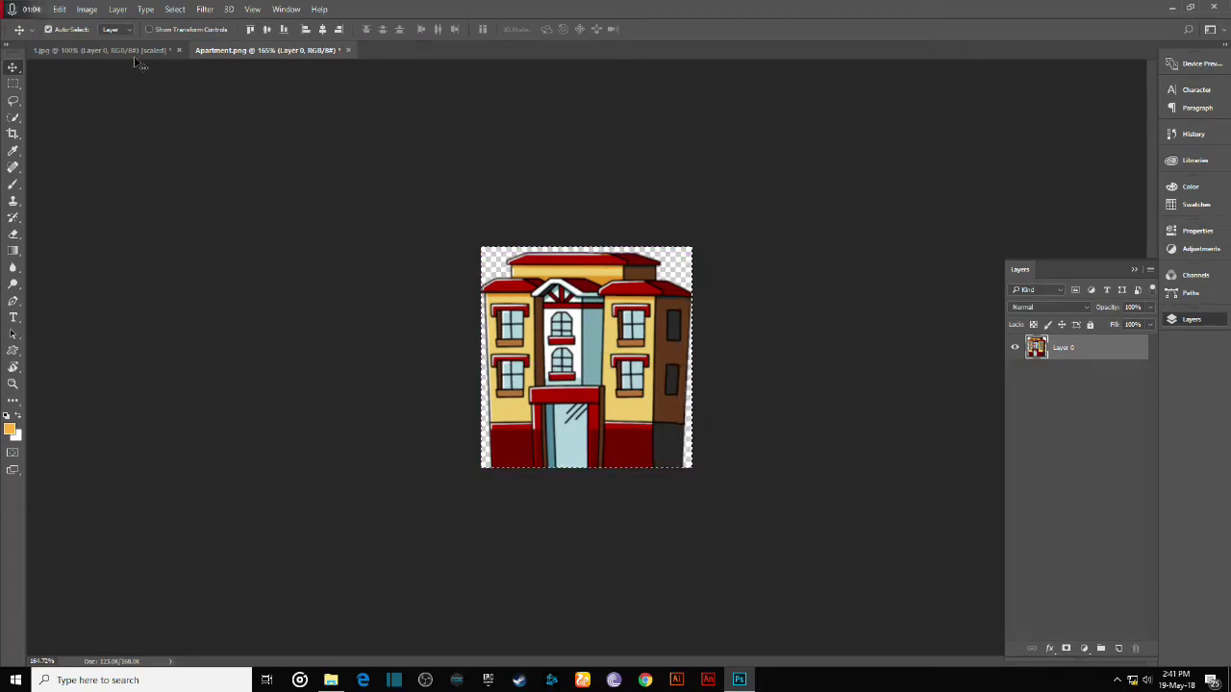
- Paste the apartment into 1.jpg so it stands mid-scene on the far sidewalk, and rename its layer house 1
left_click(128, 52)
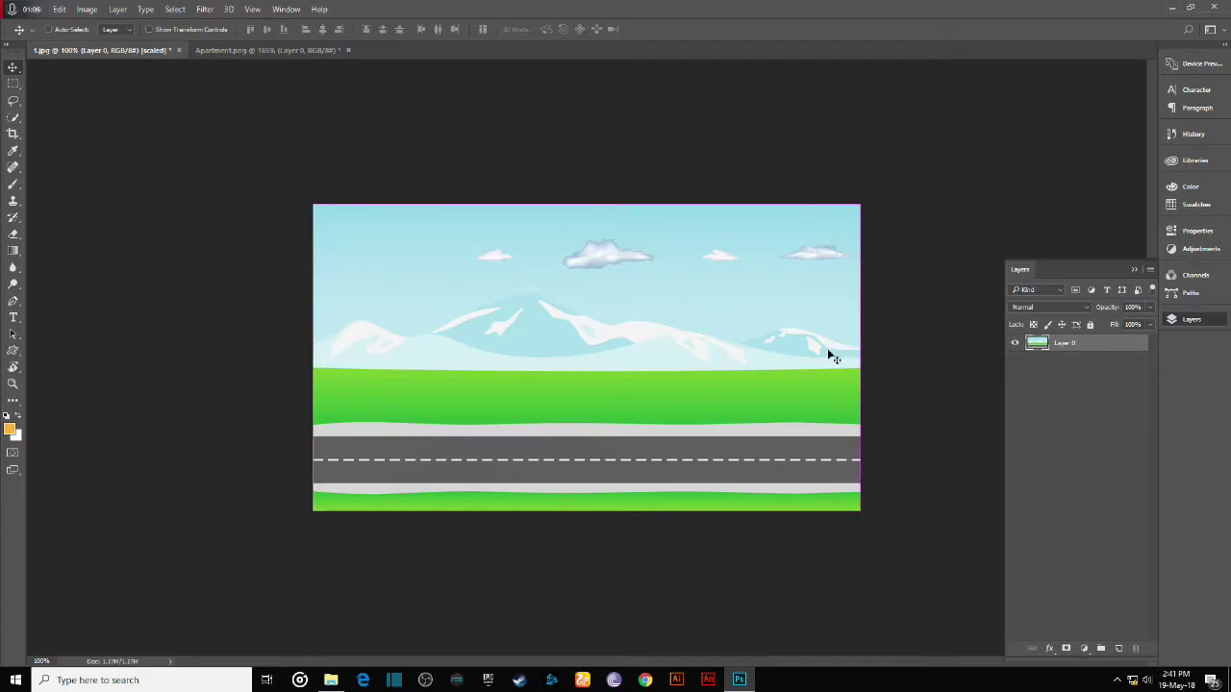
key("ctrl+v")
left_click_drag(608, 368, 617, 373)
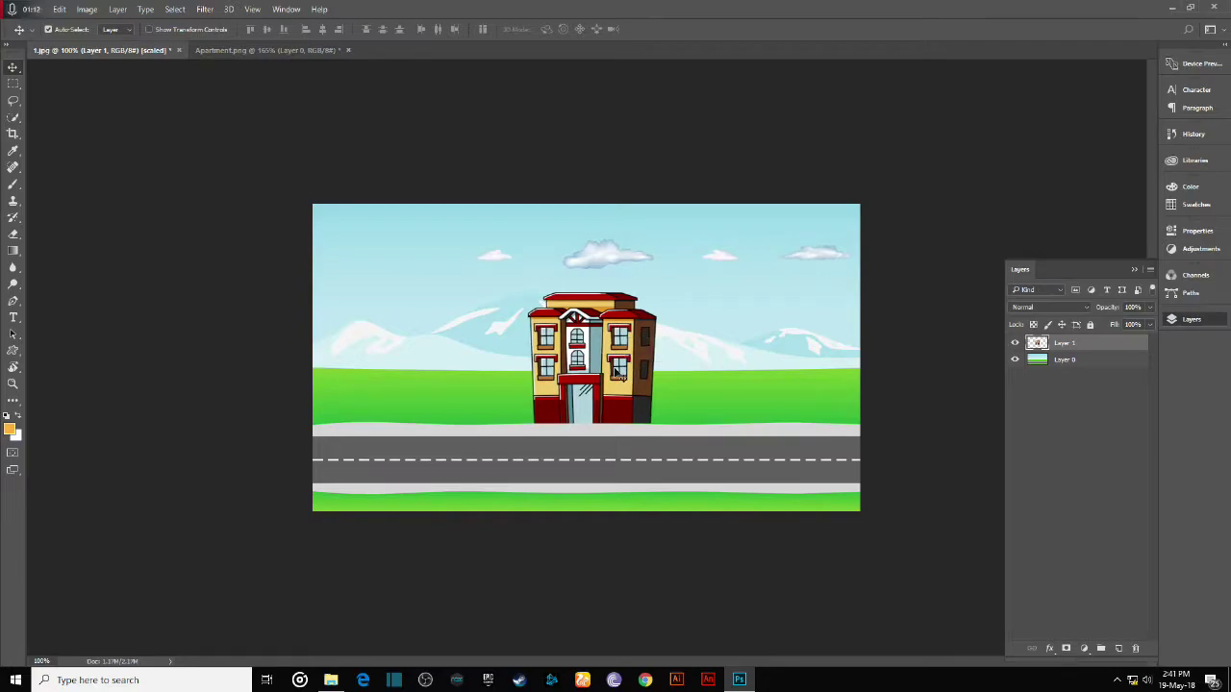
double_click(1064, 346)
left_click(1049, 449)
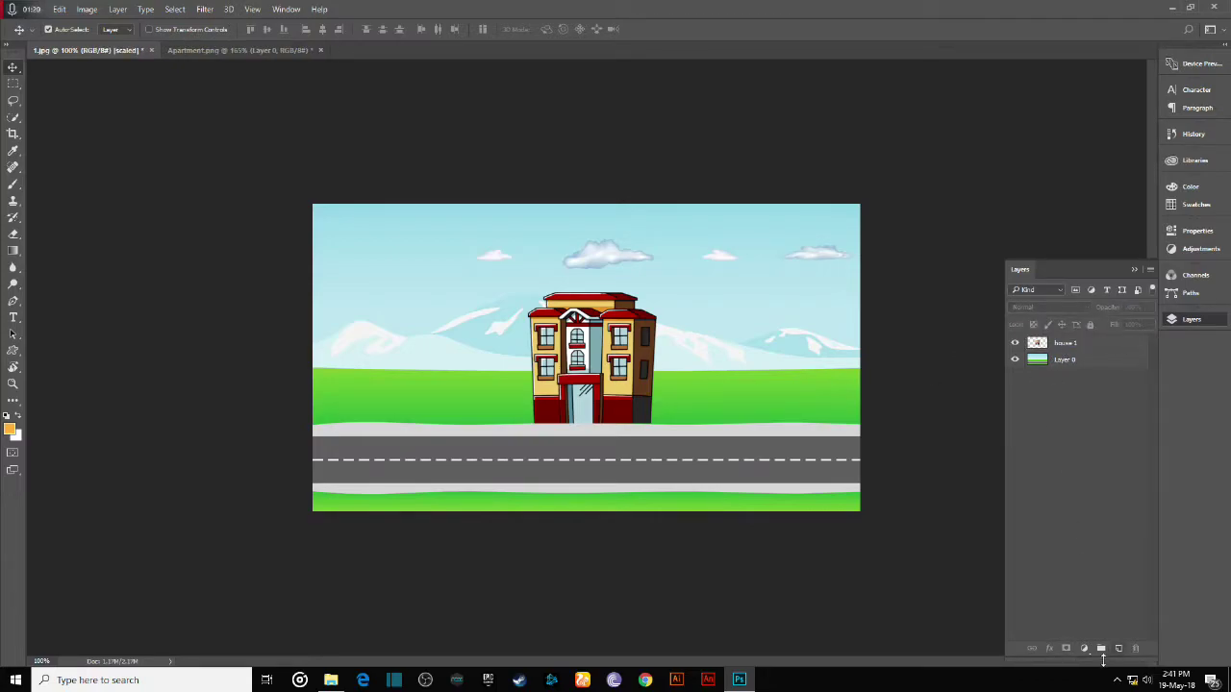
- Open apartment-building-street-37566669.png and copy the whole picture into 1.jpg
left_click(33, 10)
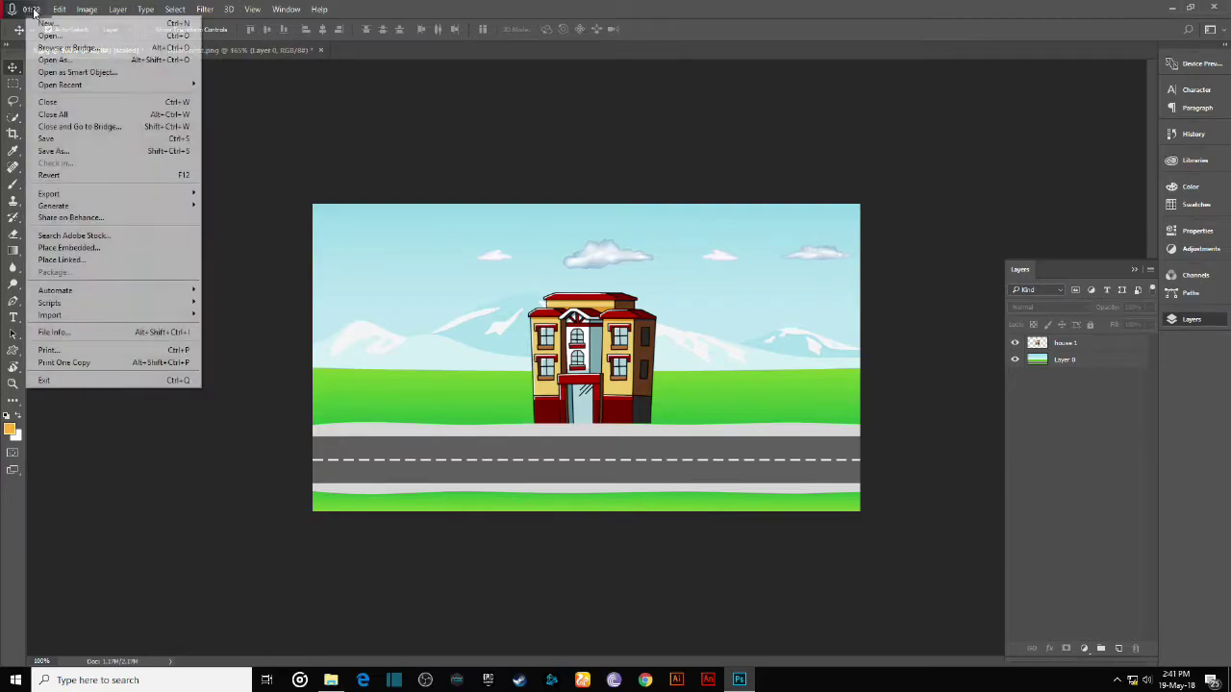
left_click(48, 36)
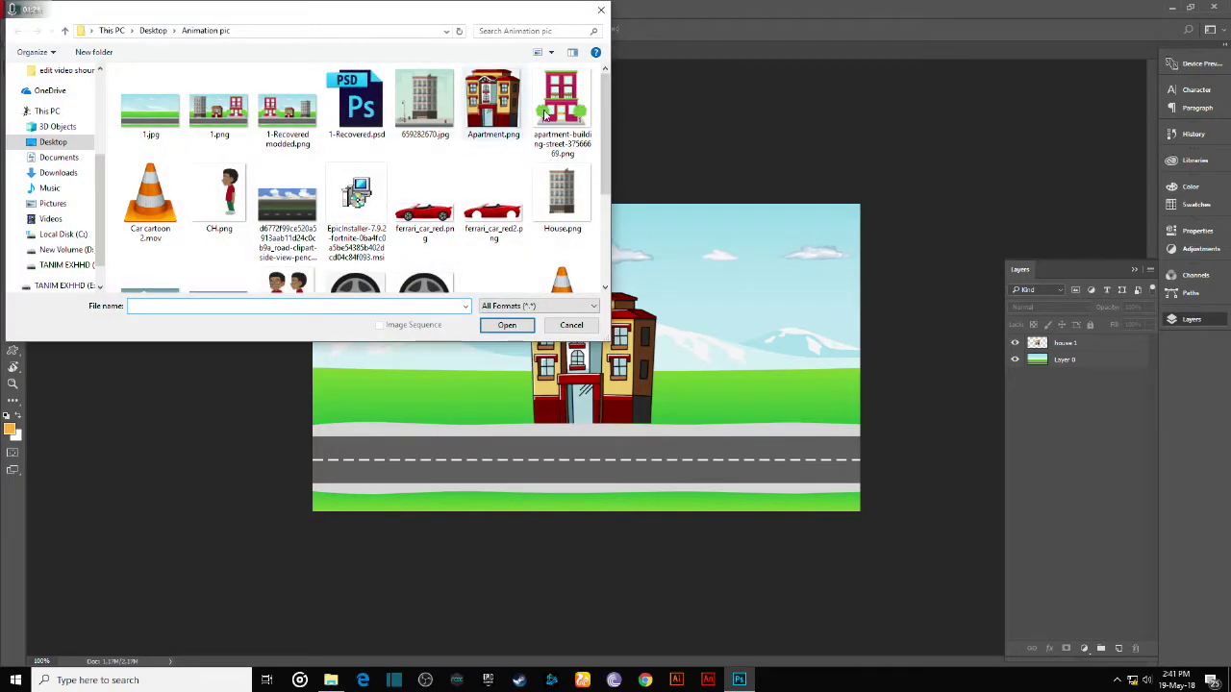
left_click(553, 113)
left_click(502, 326)
key("ctrl+Tab")
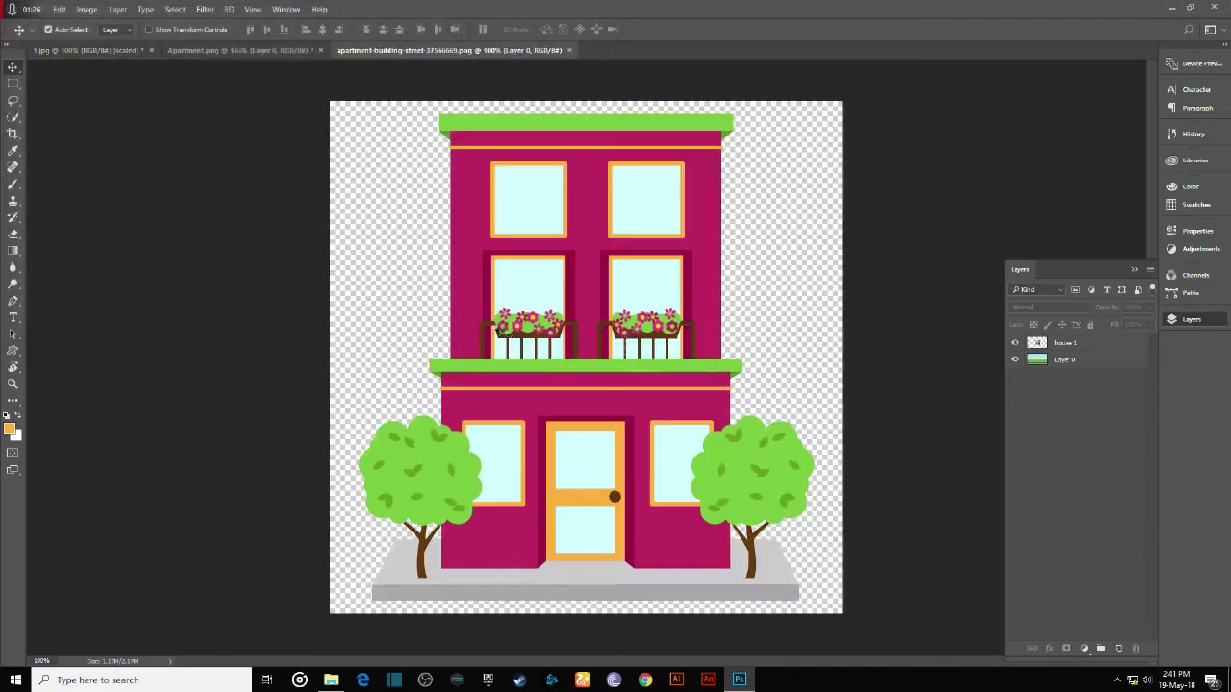
left_click_drag(546, 354, 577, 370)
key("ctrl+a")
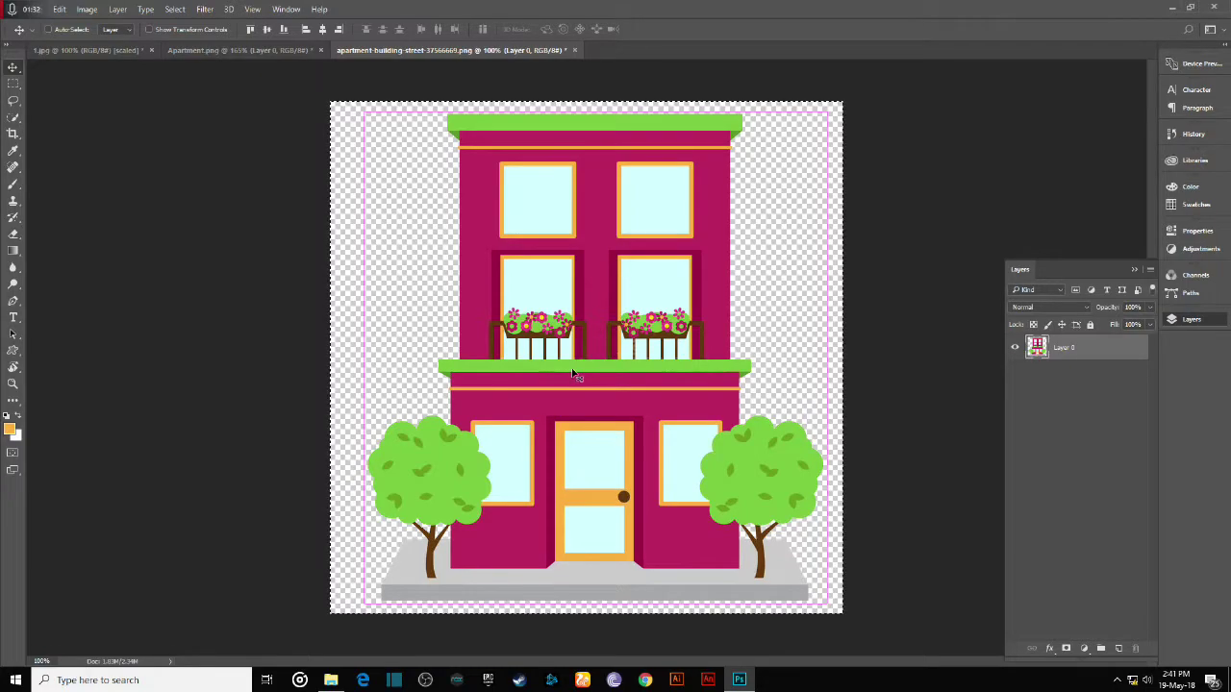
key("ctrl+d")
left_click_drag(87, 45, 585, 330)
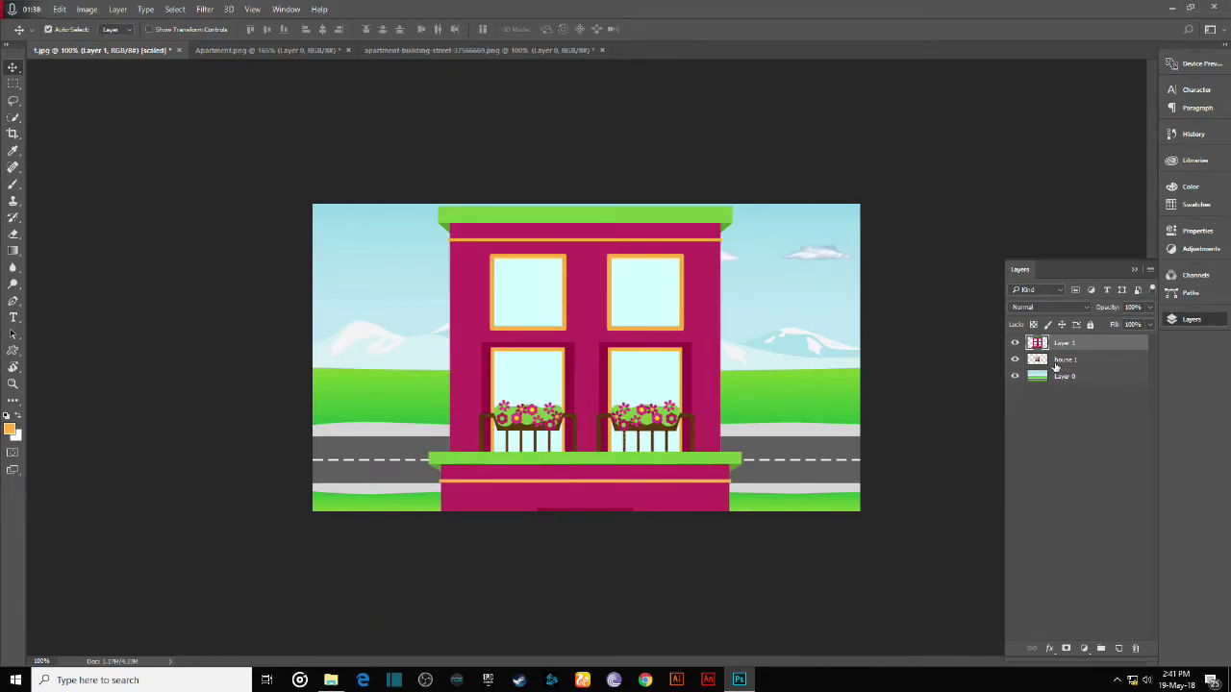
- Scale the magenta building down and stand it on the far sidewalk to the left of the yellow apartment
key("ctrl+t")
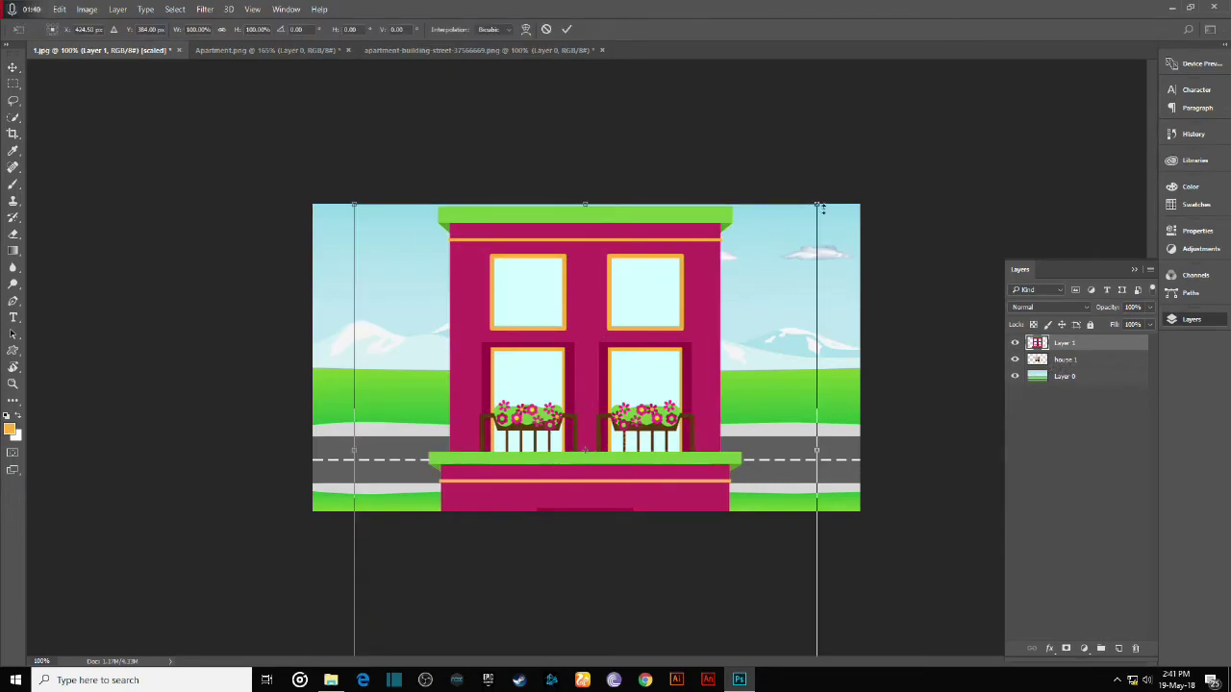
left_click_drag(817, 204, 626, 418)
left_click_drag(513, 488, 473, 275)
left_click_drag(589, 199, 502, 289)
left_click_drag(429, 385, 443, 319)
key("Up")
key("Up")
key("Up")
key("Up")
key("Up")
key("Right")
key("Down")
key("Return")
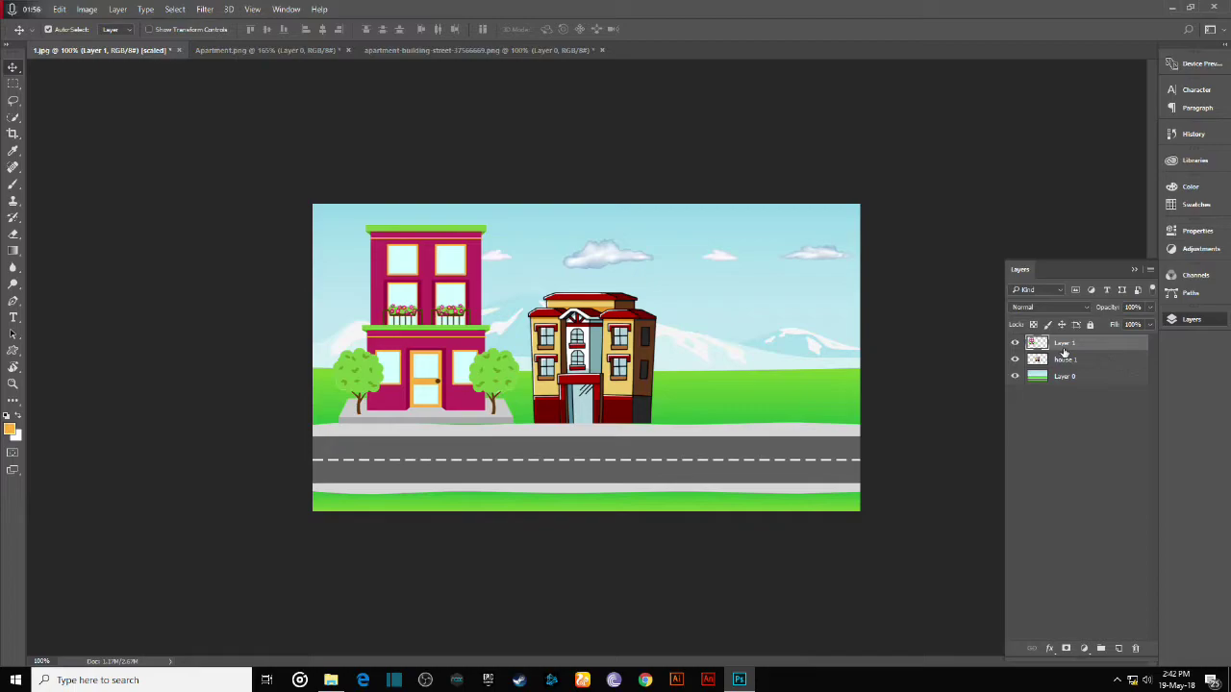
- Move the magenta building to the right side of the yellow apartment, keeping its base on the sidewalk
key("ctrl+t")
left_click_drag(425, 335, 763, 347)
key("Return")
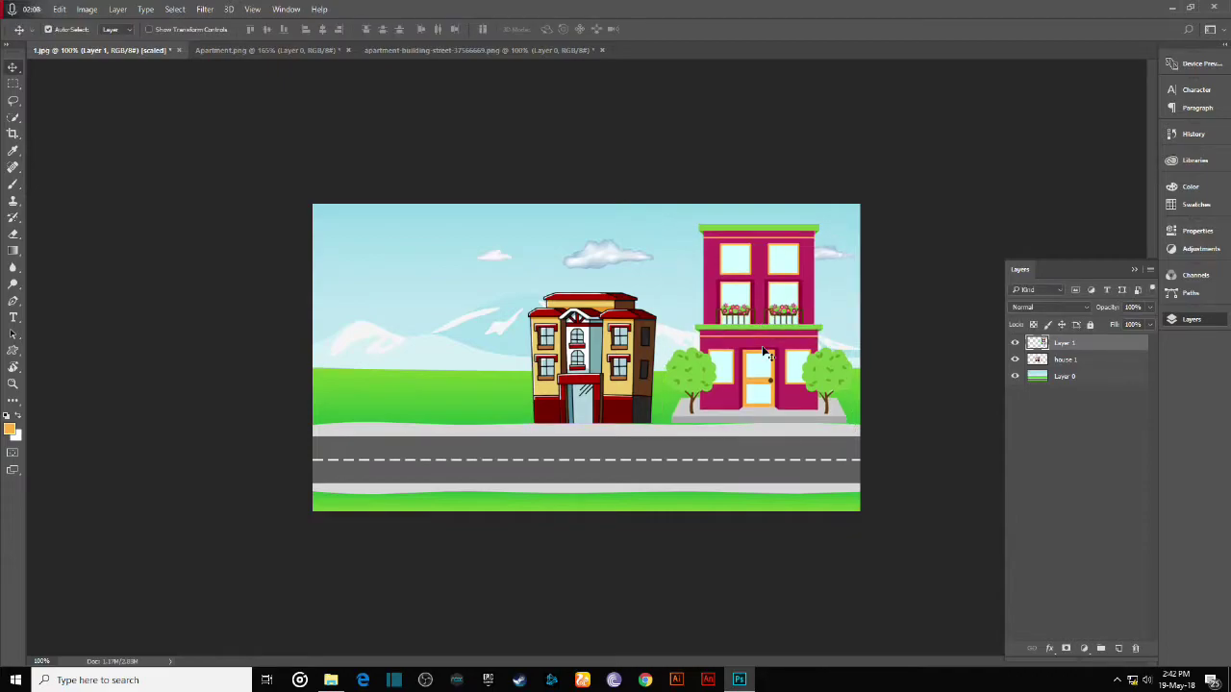
- Nudge the house 1 apartment slightly to the left, away from the magenta building
left_click(1034, 363)
key("ctrl+t")
key("Left")
key("Left")
key("Left")
key("Left")
key("Left")
key("Left")
key("Left")
key("Left")
key("Return")
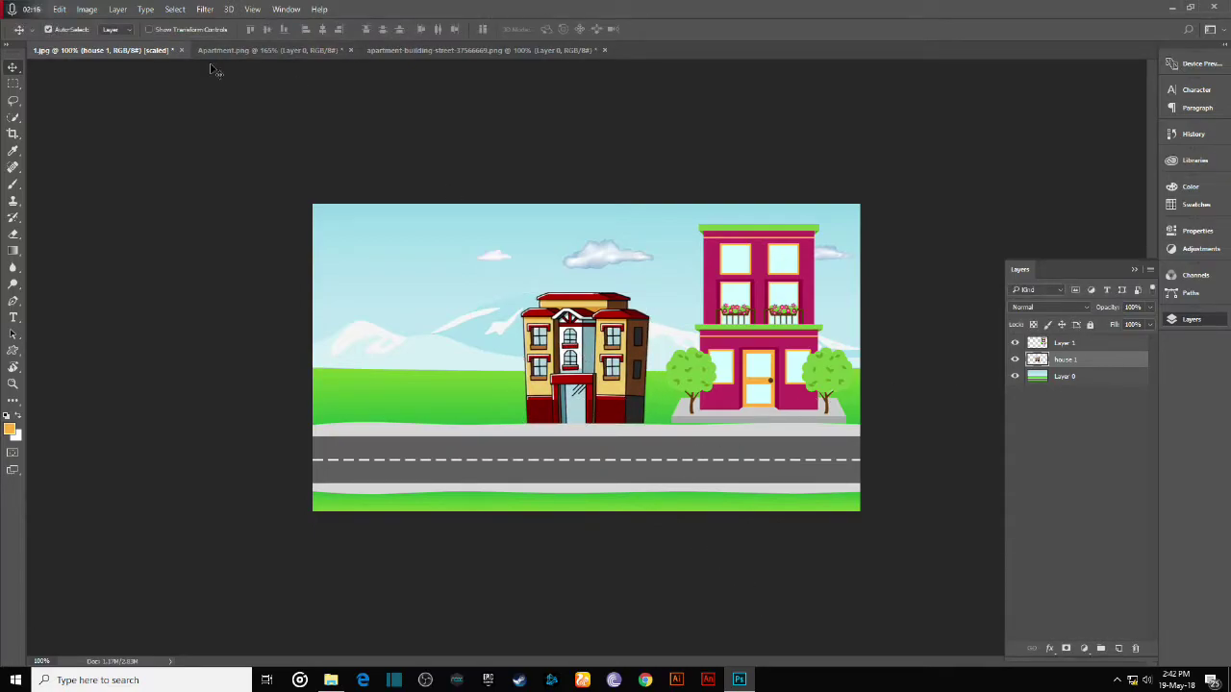
- Open House.png and copy the whole image into 1.jpg
left_click(33, 9)
left_click(45, 35)
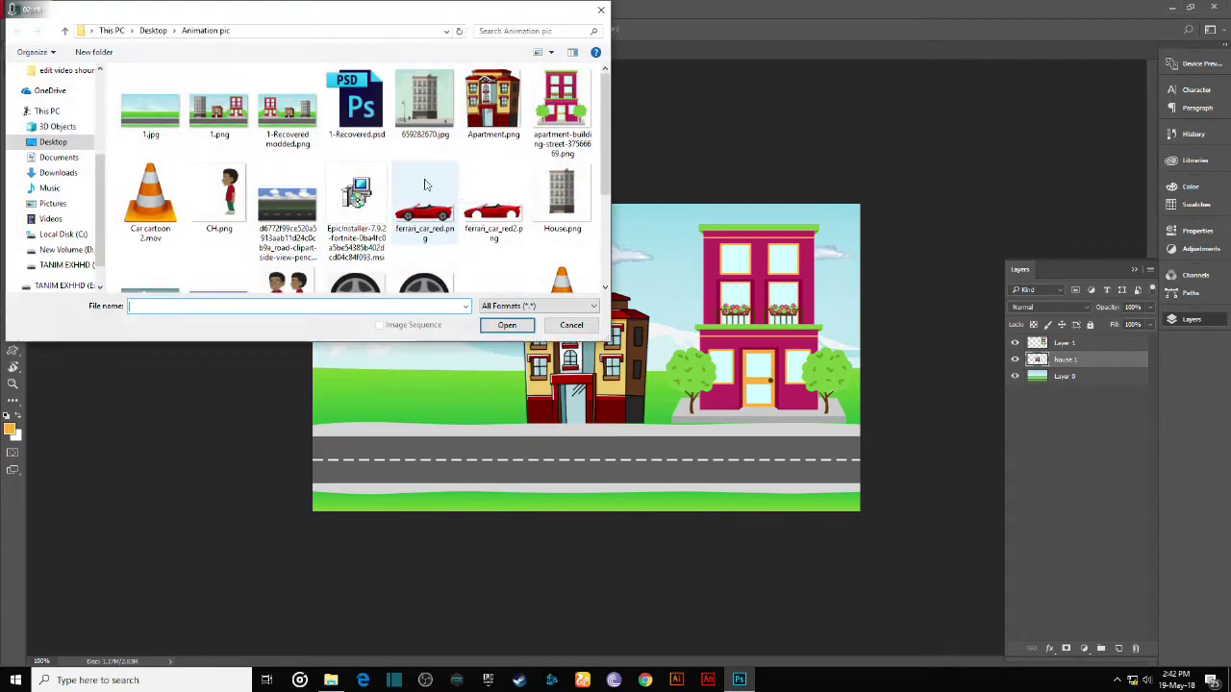
left_click(562, 197)
left_click(507, 325)
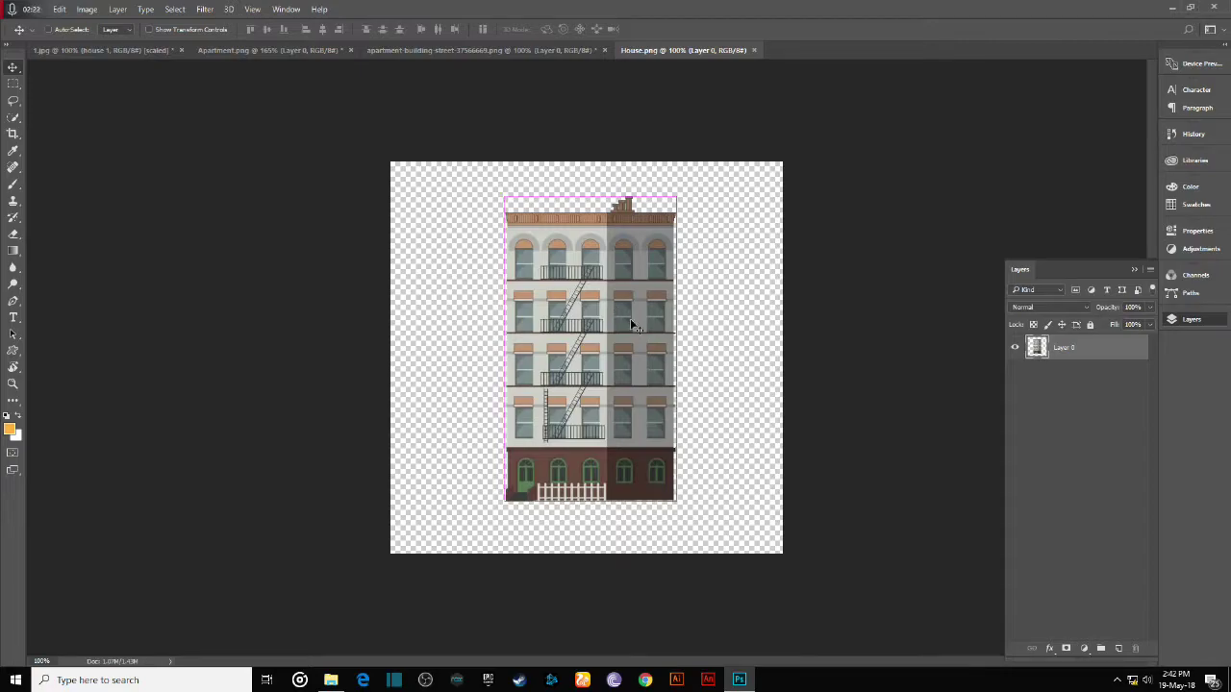
key("ctrl+a")
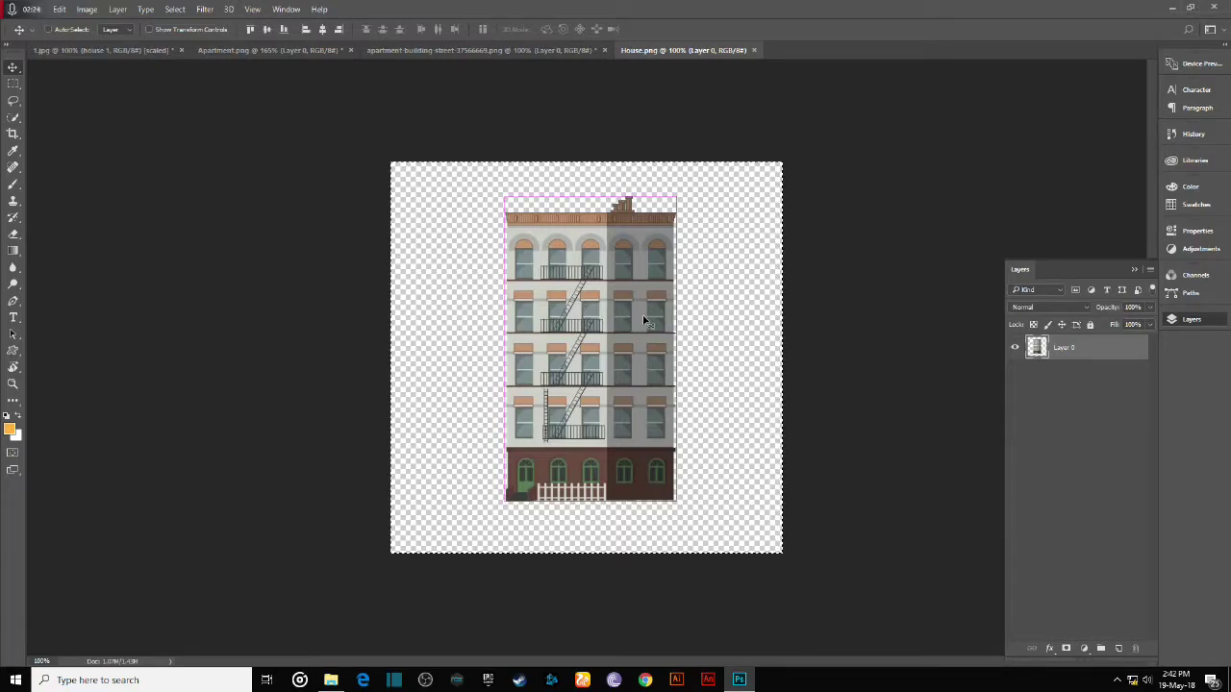
left_click(82, 49)
left_click_drag(500, 362, 501, 370)
key("ctrl+v")
- Scale the grey house to about 56% and stand it on the far sidewalk left of the yellow apartment
left_click_drag(612, 360, 460, 359)
key("ctrl+t")
left_click_drag(520, 206, 445, 344)
left_click_drag(367, 477, 370, 390)
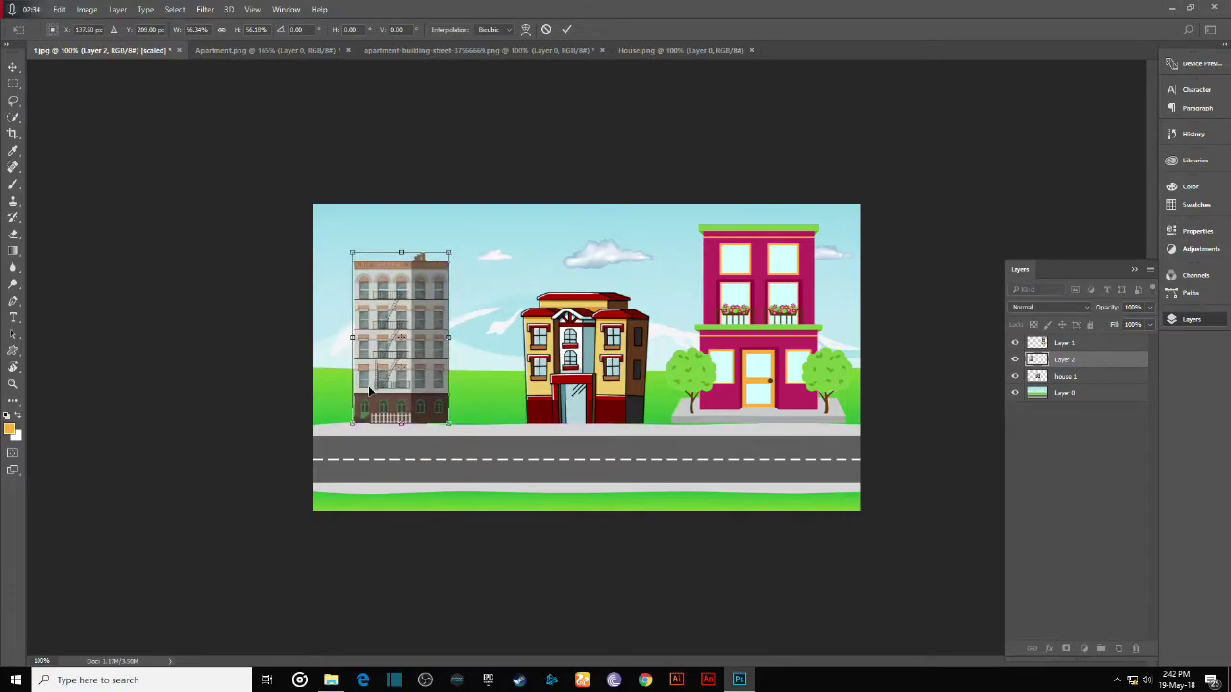
key("Return")
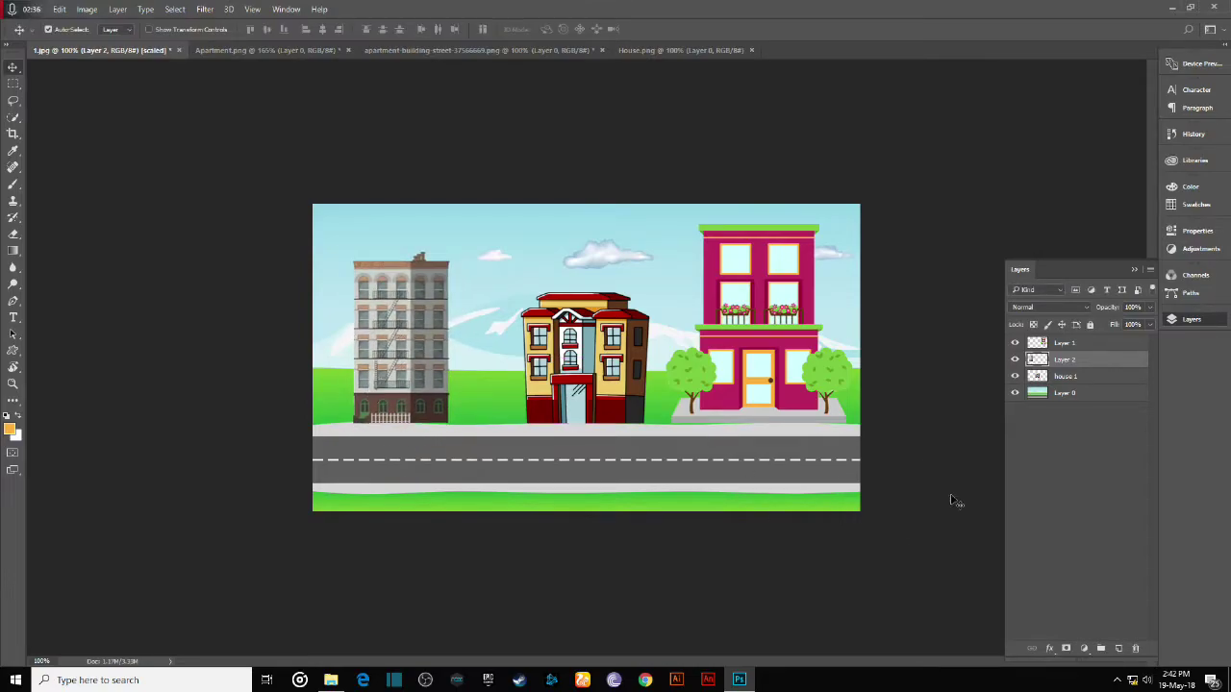
- Rename the grey house's layer to house 3 and the magenta building's layer to house 2
double_click(1065, 362)
type("H")
double_click(1064, 344)
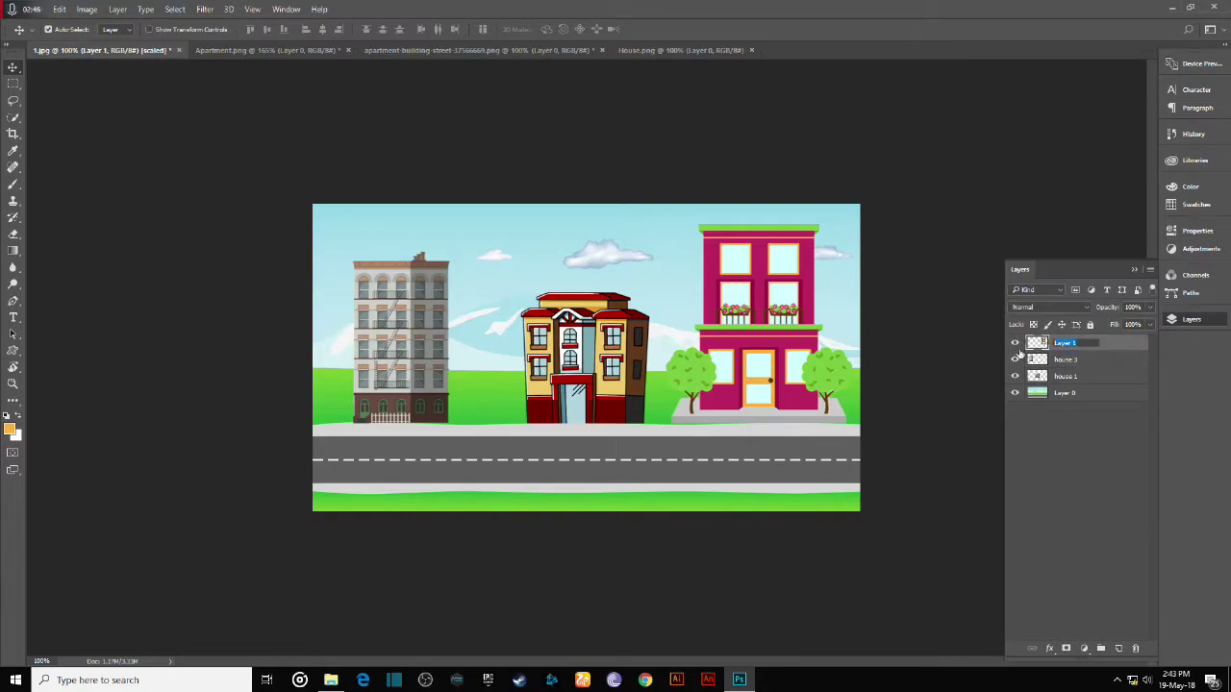
type("house 2")
left_click(1104, 442)
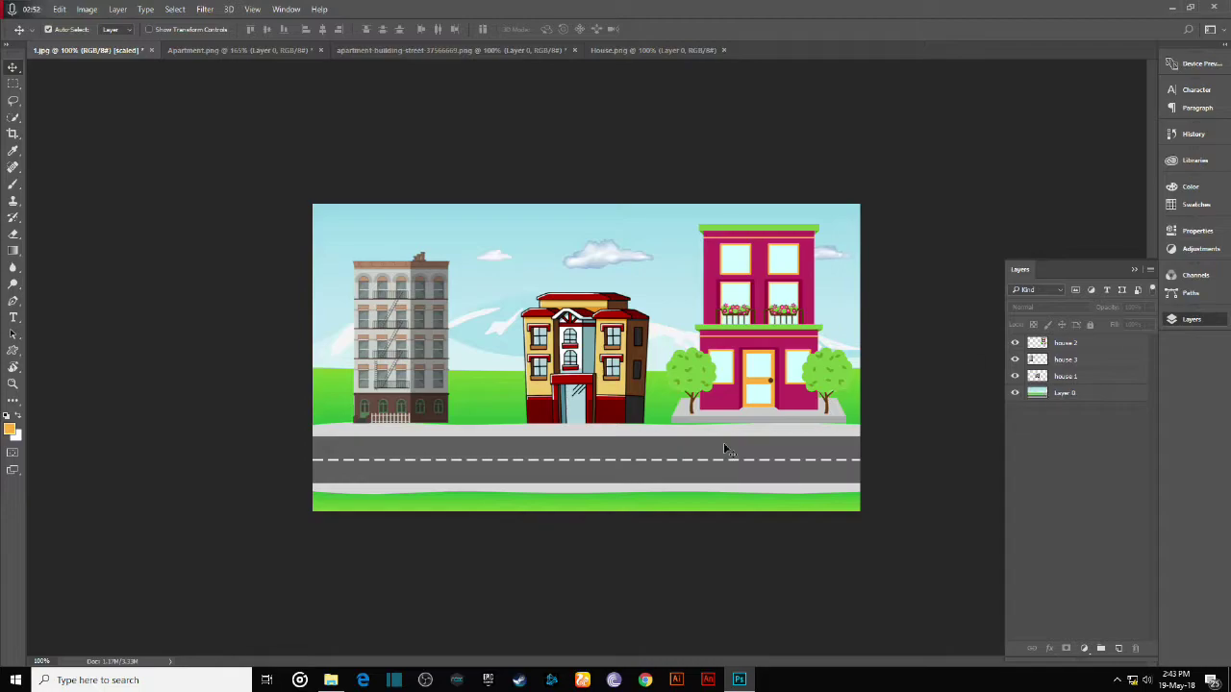
- Save the finished street scene as a PNG copy named Background.png in the Animation pic folder
left_click(39, 16)
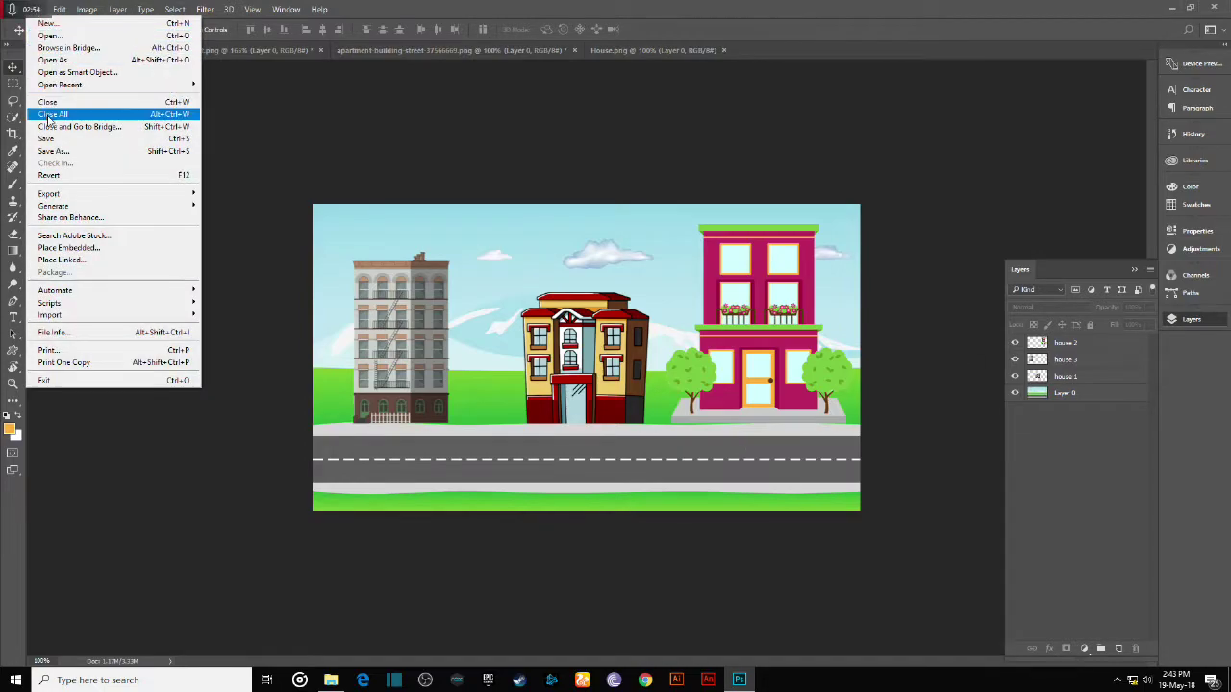
left_click(49, 151)
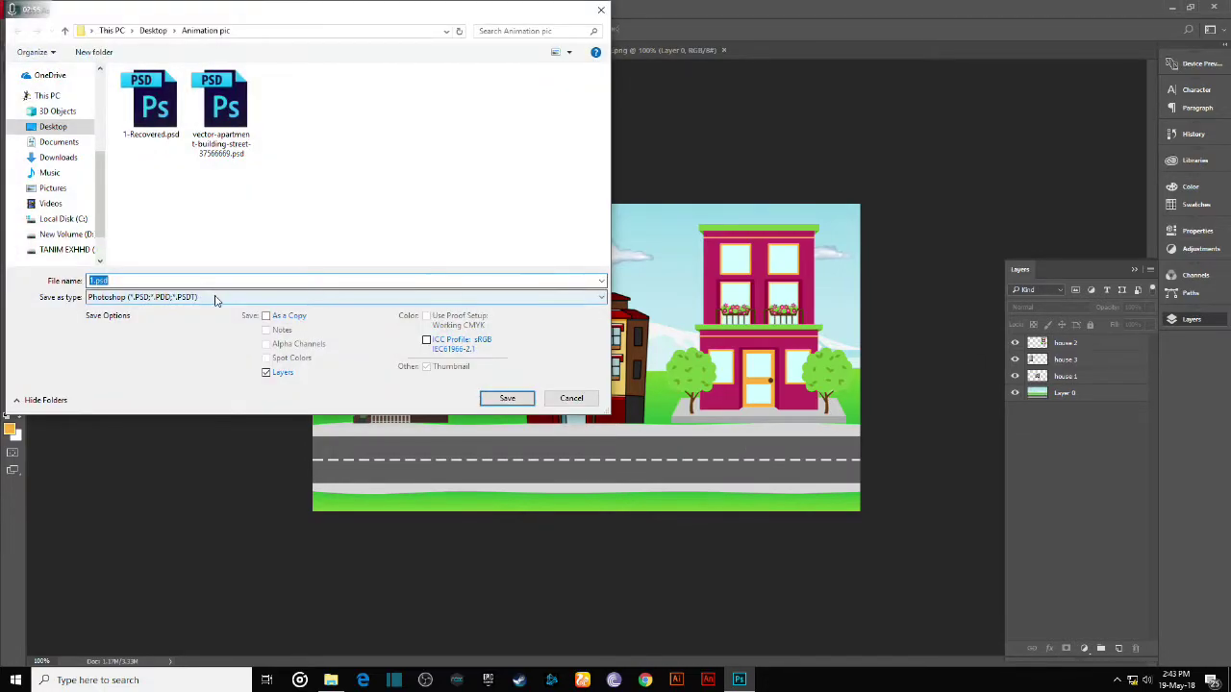
left_click(149, 297)
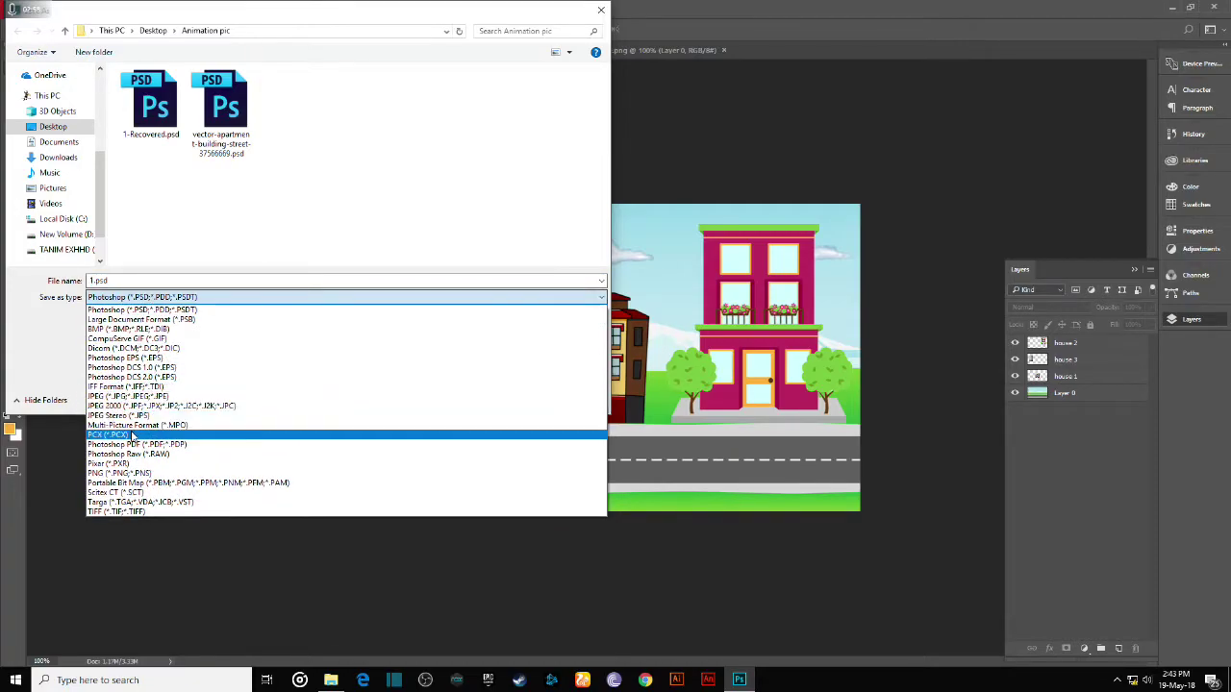
left_click(137, 474)
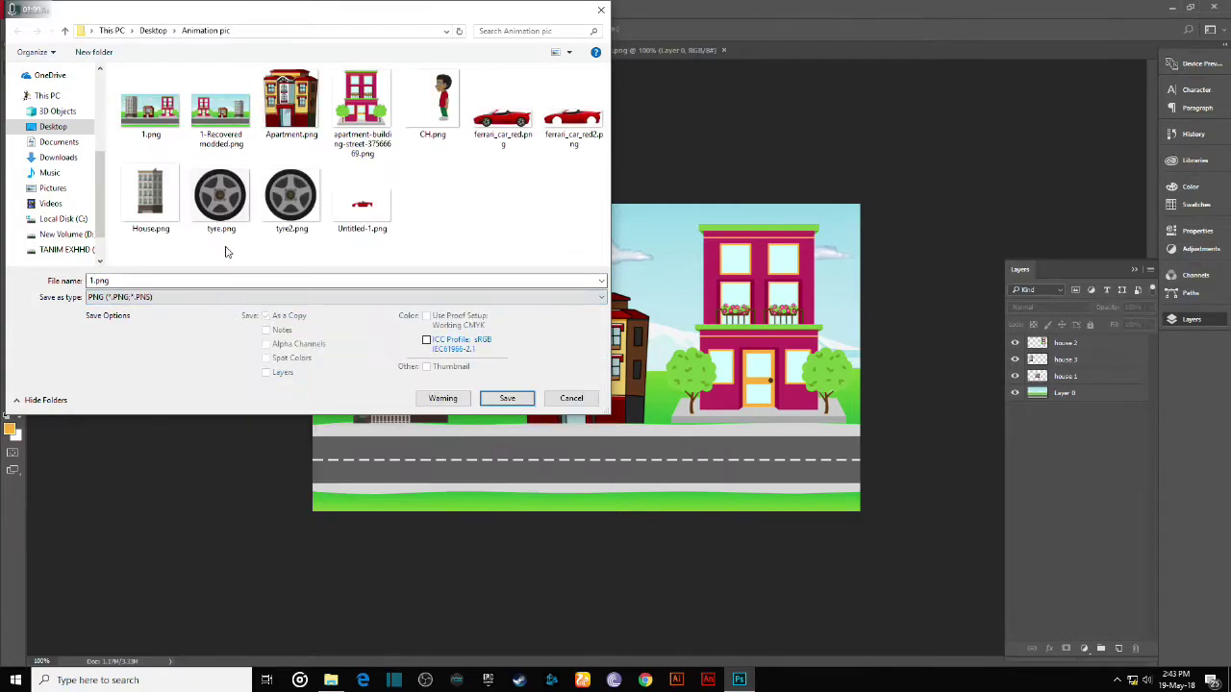
left_click(96, 280)
key("BackSpace")
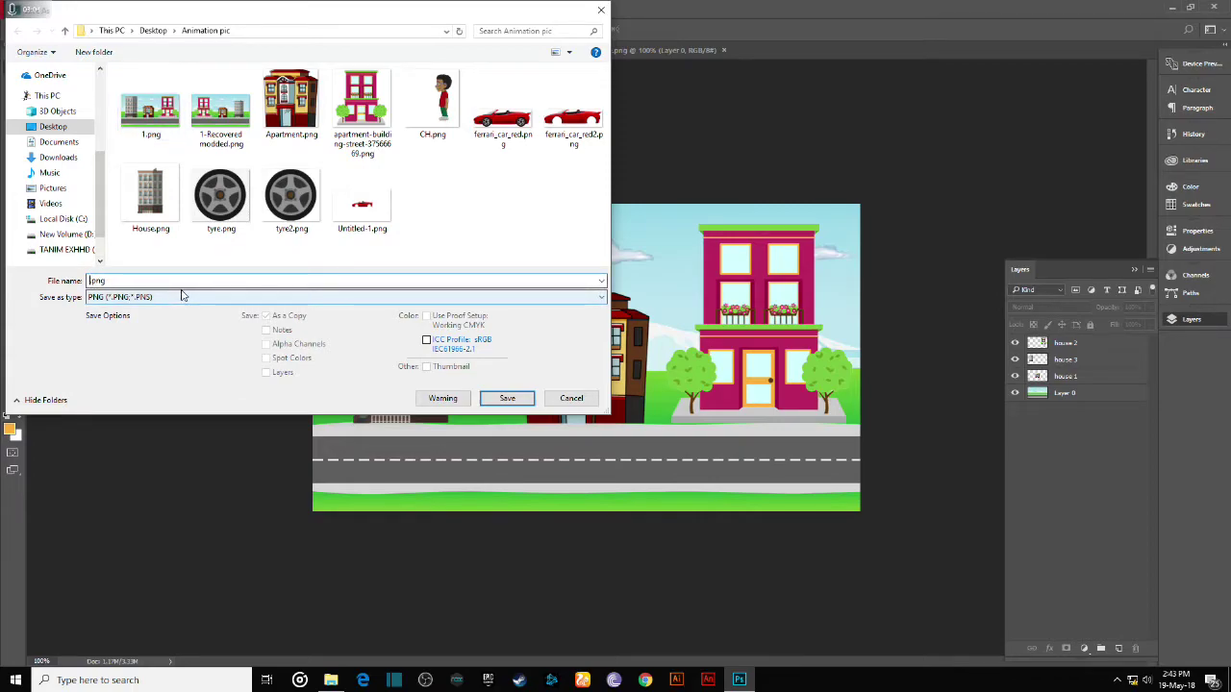
type("8")
type("ackground")
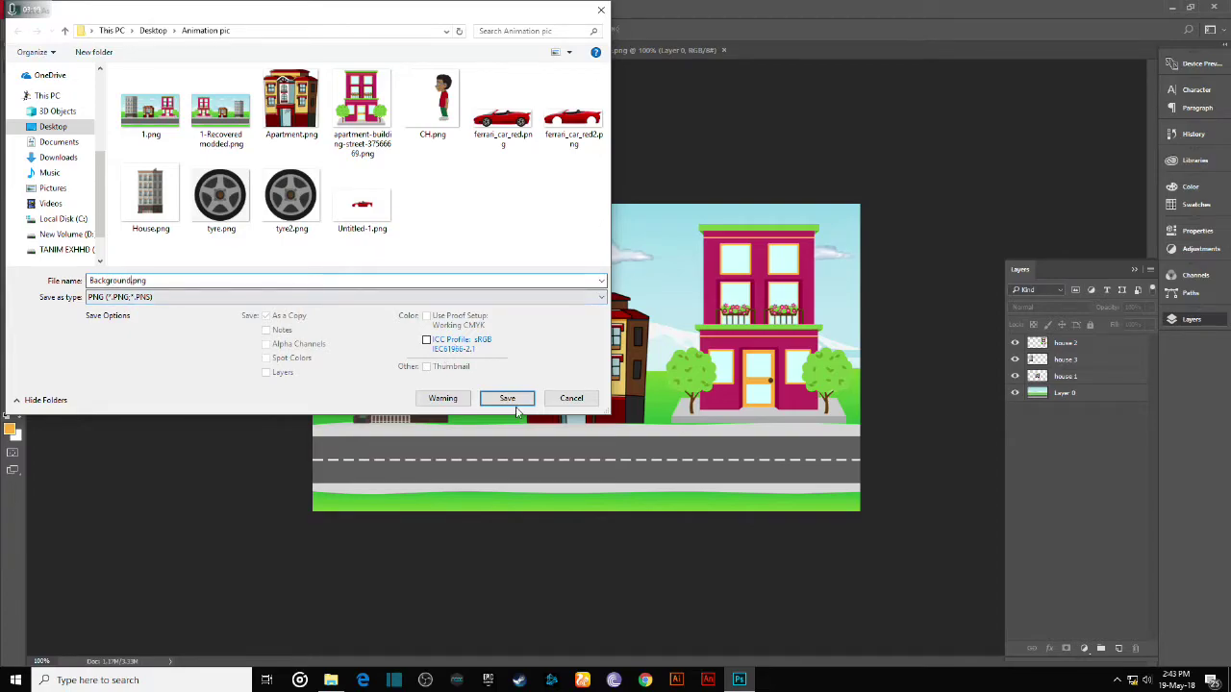
left_click(517, 404)
left_click(654, 213)
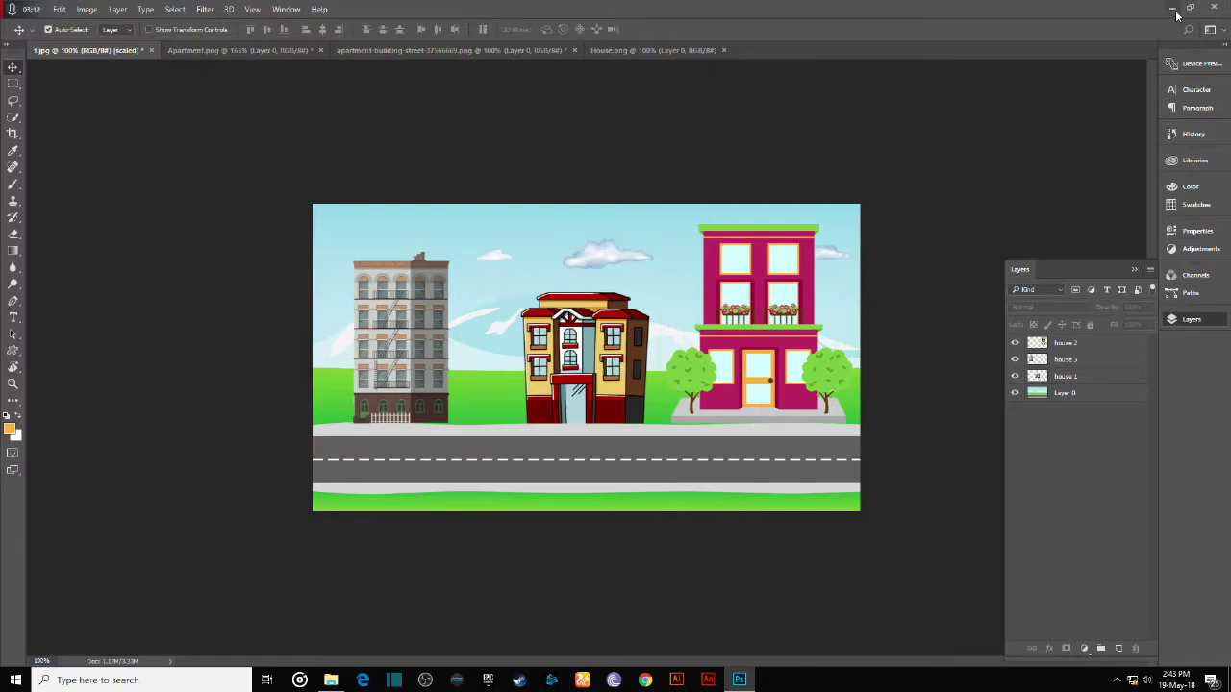
- Open ferrari_car_red2.png and shift the car slightly down on its canvas
left_click(36, 10)
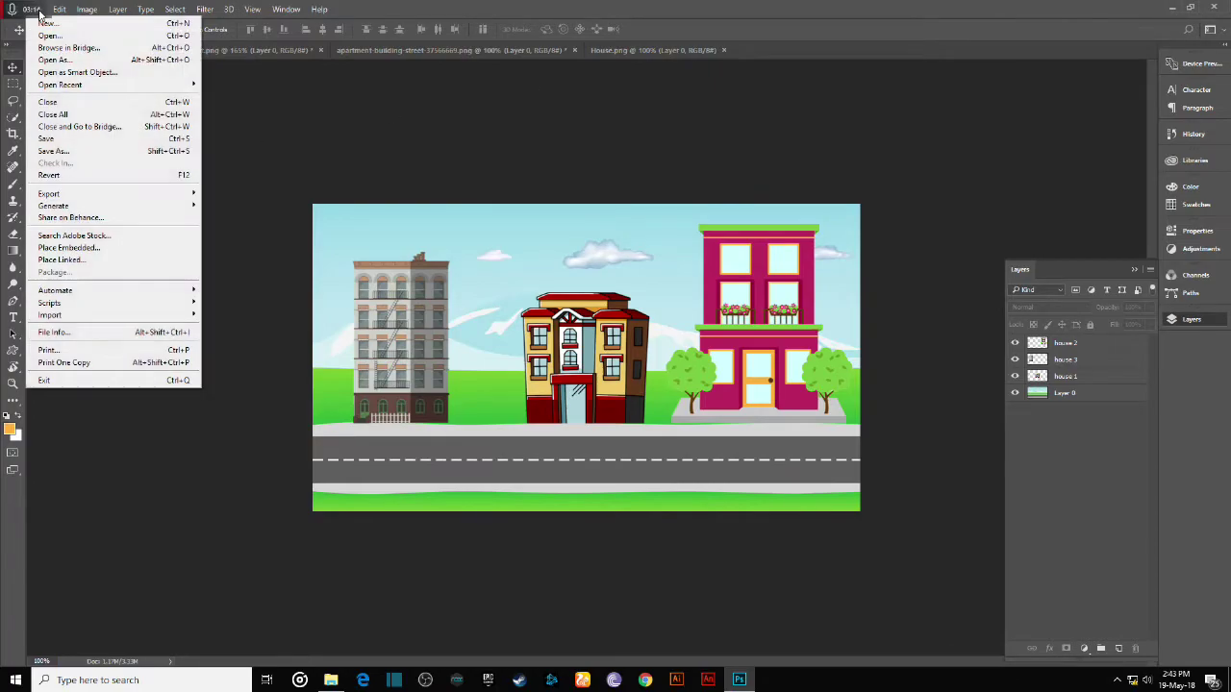
left_click(47, 36)
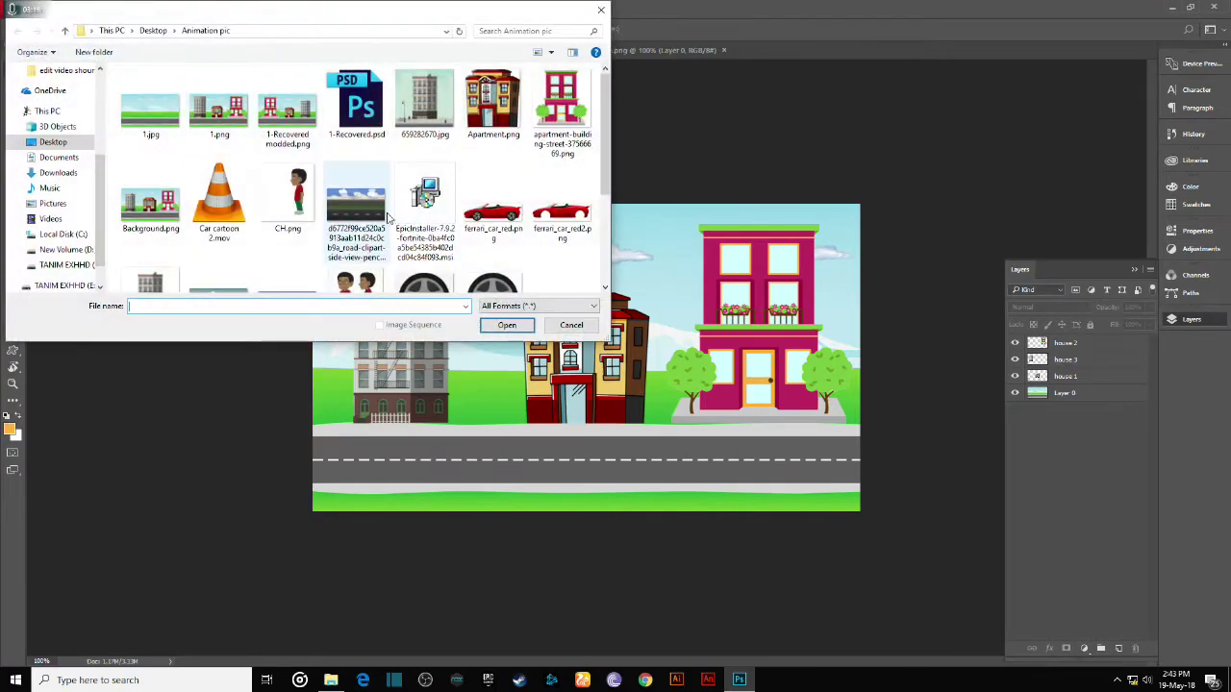
left_click(562, 217)
left_click(507, 325)
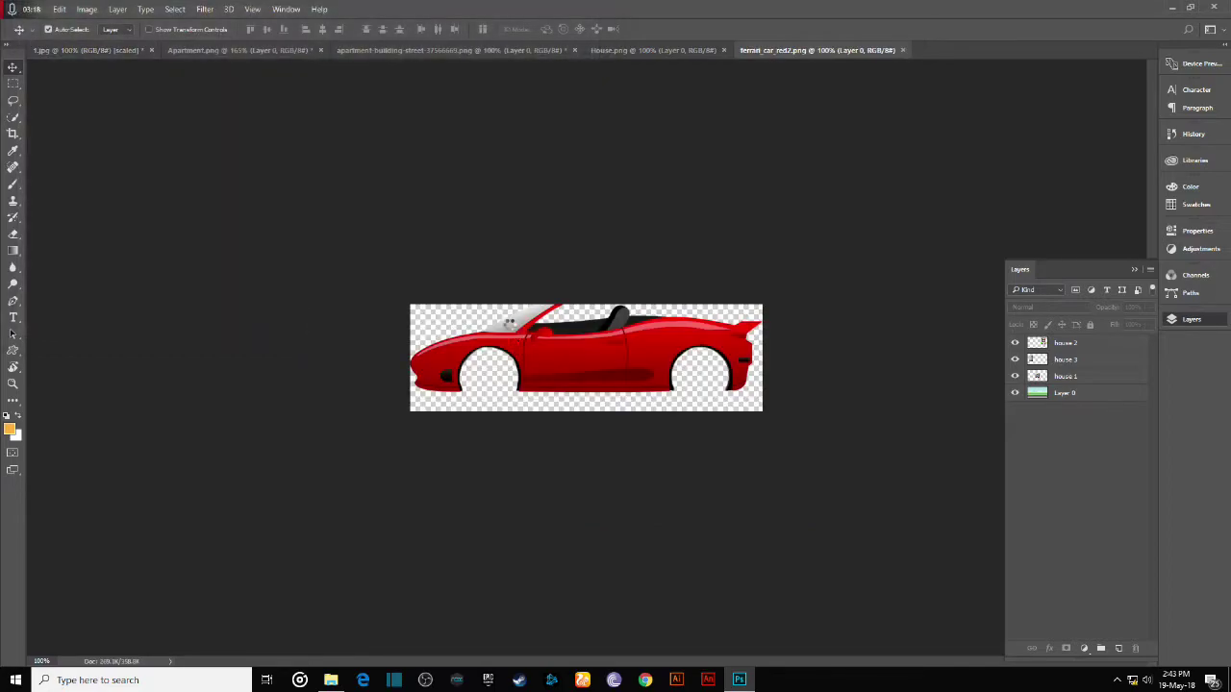
left_click_drag(624, 371, 587, 362)
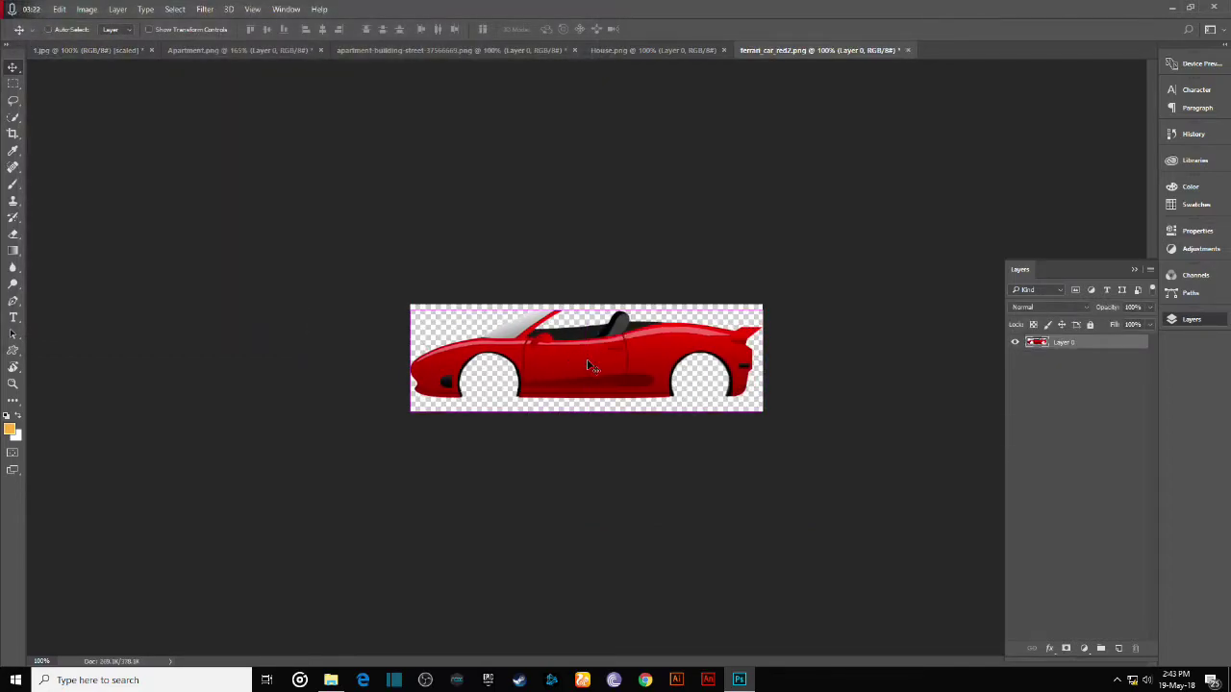
- Create a new blank portrait document and unlock its white background layer
left_click(31, 9)
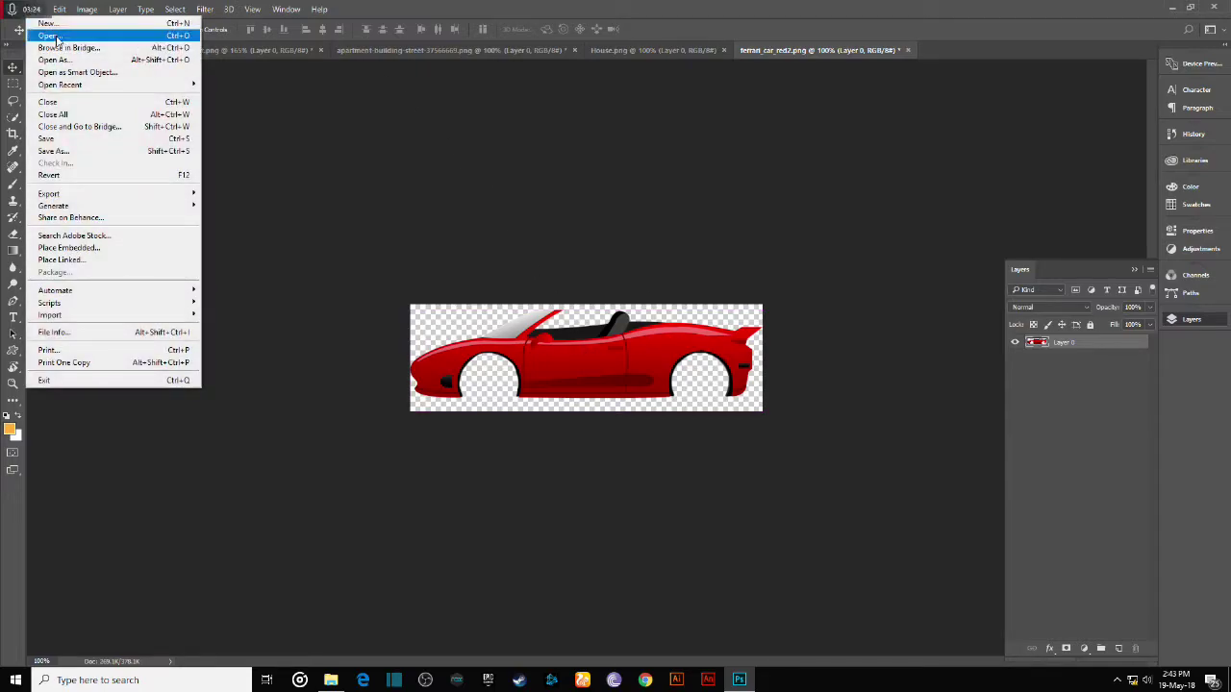
left_click(47, 22)
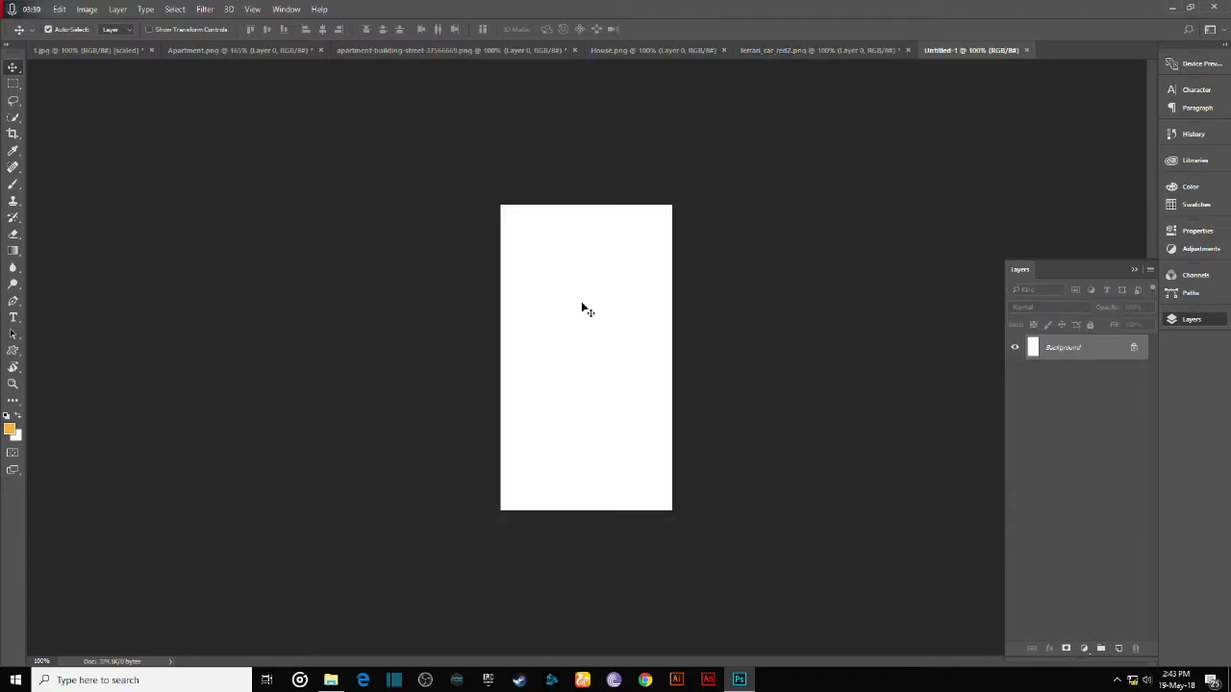
key("z")
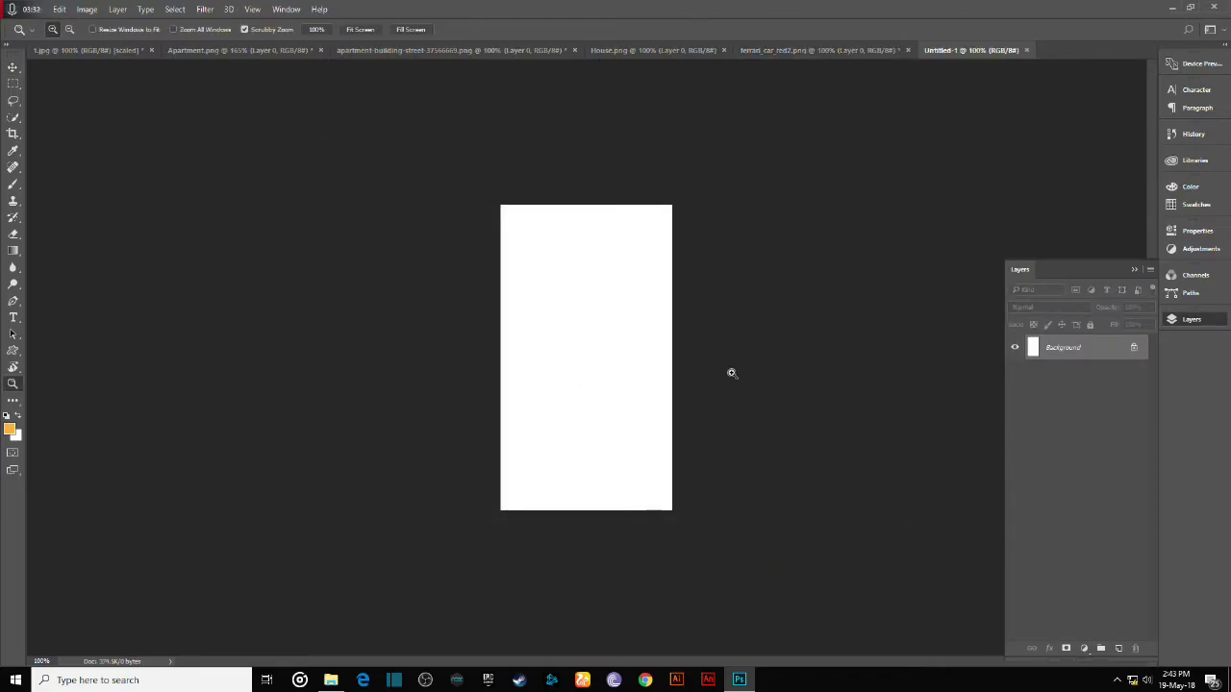
left_click(1135, 354)
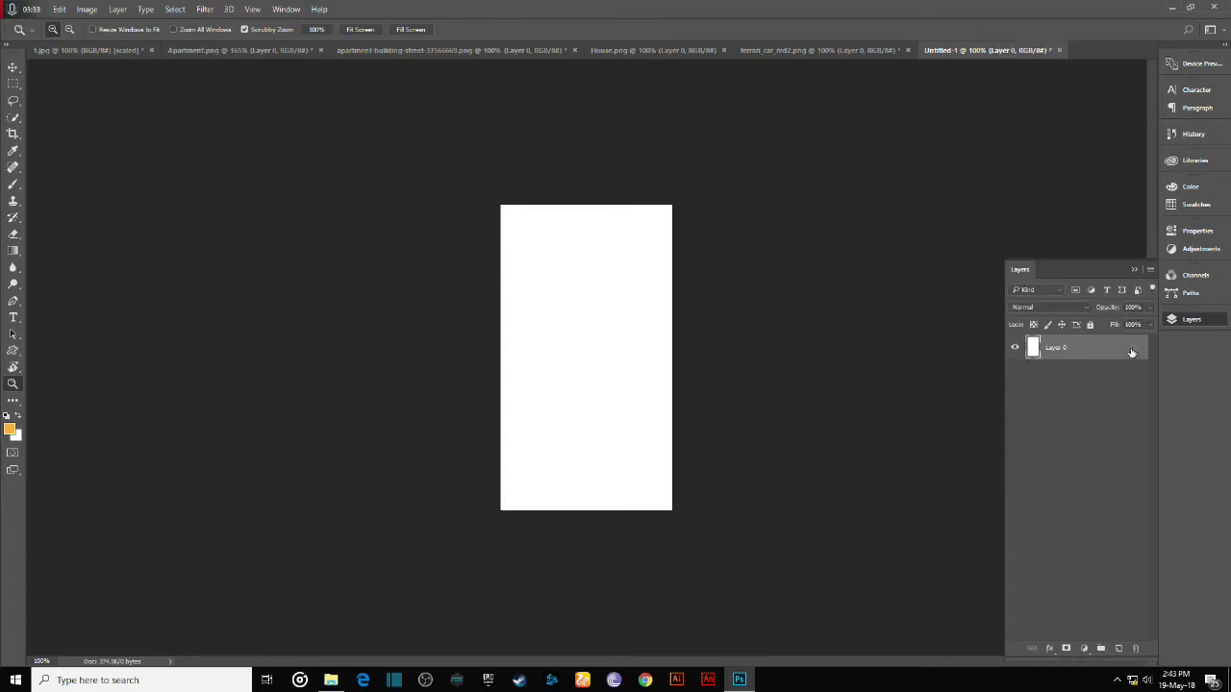
left_click(612, 387)
left_click(612, 387)
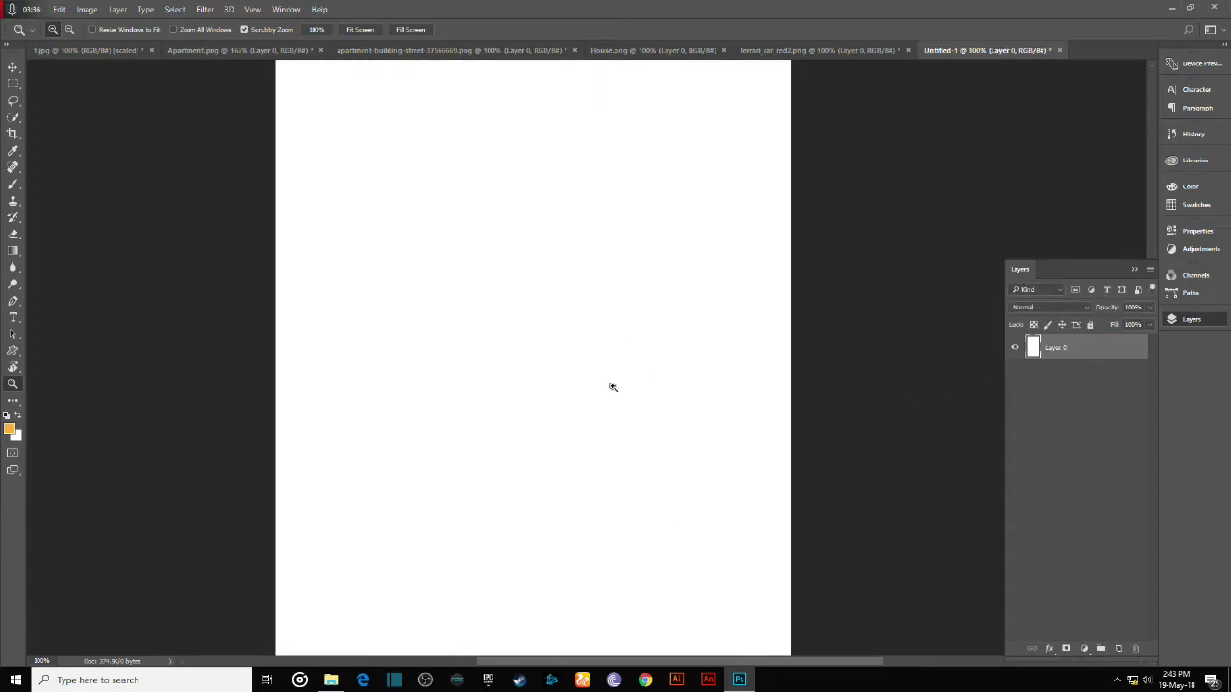
left_click(613, 386, "alt")
key("ctrl+v")
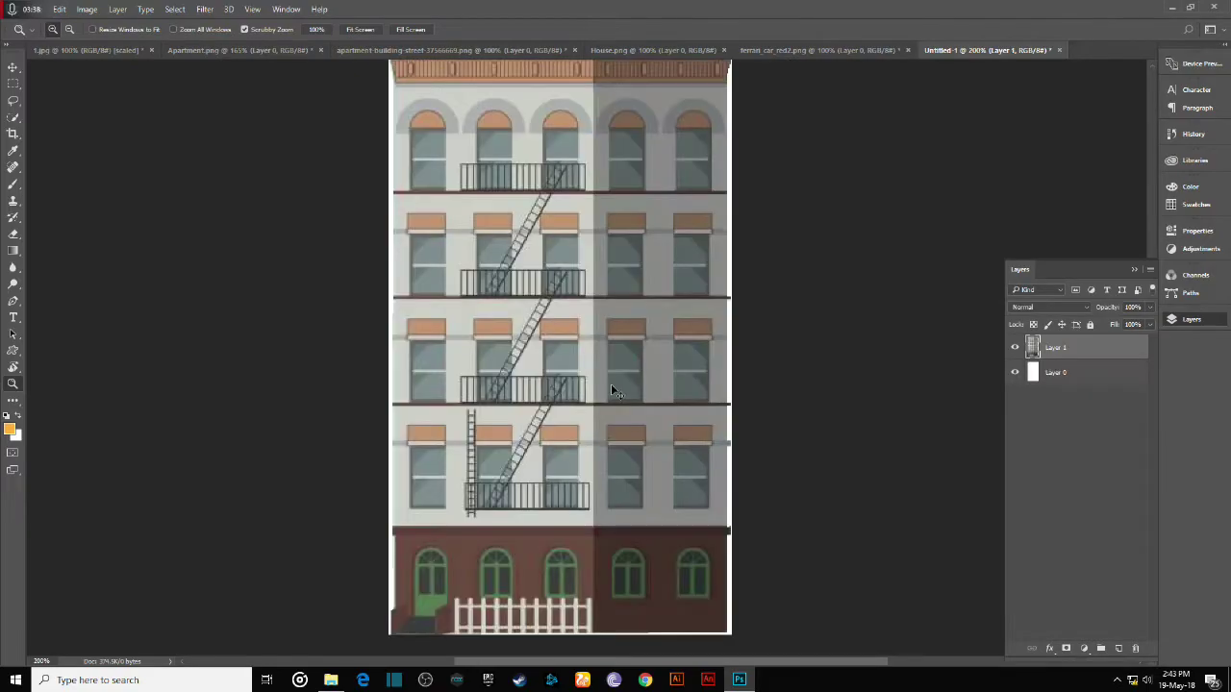
key("ctrl+z")
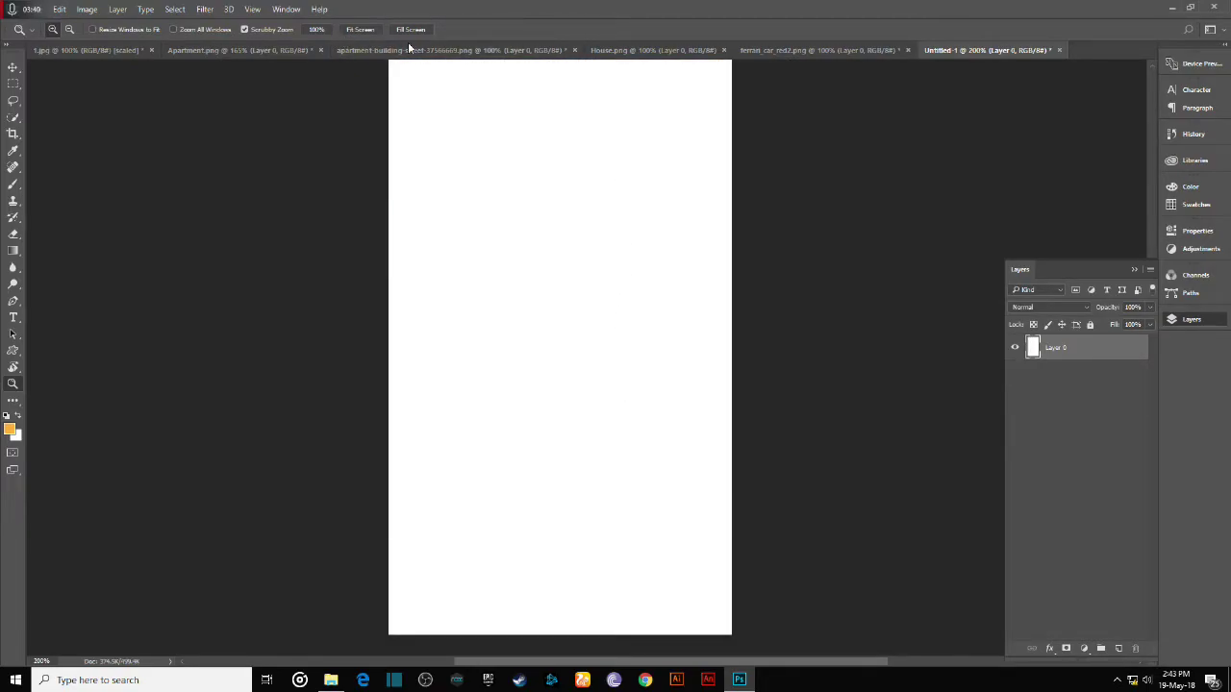
- Copy the whole red car image and paste it into the blank Untitled-1 document
left_click(821, 44)
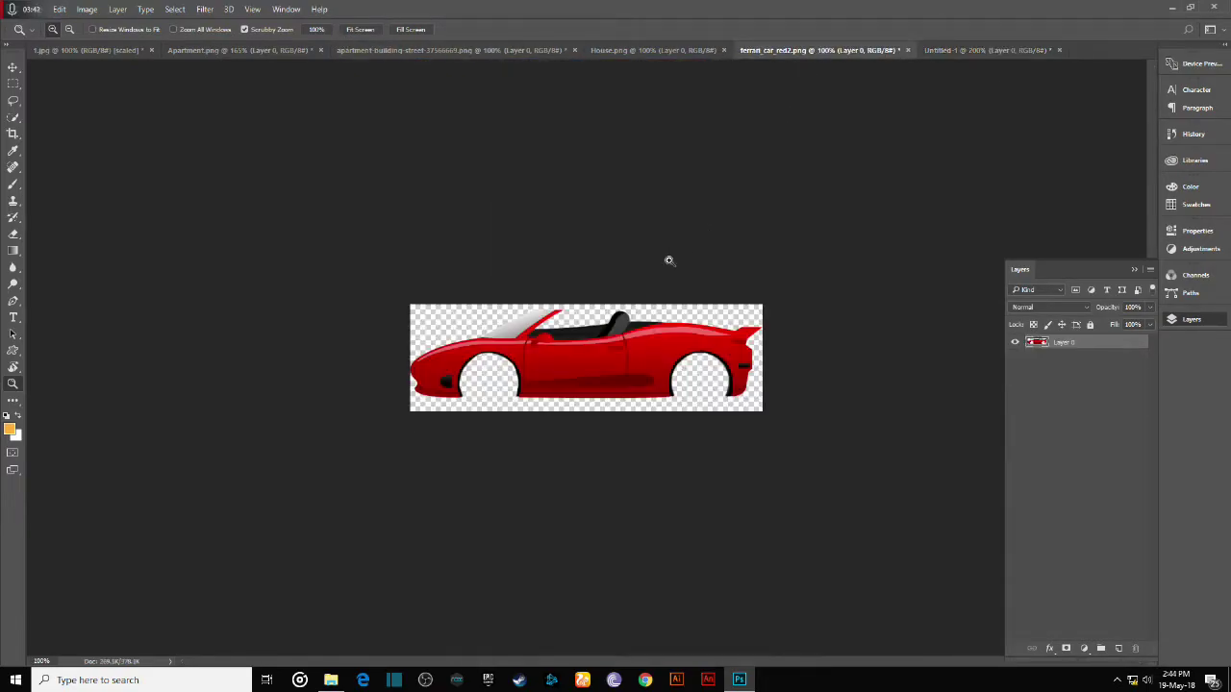
left_click(625, 353)
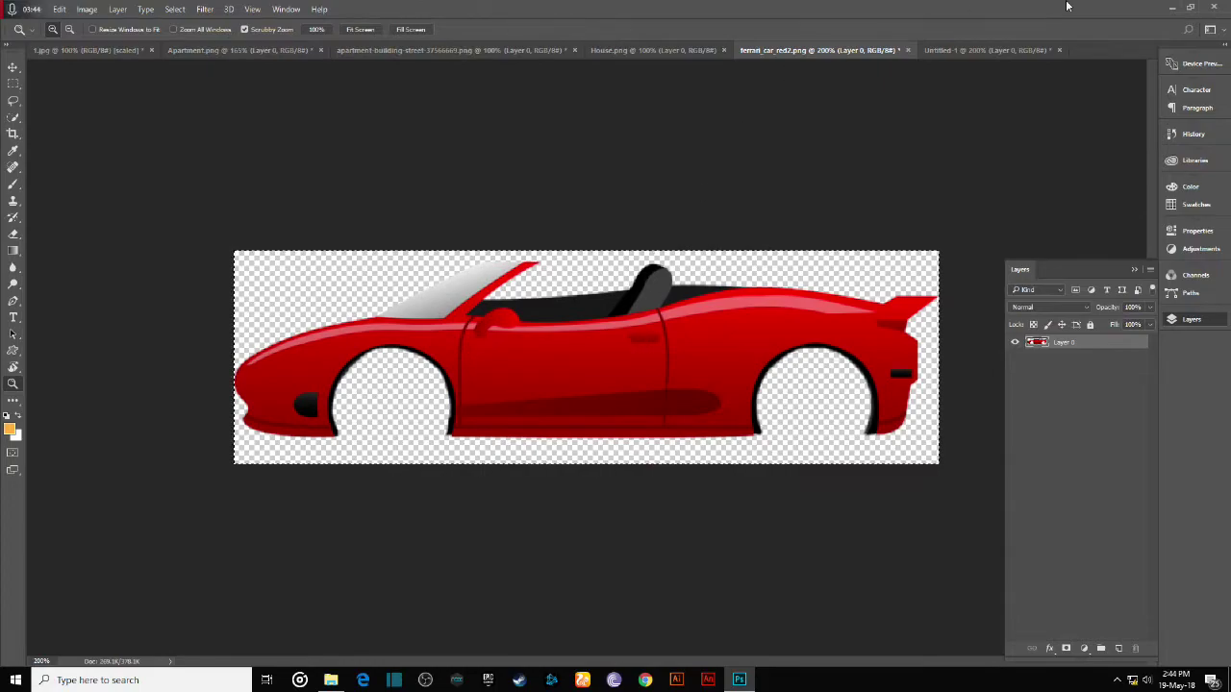
left_click(974, 52)
key("ctrl+b")
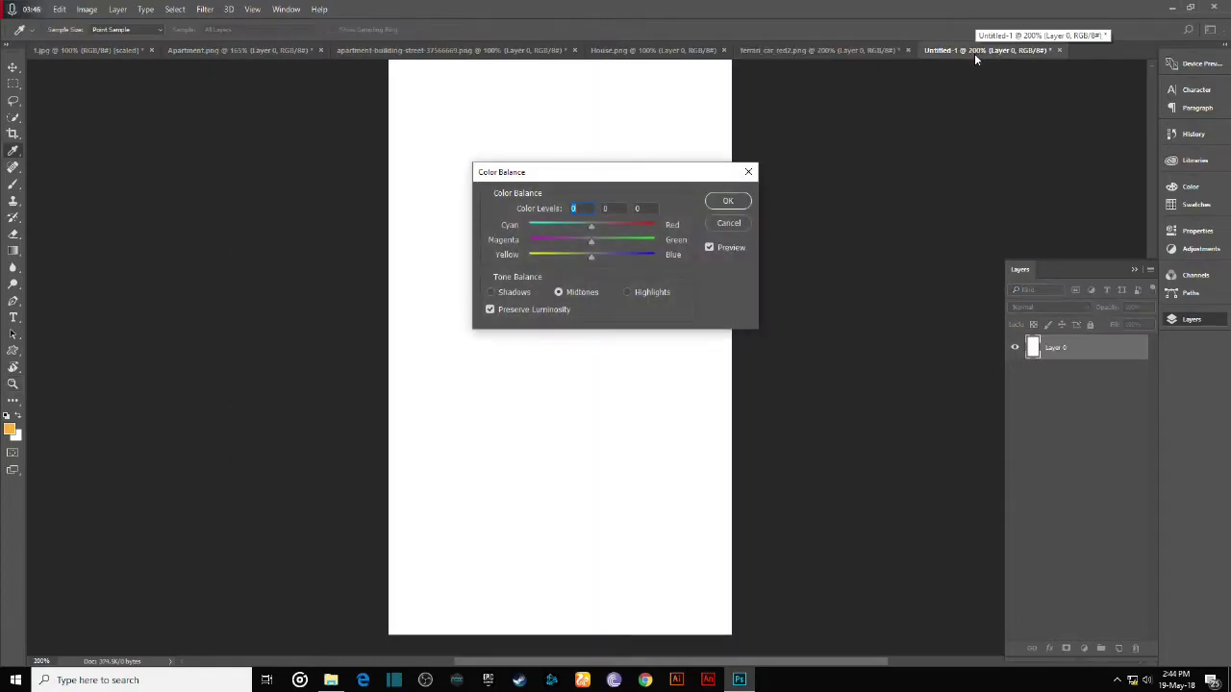
left_click(729, 225)
key("ctrl+v")
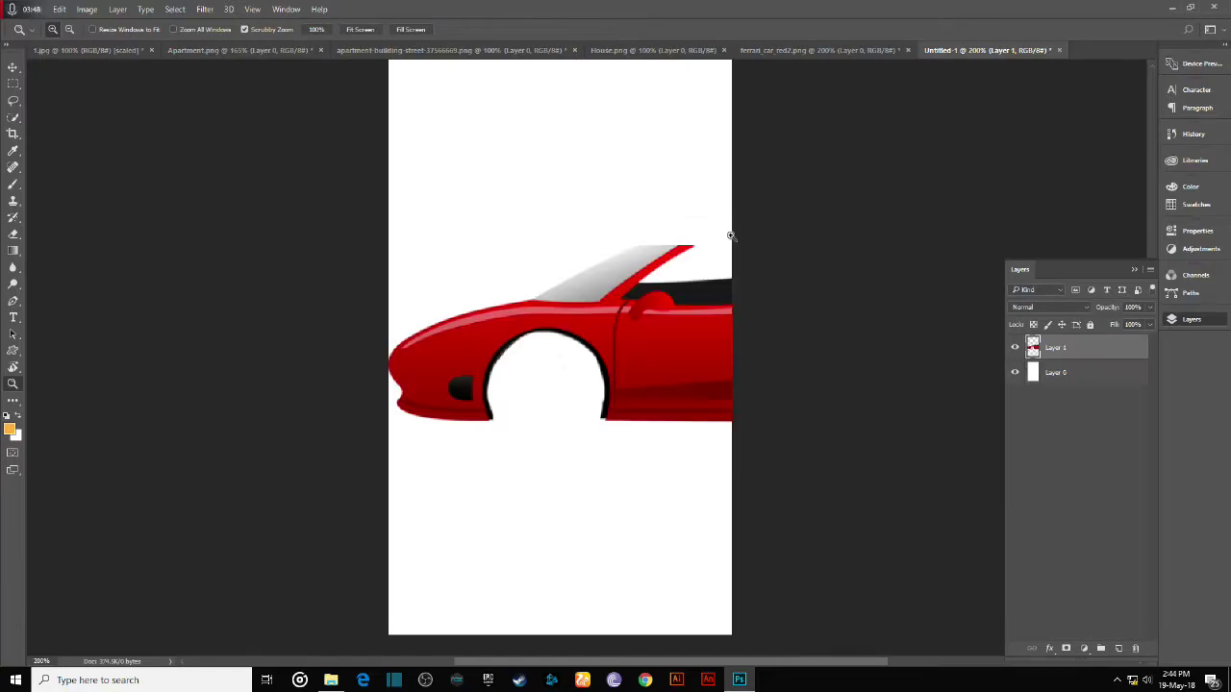
- Scale the pasted car down proportionally so that it fits within the width of the canvas
key("ctrl+t")
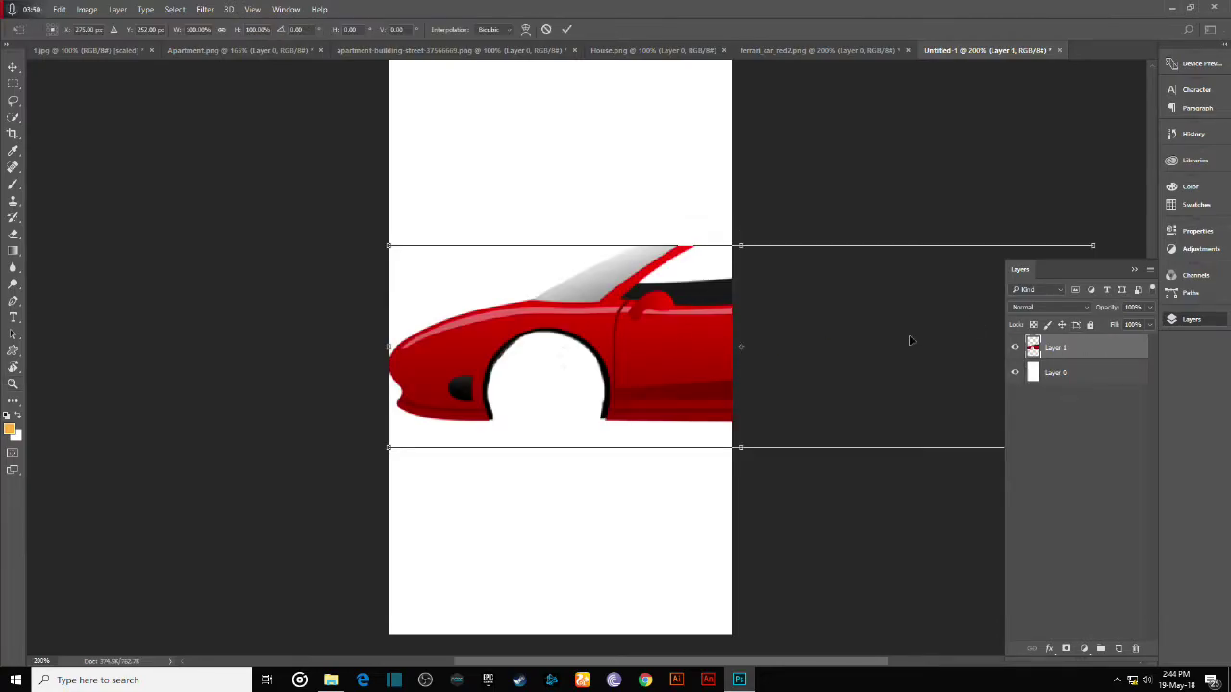
left_click_drag(1093, 246, 727, 309)
key("Return")
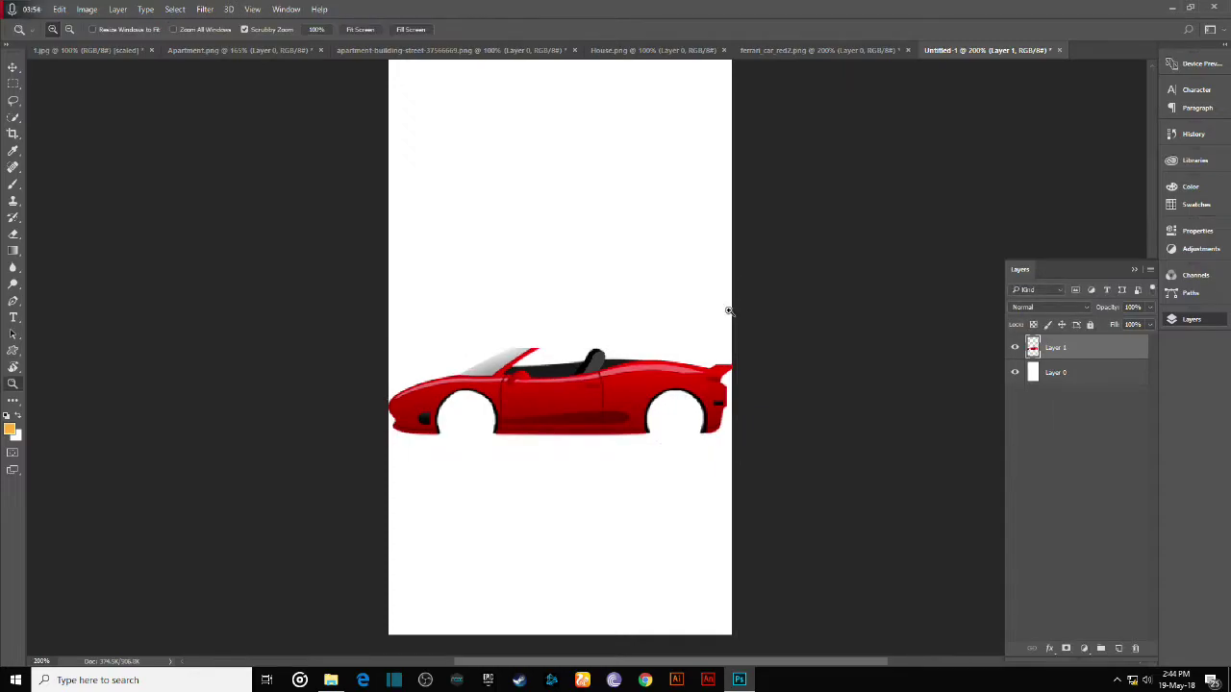
- Open CH.png and copy the boy into Untitled-1, placing him over the red car
left_click(32, 10)
left_click(34, 37)
left_click(289, 193)
left_click(518, 325)
mouse_move(626, 334)
left_mouse_down()
mouse_move(584, 358)
mouse_move(642, 320)
left_mouse_up()
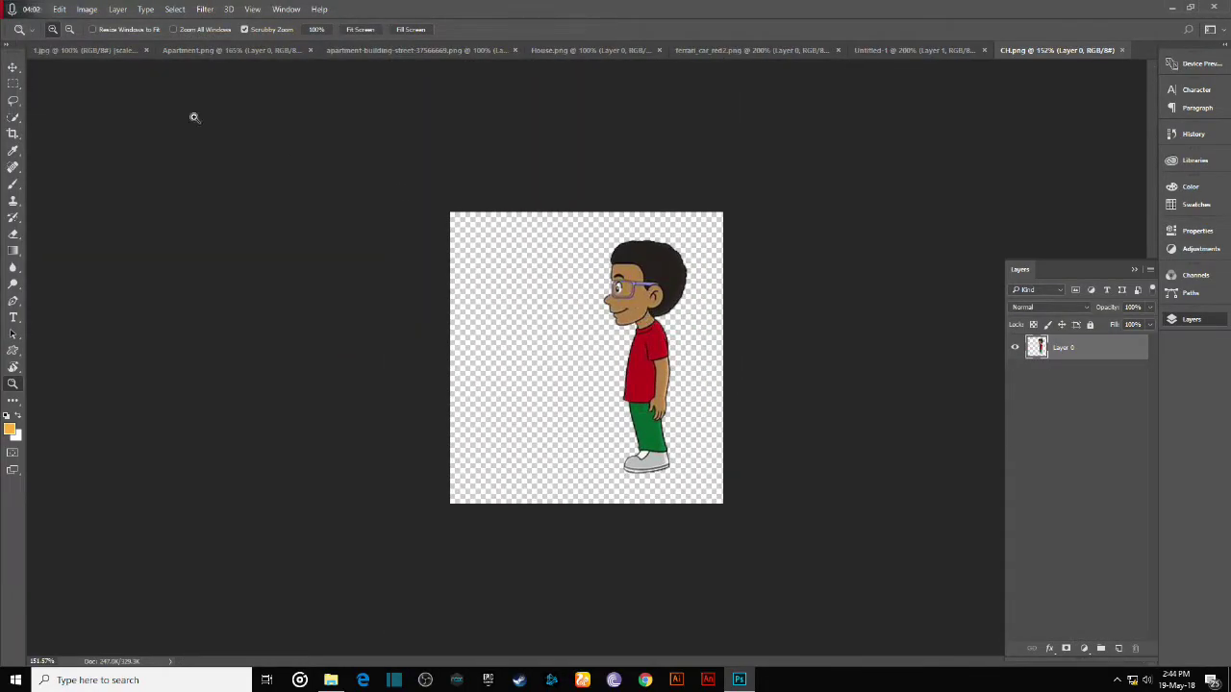
left_click(13, 67)
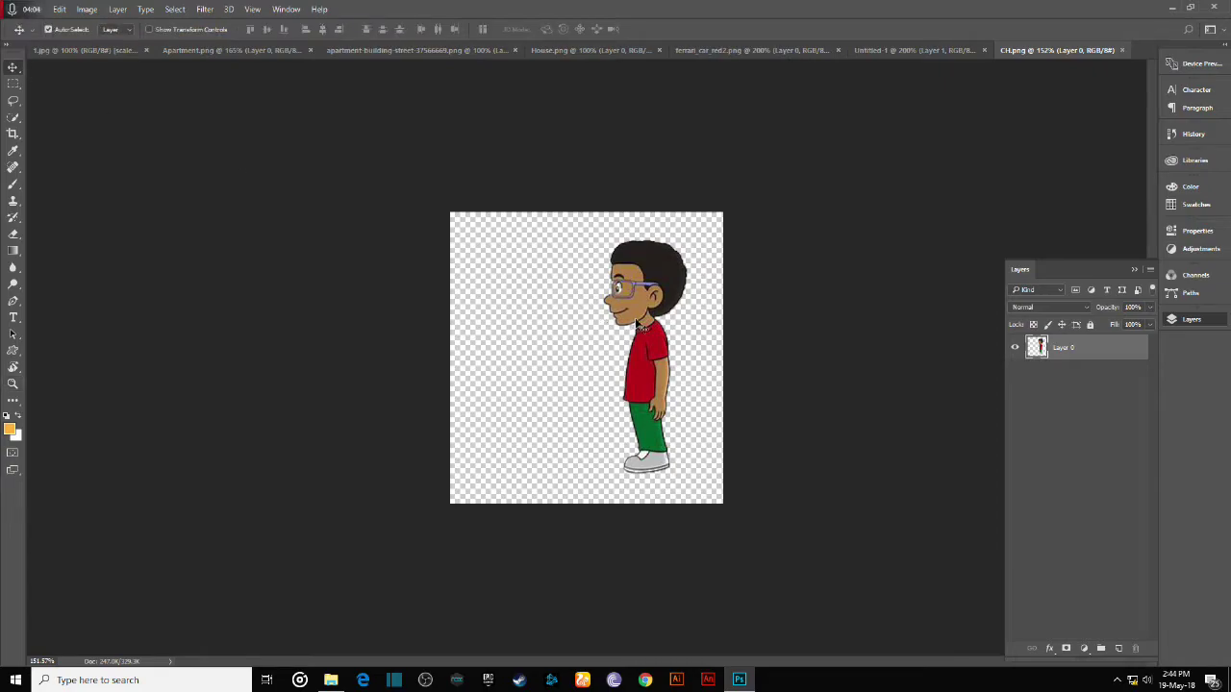
key("ctrl+a")
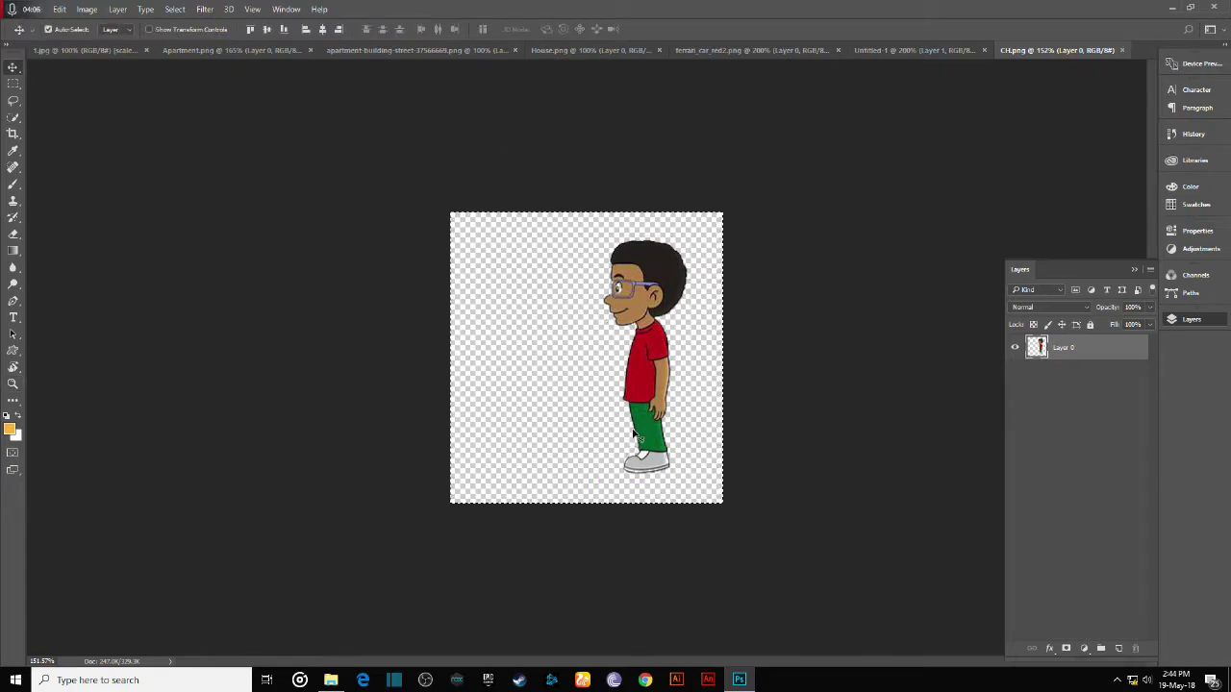
left_click(640, 293)
left_click_drag(639, 294, 876, 239)
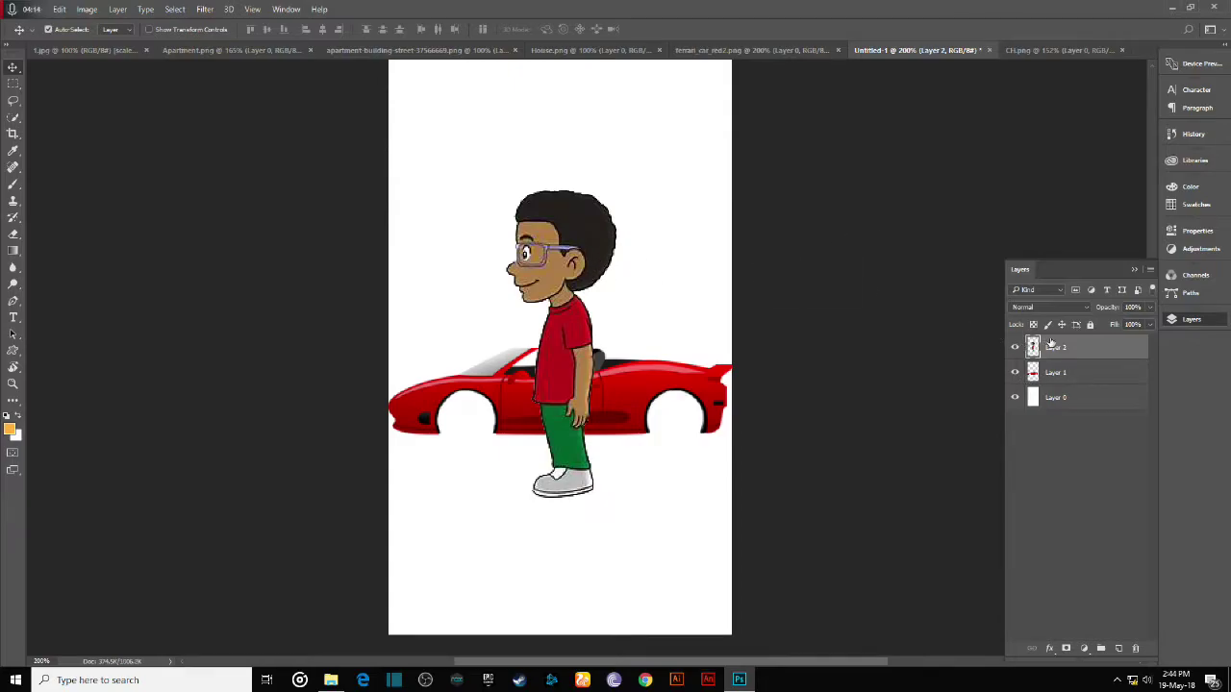
- Shrink the boy proportionally to driver size and place him at the car's open seat, behind the windshield
key("ctrl+t")
left_click_drag(622, 181, 549, 357)
key("Return")
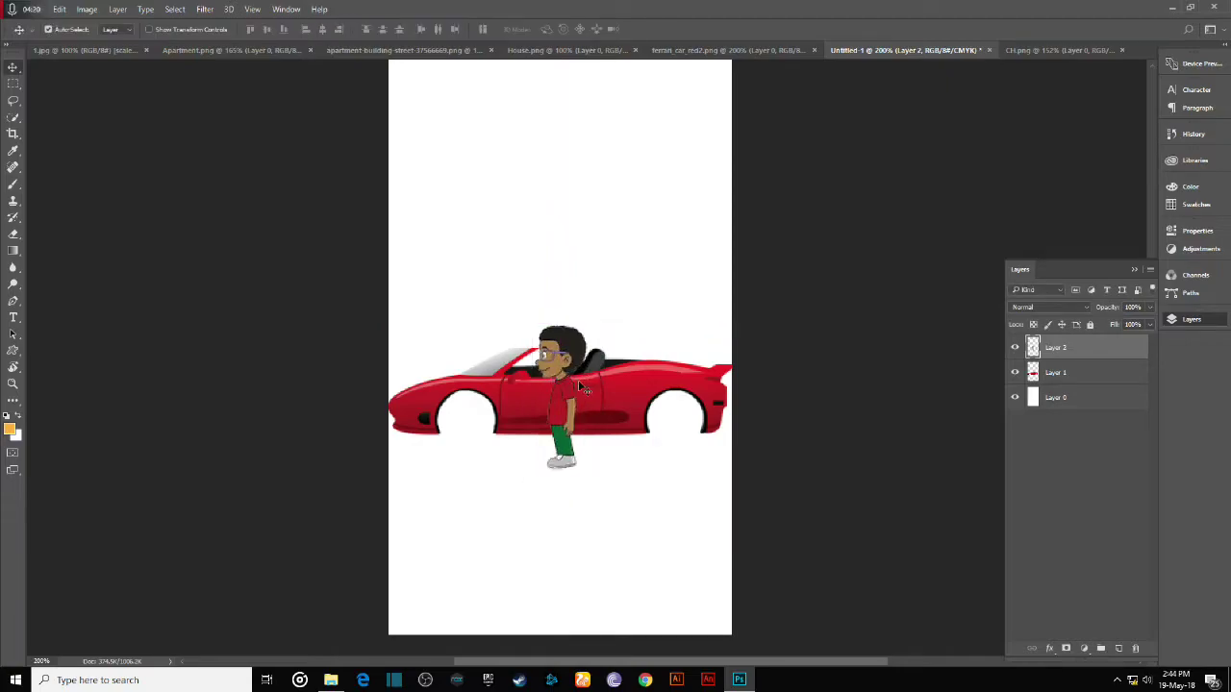
key("ctrl+t")
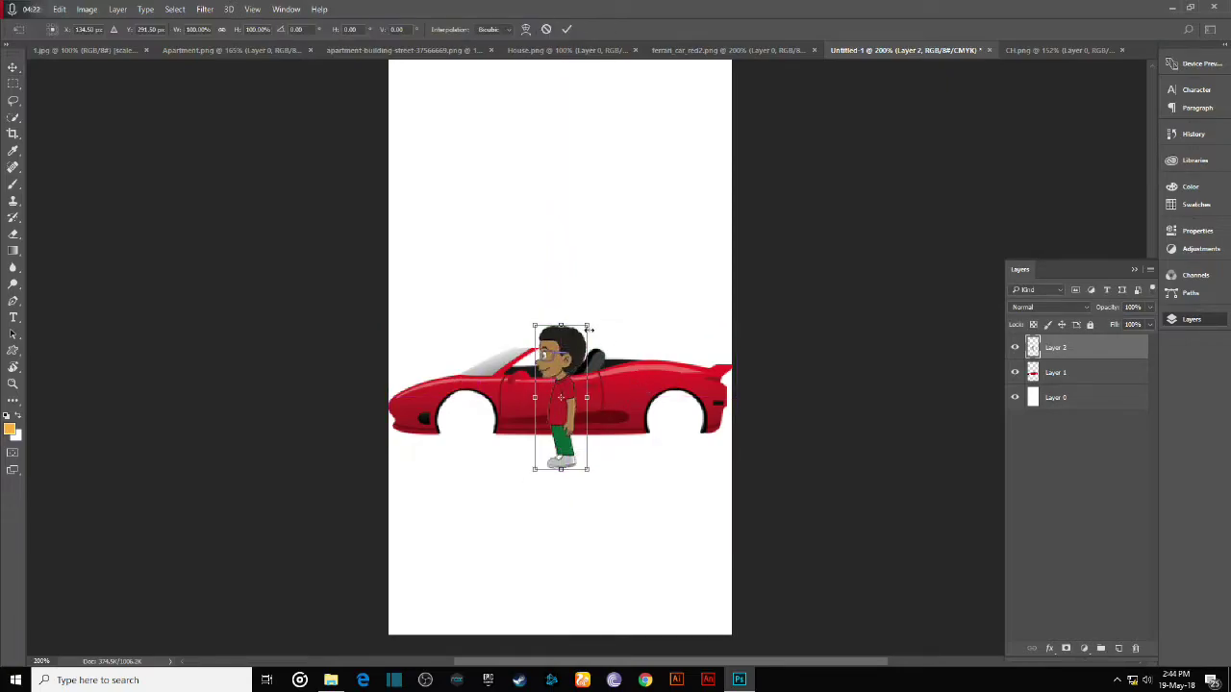
left_click_drag(587, 324, 561, 367)
key("Return")
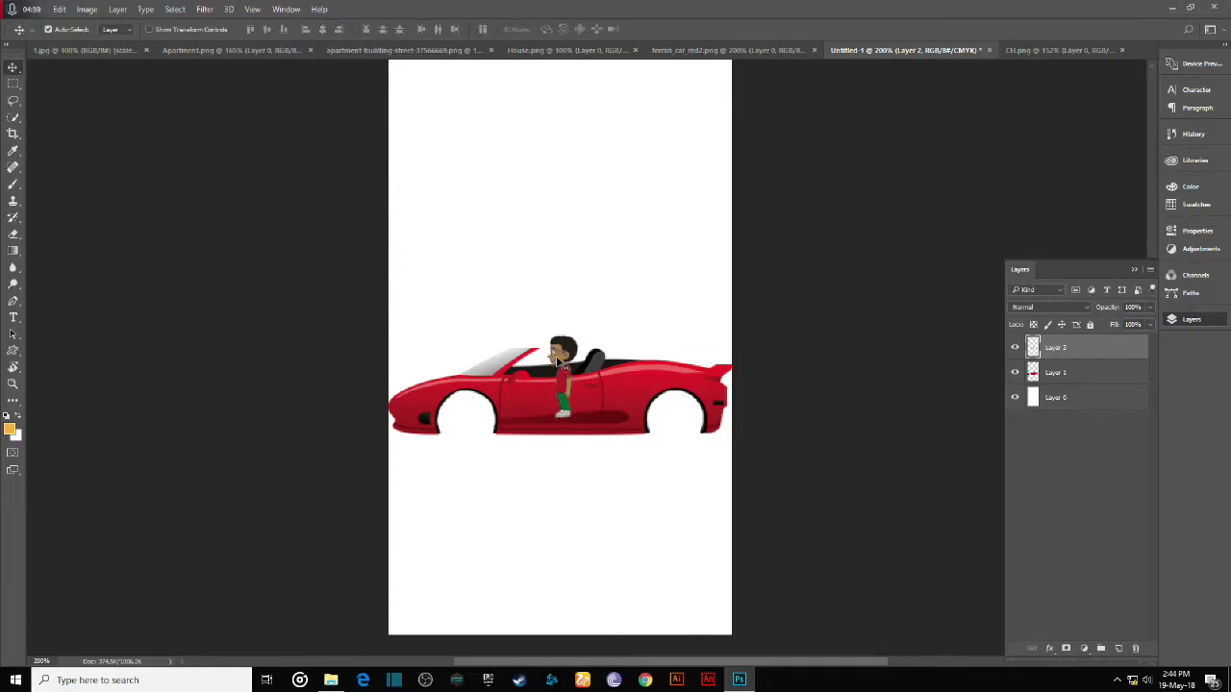
- Rotate the boy about 6.8° clockwise so he leans back toward the seat, and raise him slightly
key("ctrl+0")
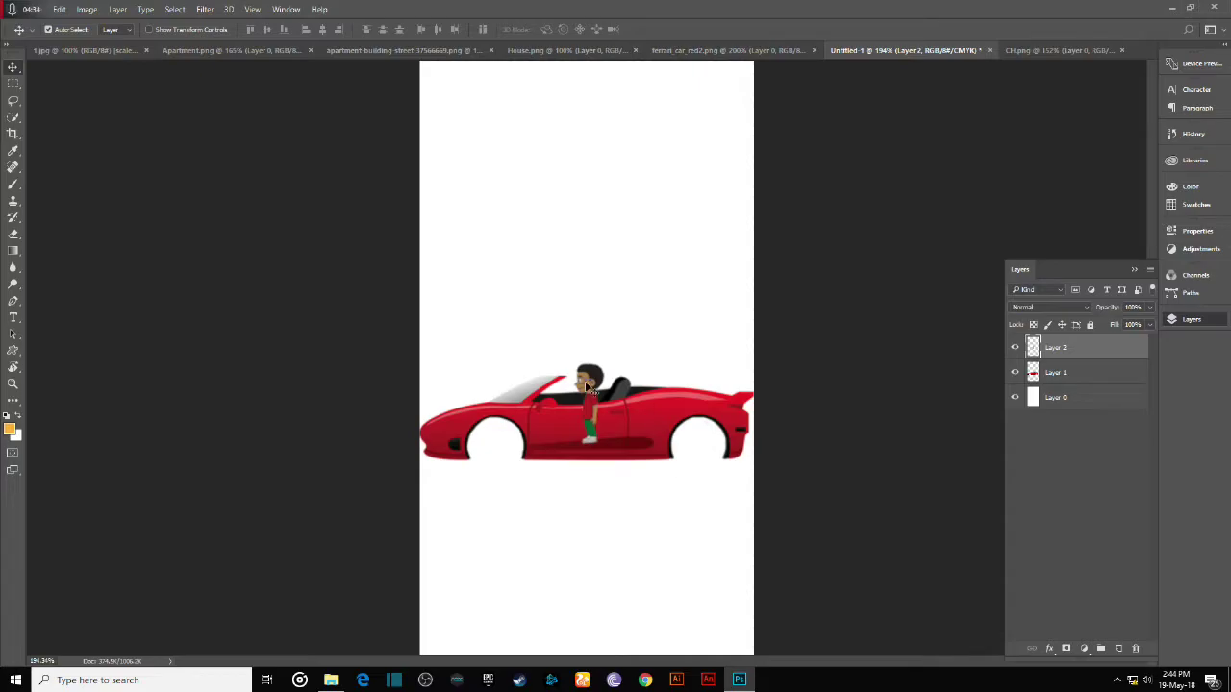
key("ctrl+t")
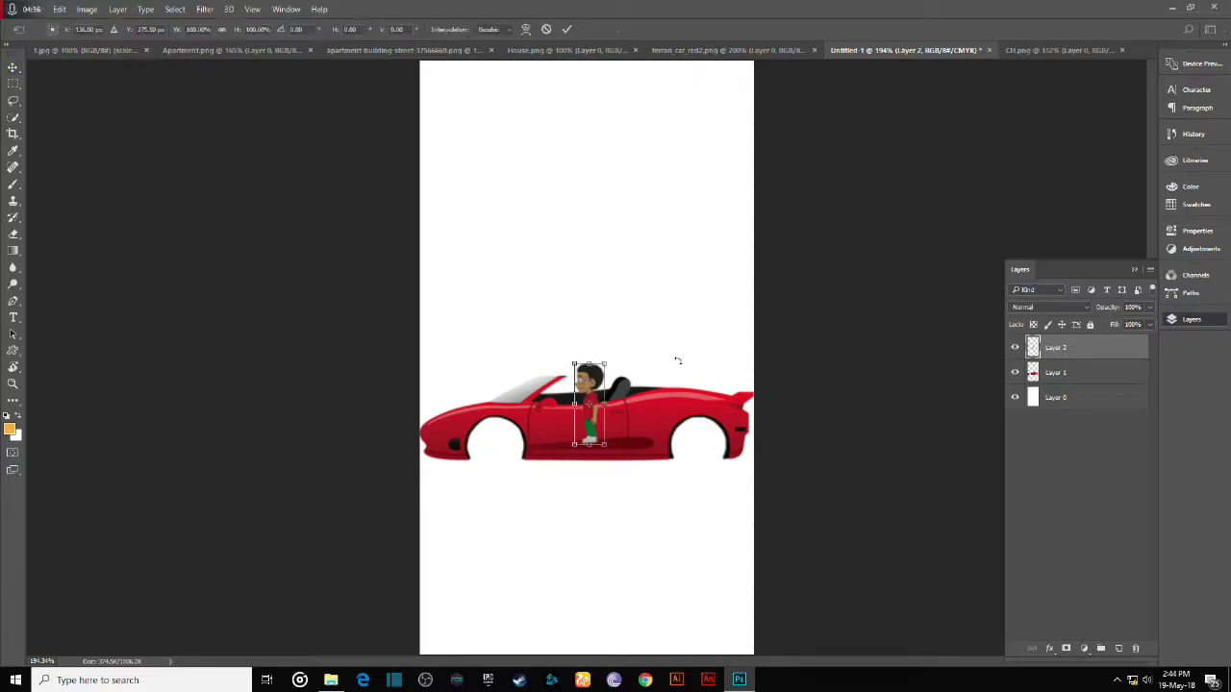
left_click_drag(612, 359, 596, 405)
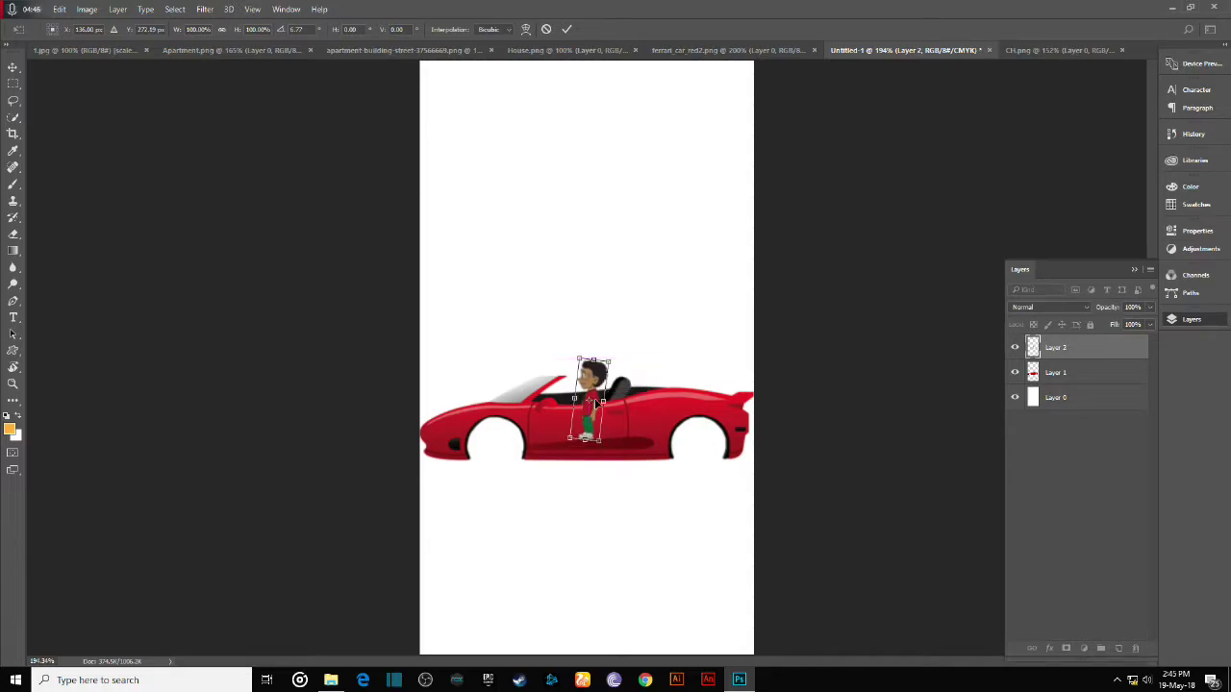
key("Return")
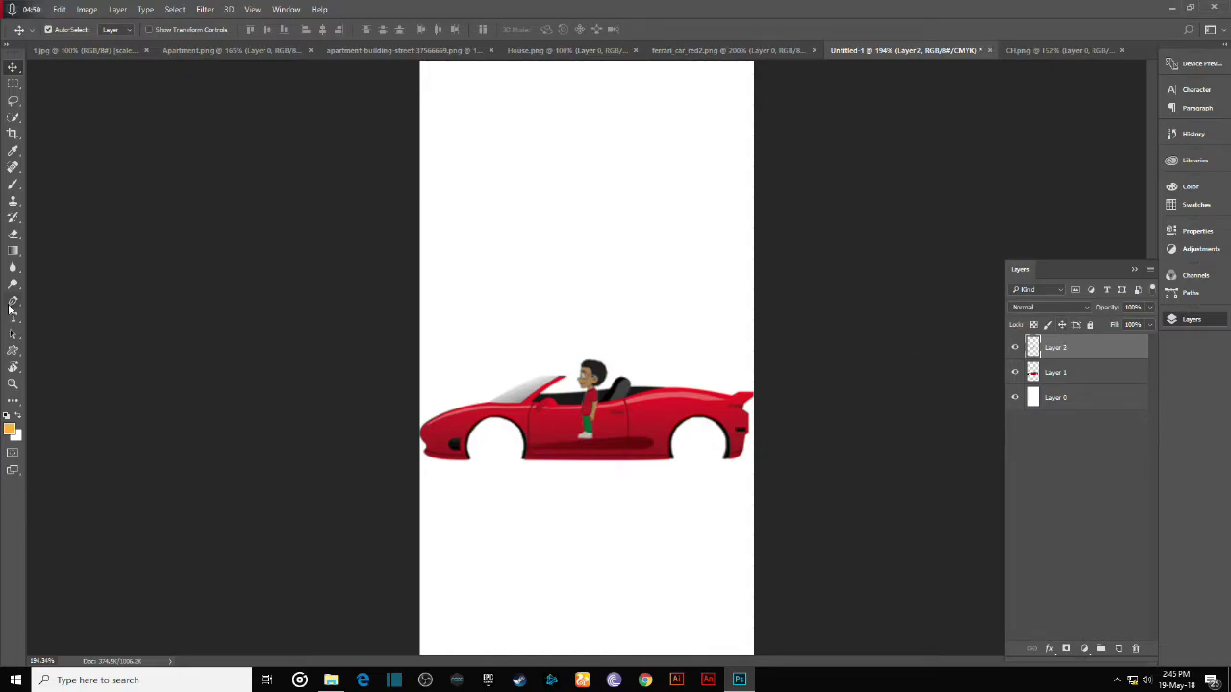
- Erase the boy's lower body where it overlaps the car door, and tilt his upper body slightly clockwise toward the seat
left_click(12, 234)
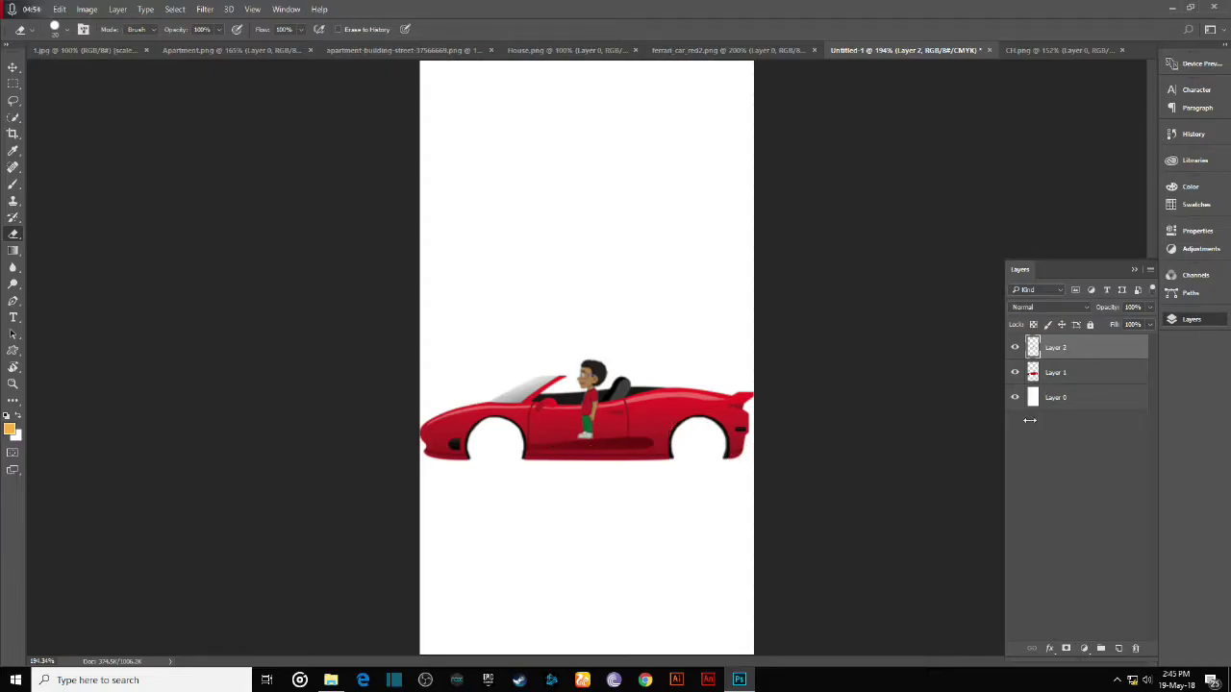
mouse_move(592, 430)
left_mouse_down()
mouse_move(577, 417)
mouse_move(584, 426)
mouse_move(594, 408)
mouse_move(584, 415)
mouse_move(654, 436)
left_mouse_up()
key("ctrl+t")
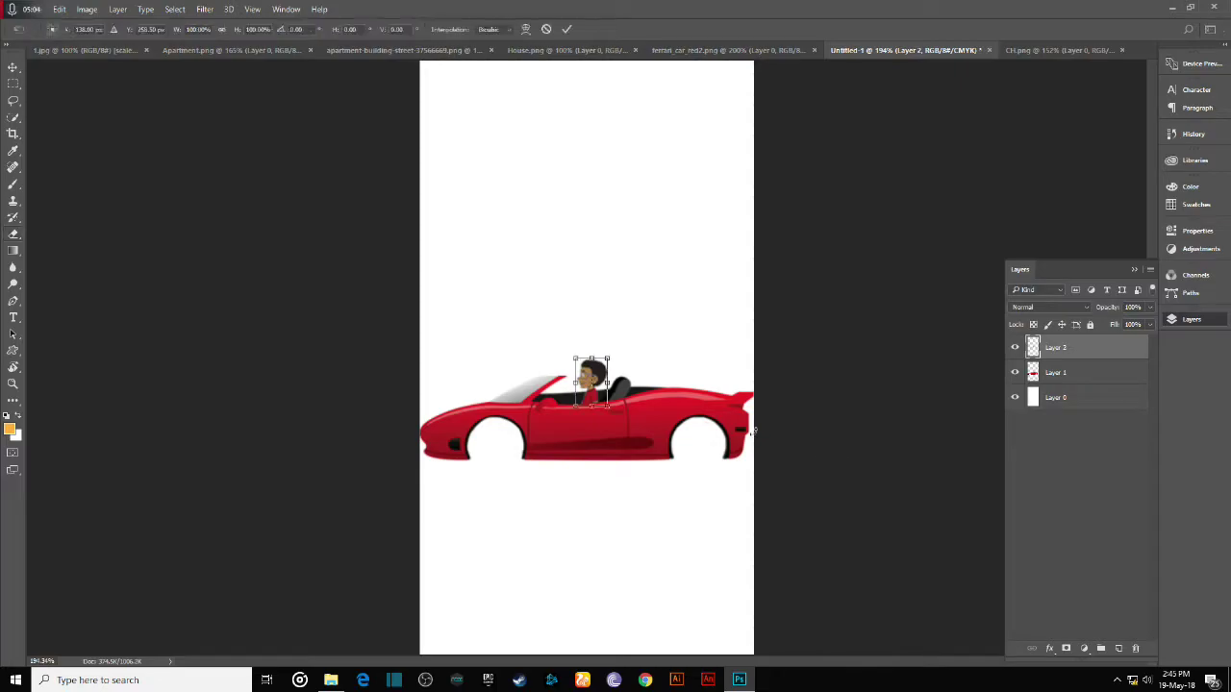
left_click_drag(623, 354, 596, 381)
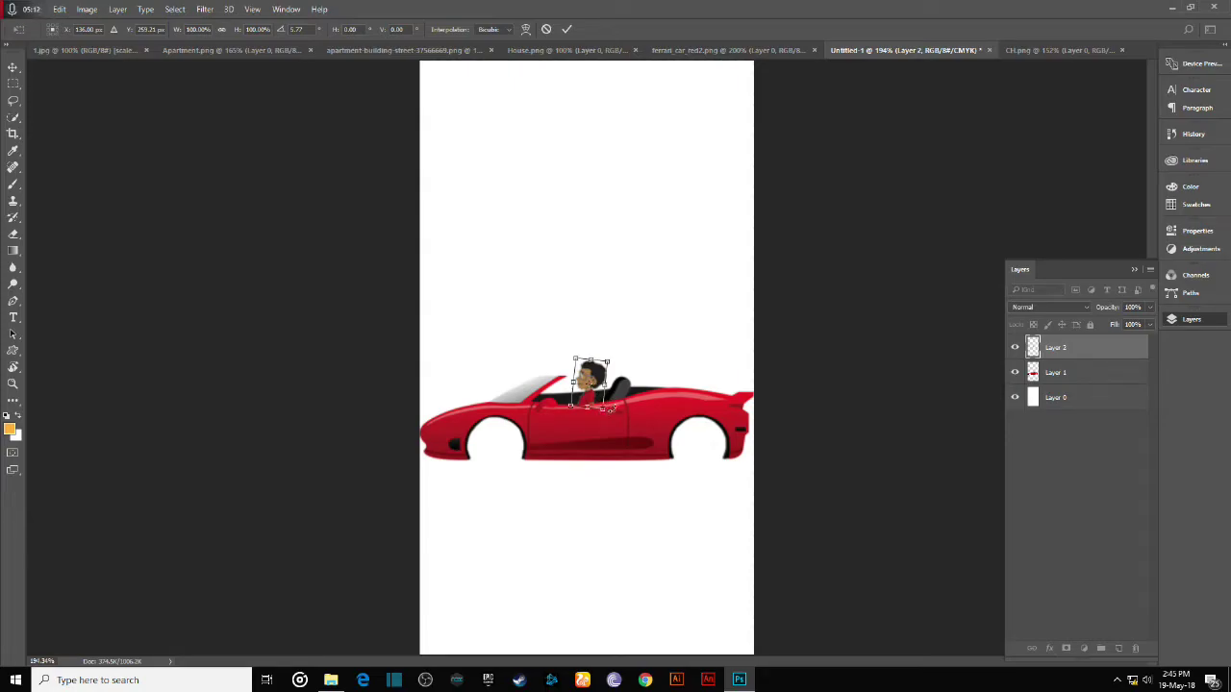
left_click_drag(613, 409, 617, 407)
key("Return")
key("e")
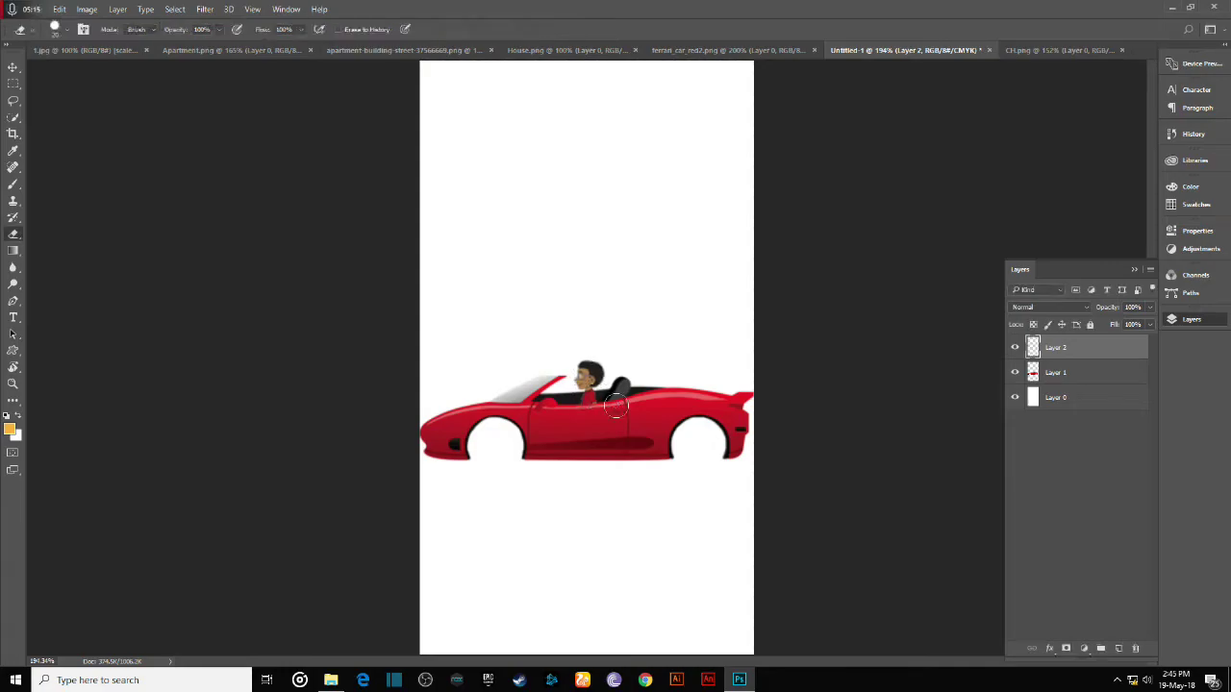
- Save the car with its driver as a PNG named "car new" in the Animation pic folder, using smallest-file compression
left_click(34, 11)
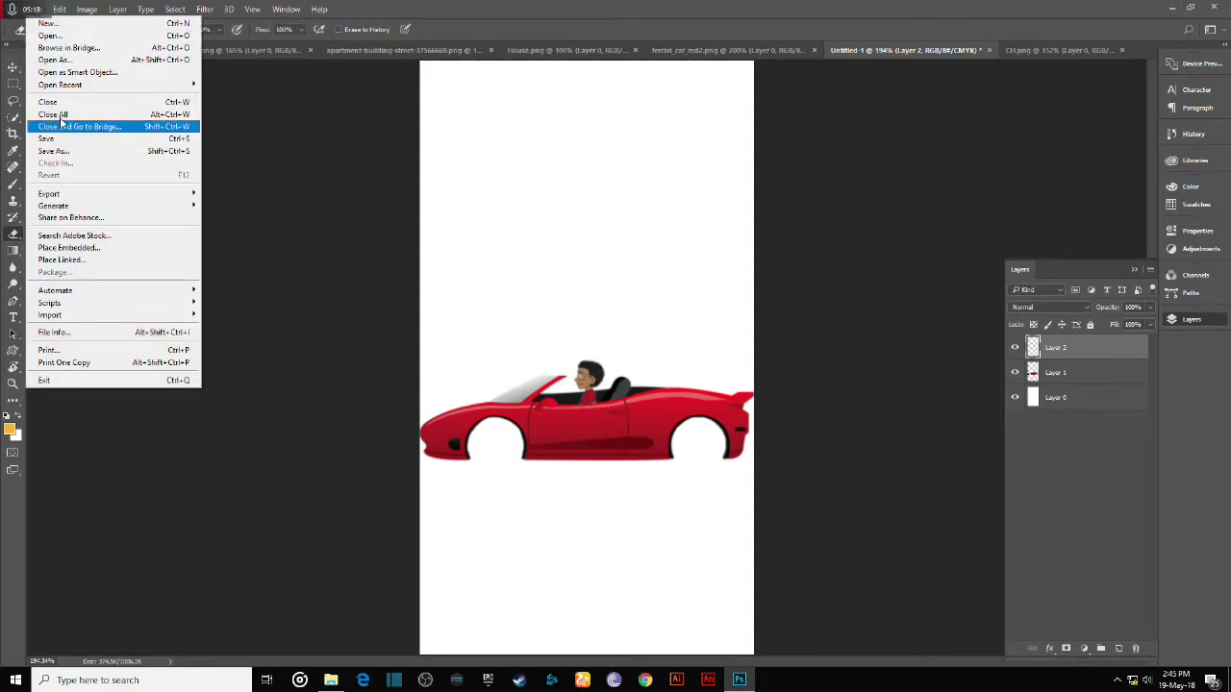
left_click(53, 151)
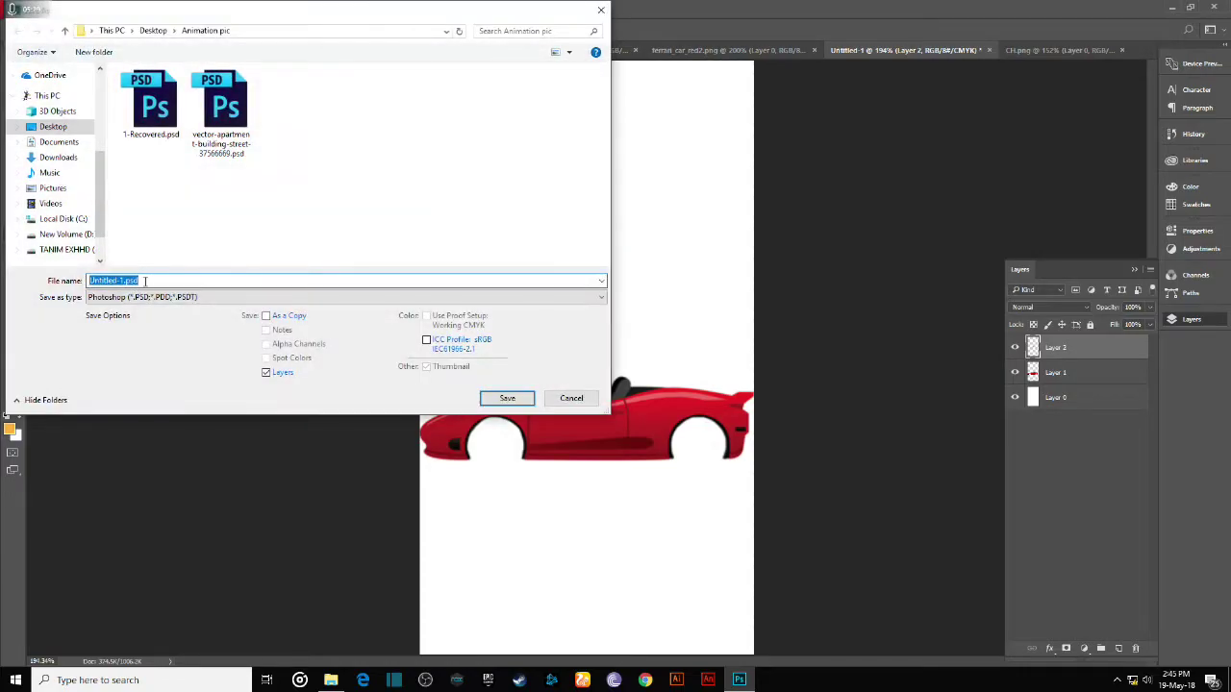
left_click(146, 298)
left_click(159, 475)
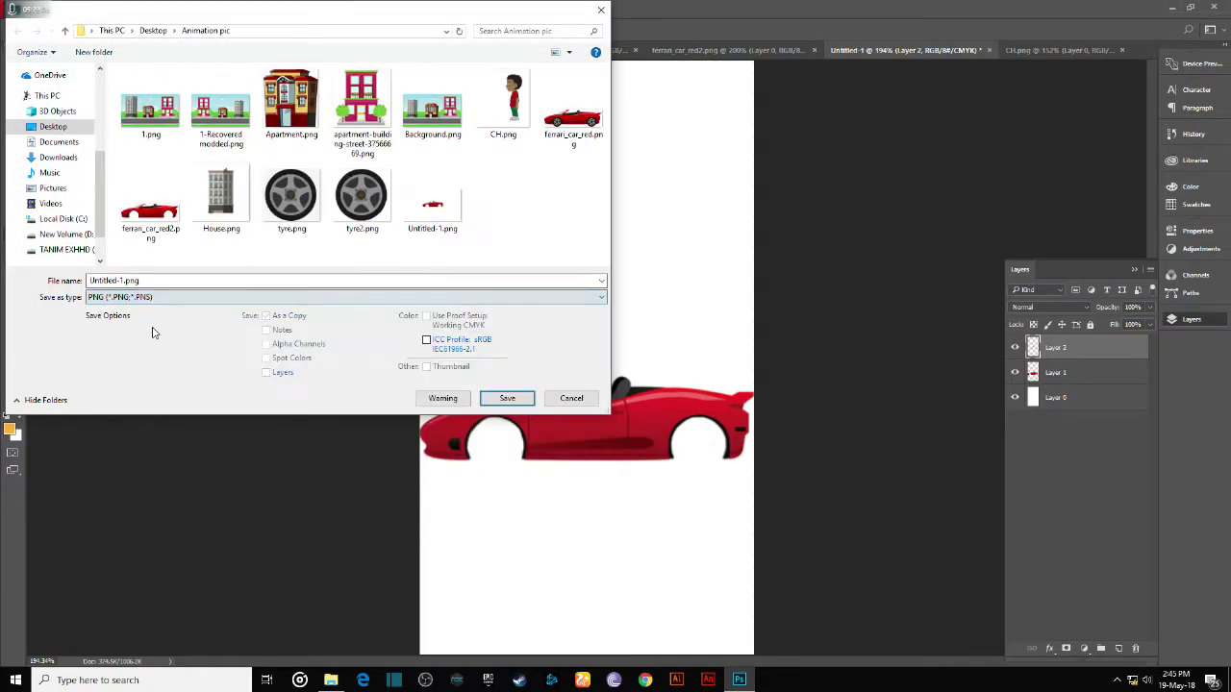
left_click(139, 280)
type("car")
key("BackSpace")
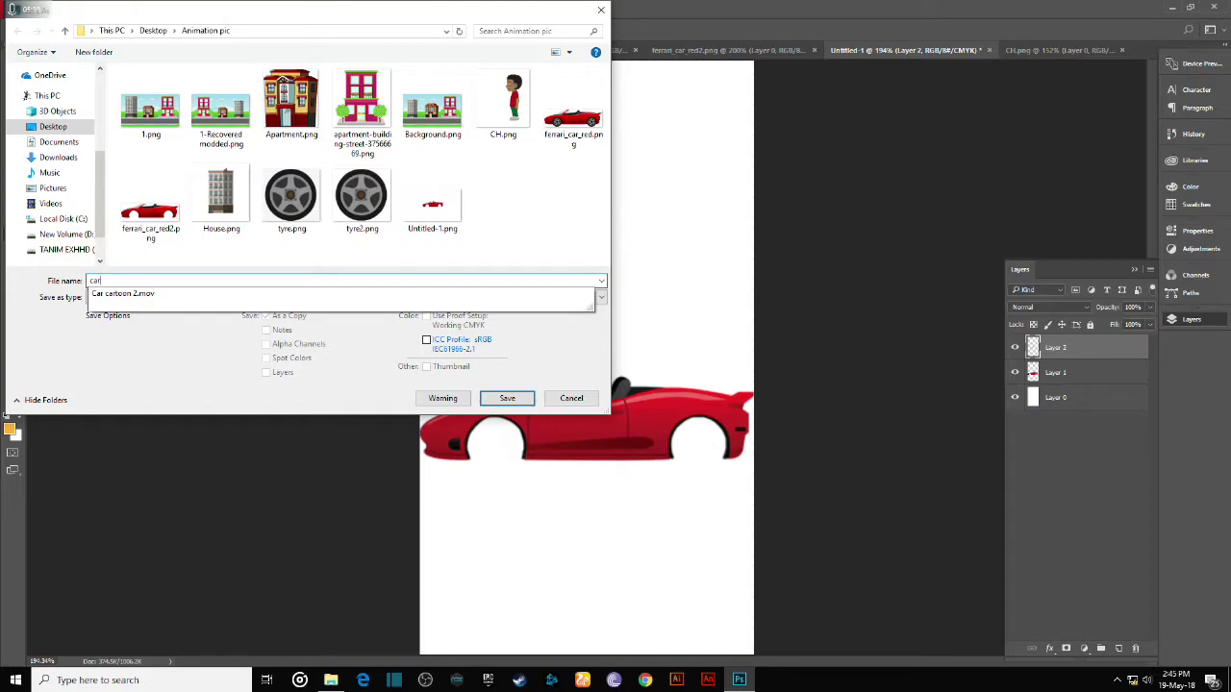
type("new")
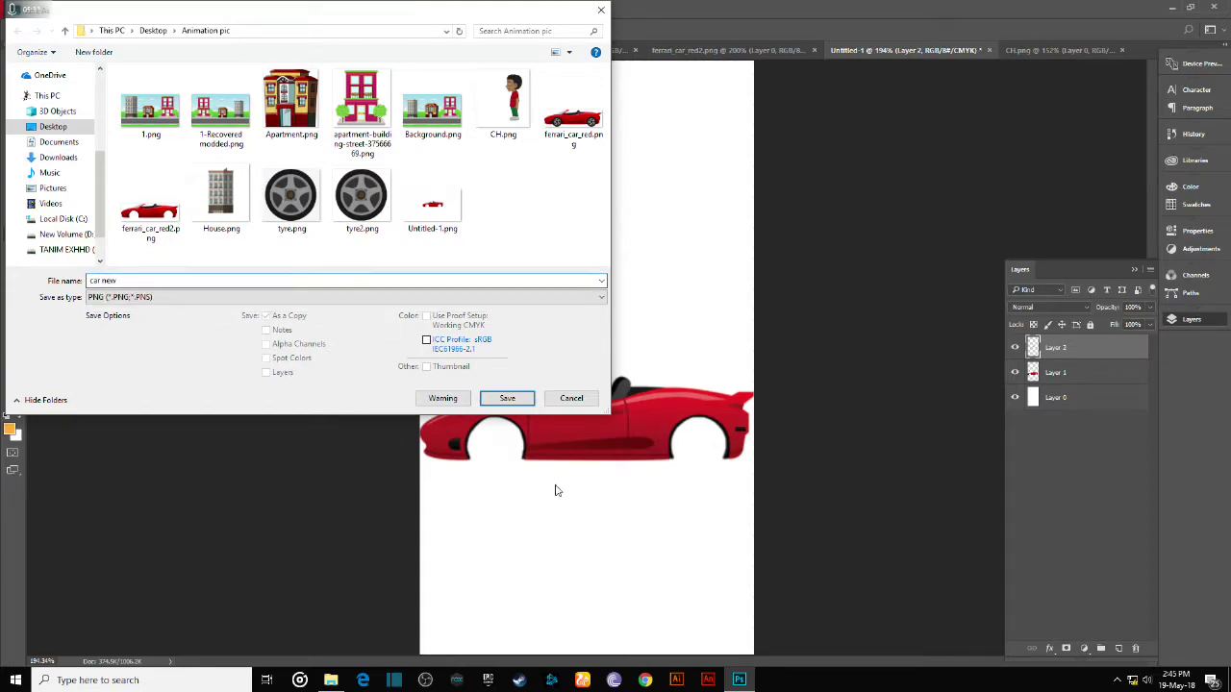
left_click(514, 398)
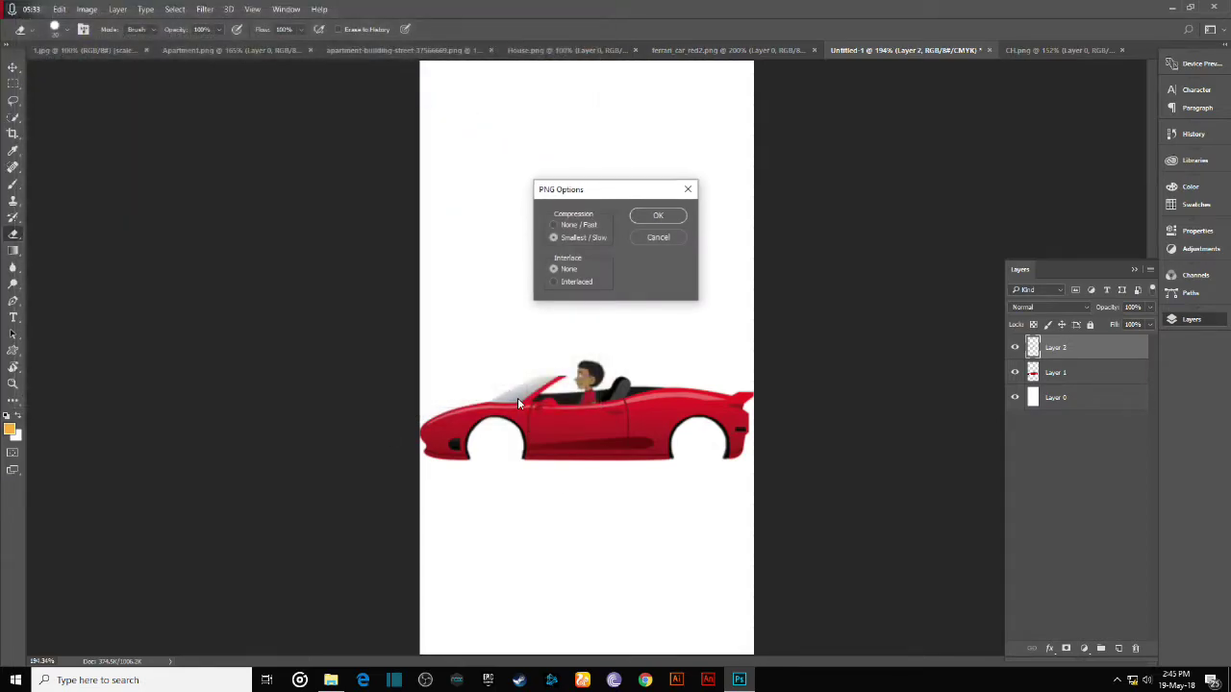
left_click(658, 216)
- Switch to Adobe Animate and start a new document, dismissing the trial window
left_click(1173, 8)
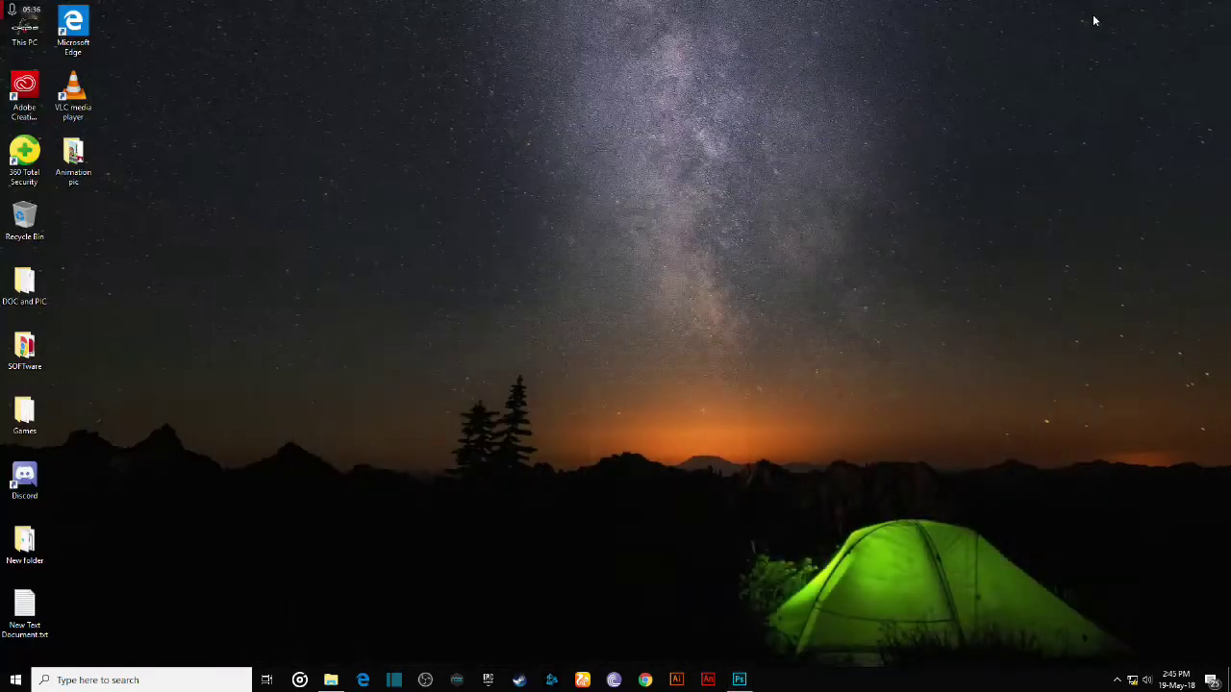
left_click(708, 680)
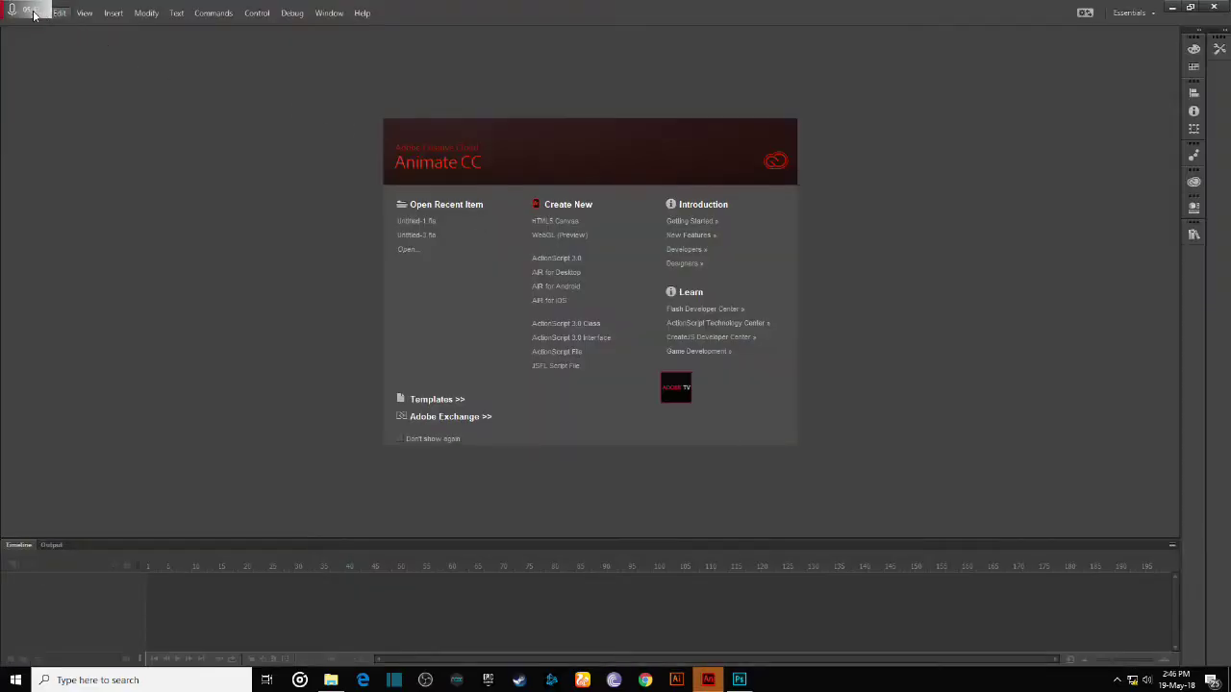
left_click(33, 13)
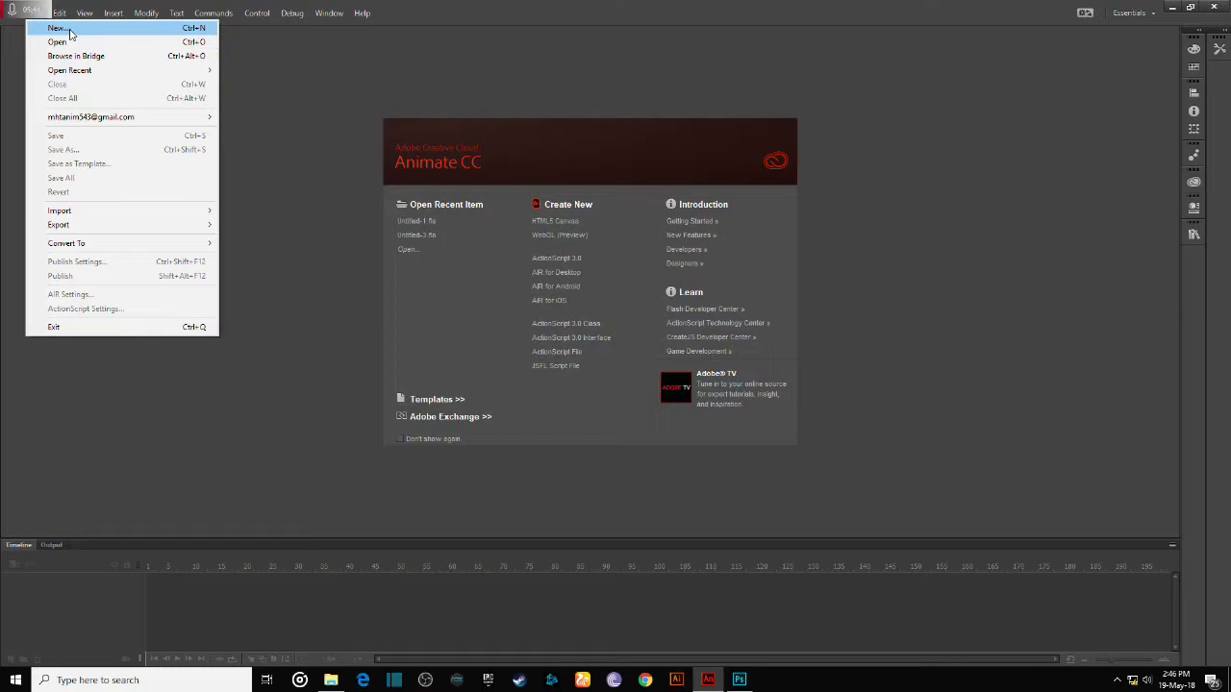
left_click(67, 29)
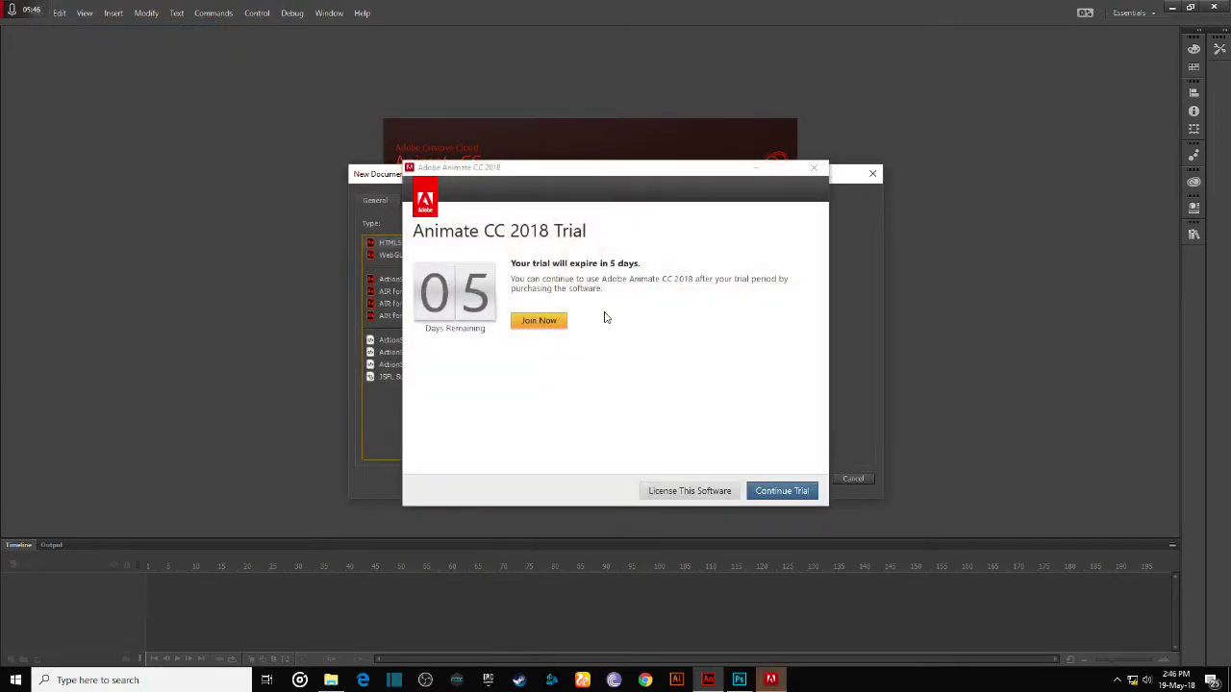
left_click(818, 169)
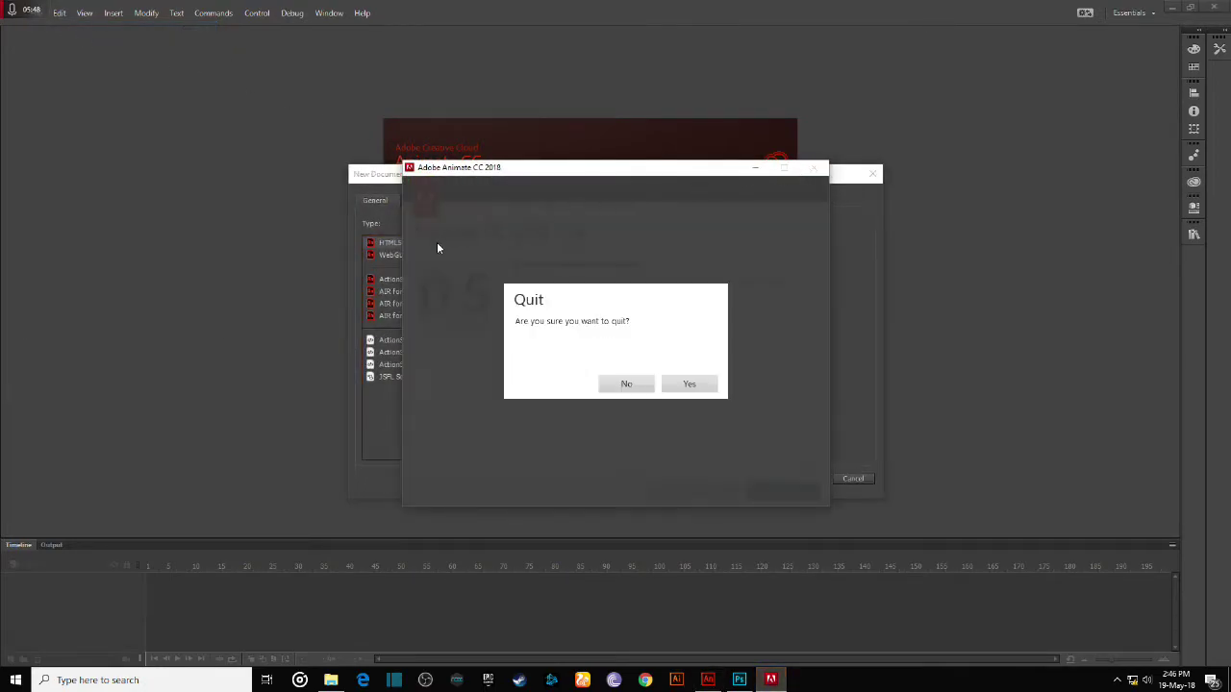
left_click(702, 385)
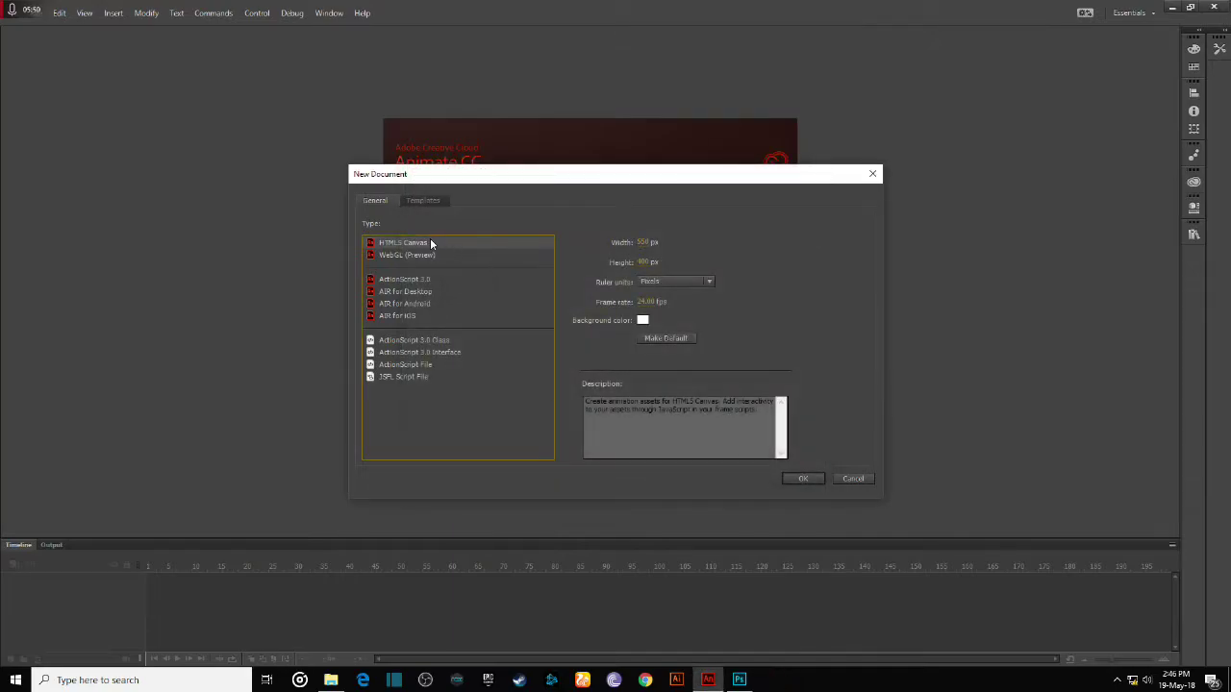
- Create an HTML5 Canvas document with a 1280 px width and a frame rate of 30 fps
left_click(646, 302)
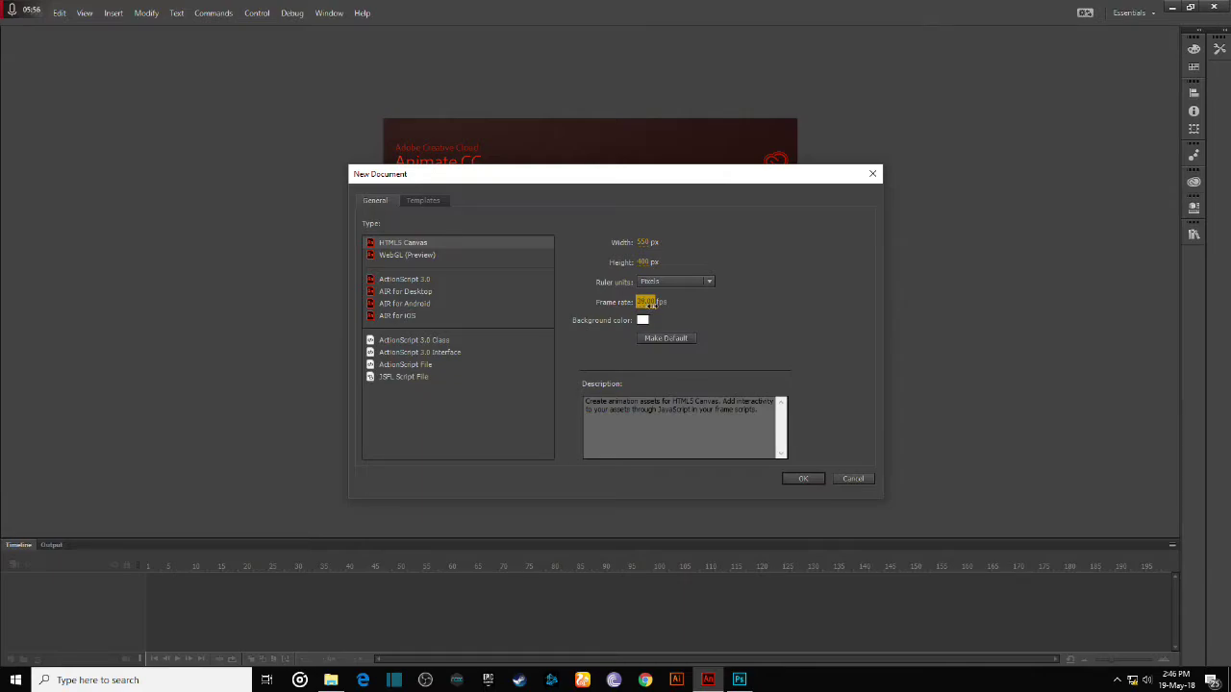
left_click(645, 262)
left_click_drag(638, 242, 670, 240)
left_click_drag(942, 258, 951, 260)
left_click(645, 242)
type("1280")
key("Return")
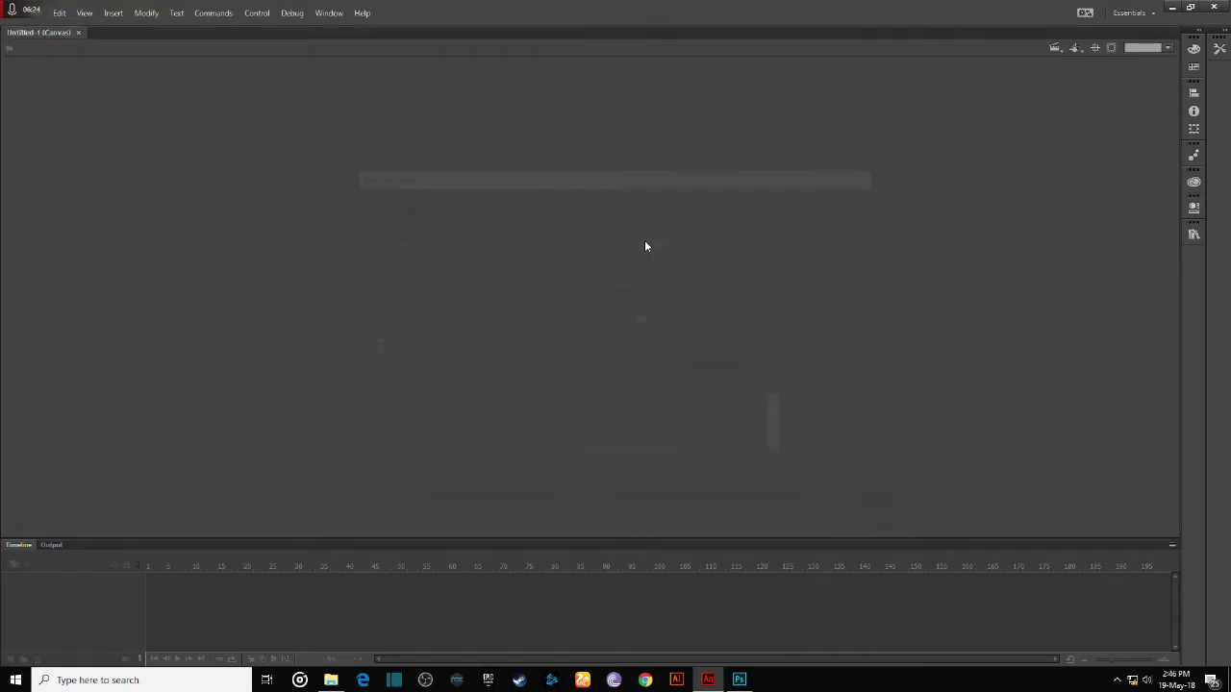
- Fit the whole stage in view at 50% and rename its only layer to BG
left_click_drag(922, 375, 711, 270)
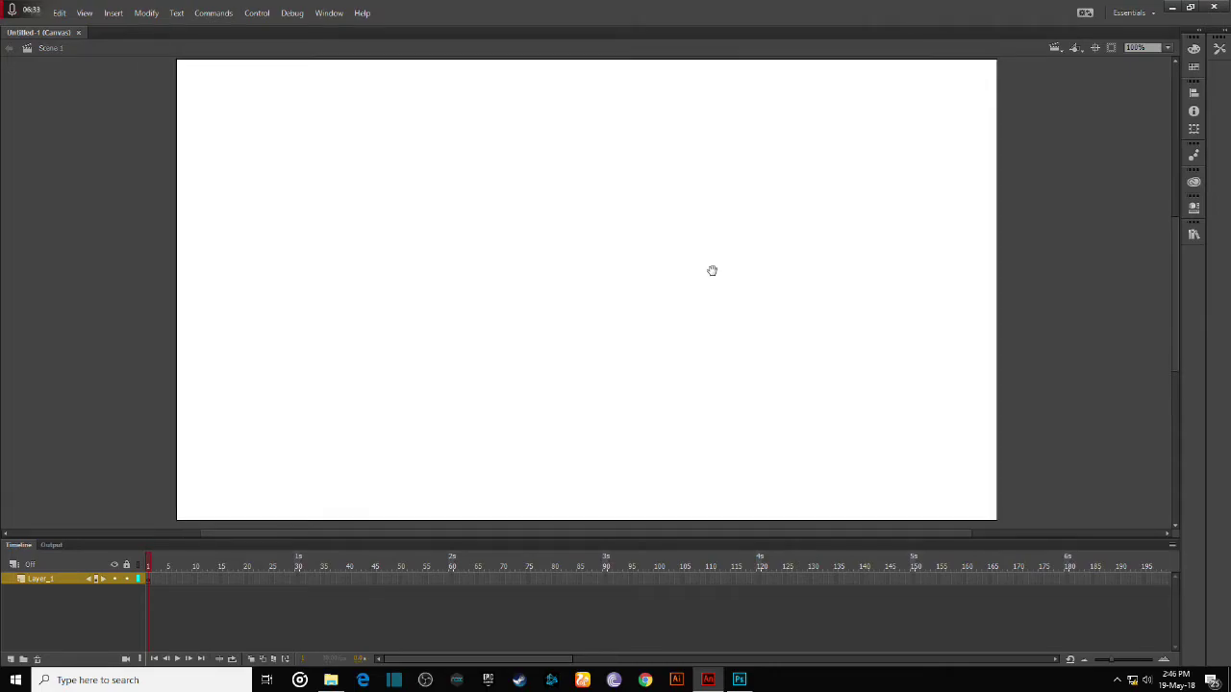
left_click(1161, 47)
left_click(1151, 119)
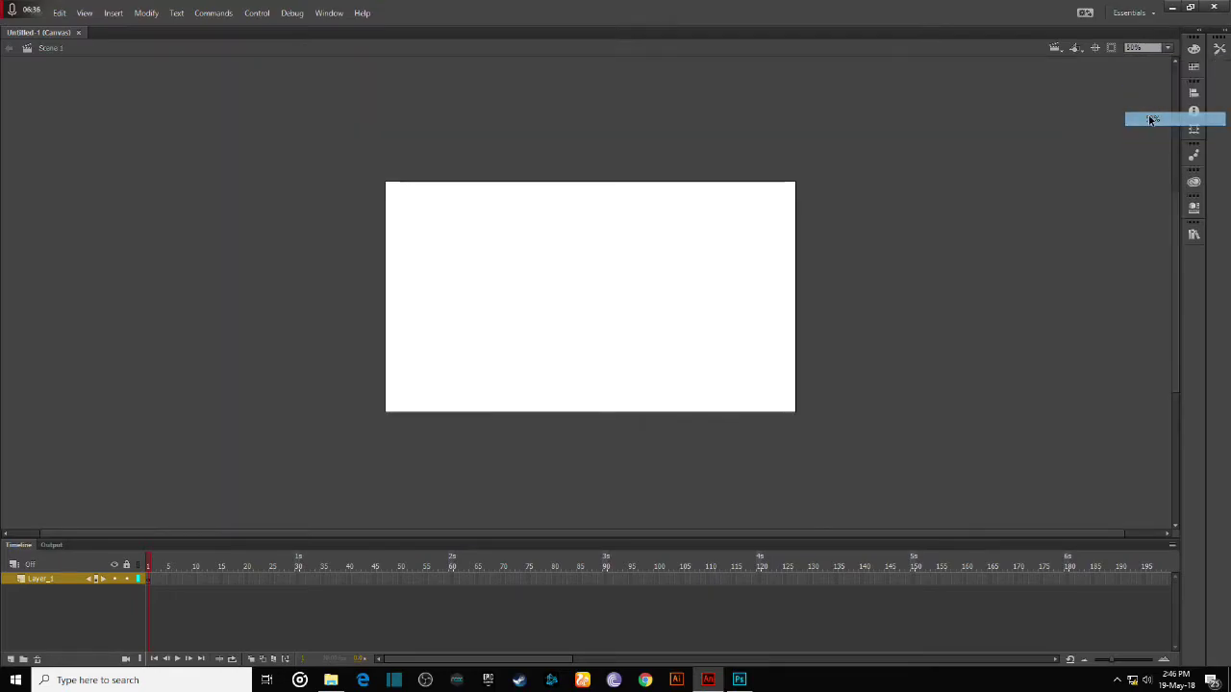
double_click(57, 579)
type("BG")
left_click(63, 605)
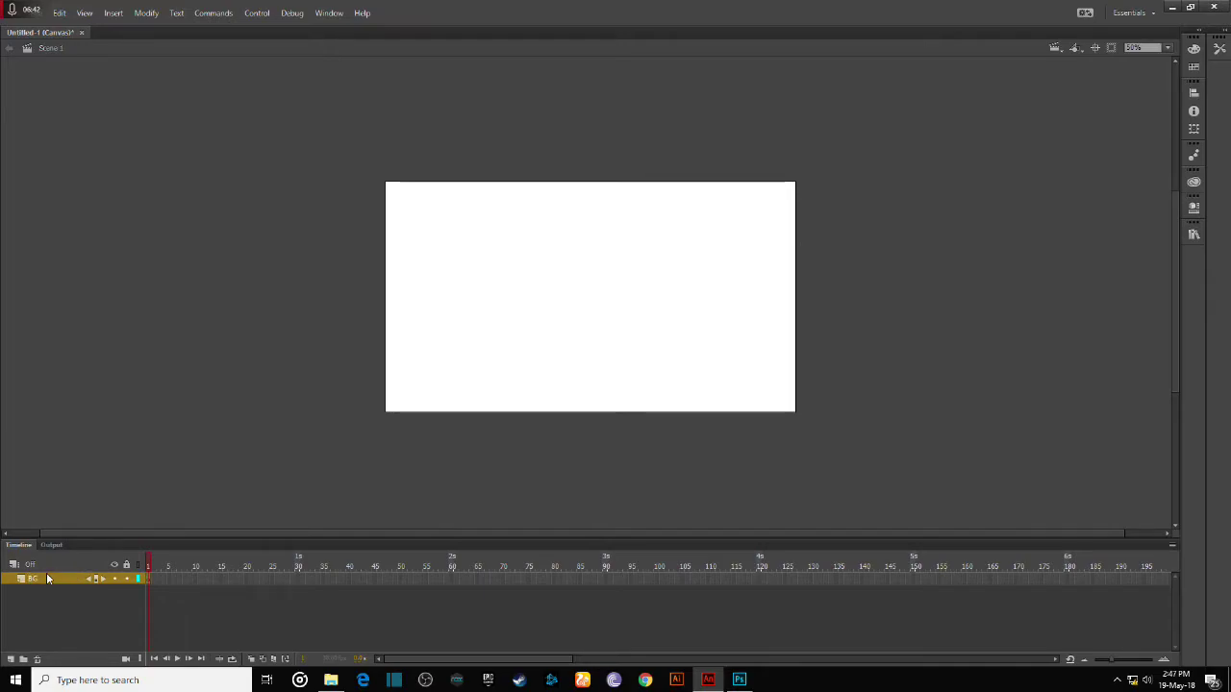
- Import the finished street background image from the Animation pic folder onto the stage in the BG layer
left_click(34, 14)
mouse_move(197, 215)
left_click(253, 211)
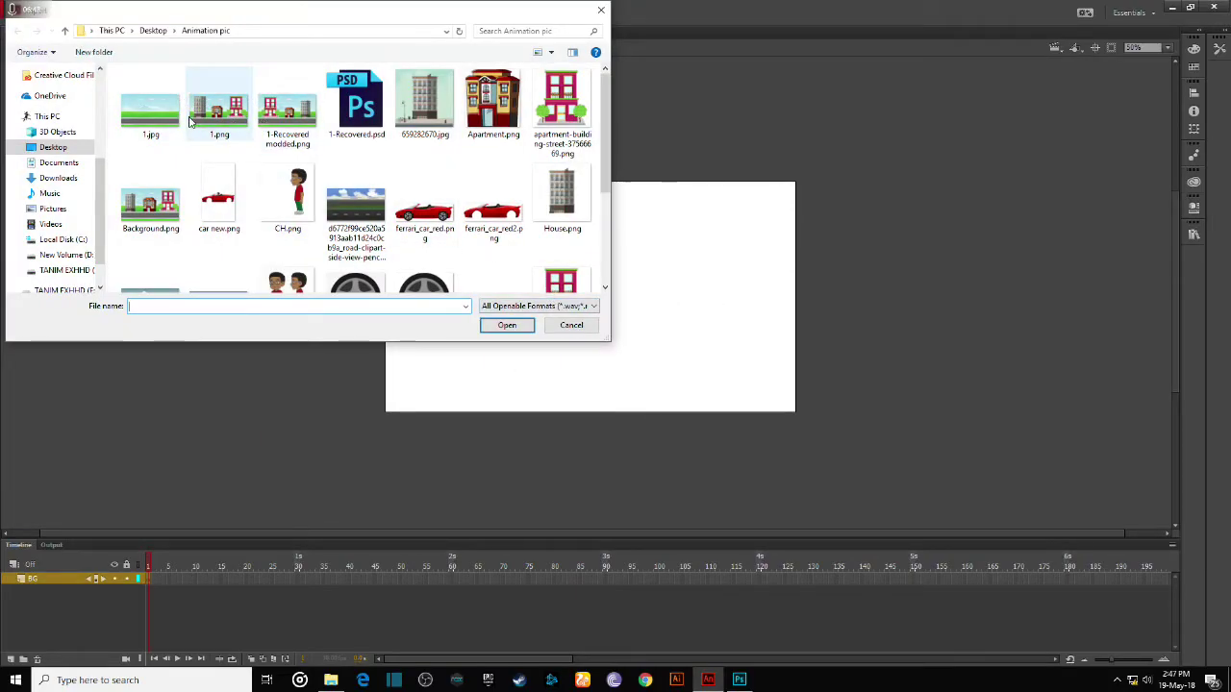
left_click(518, 326)
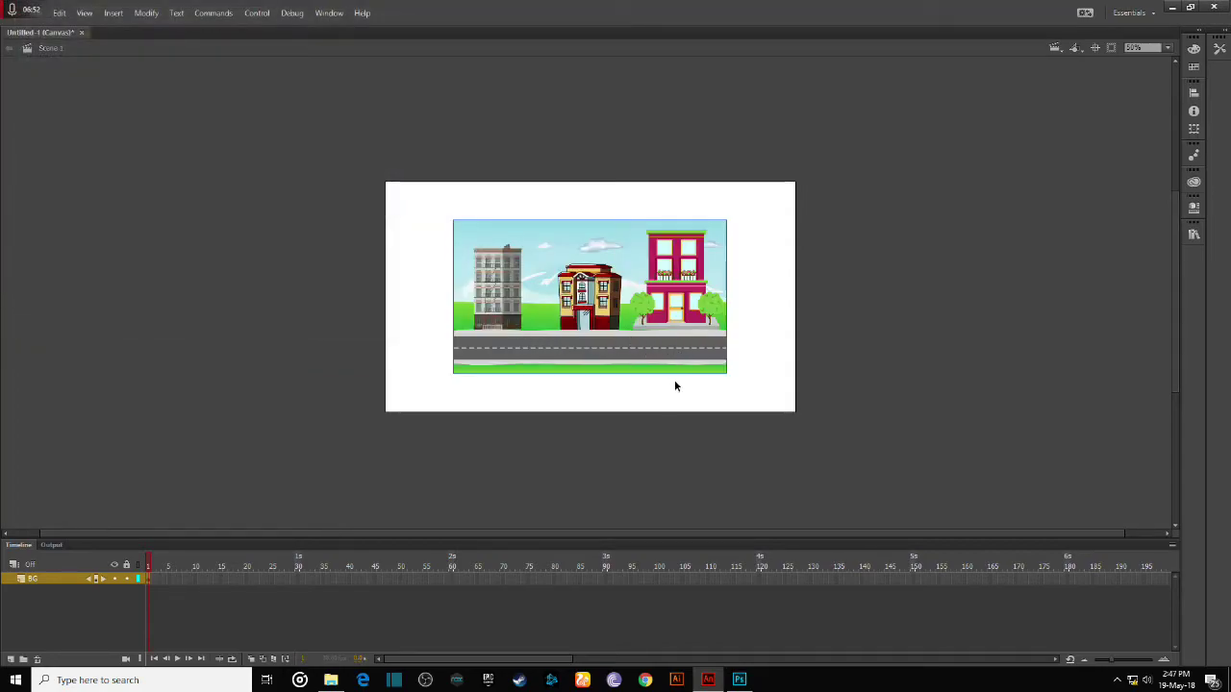
- Scale the street background with Free Transform until it fills the entire stage
left_click(1219, 48)
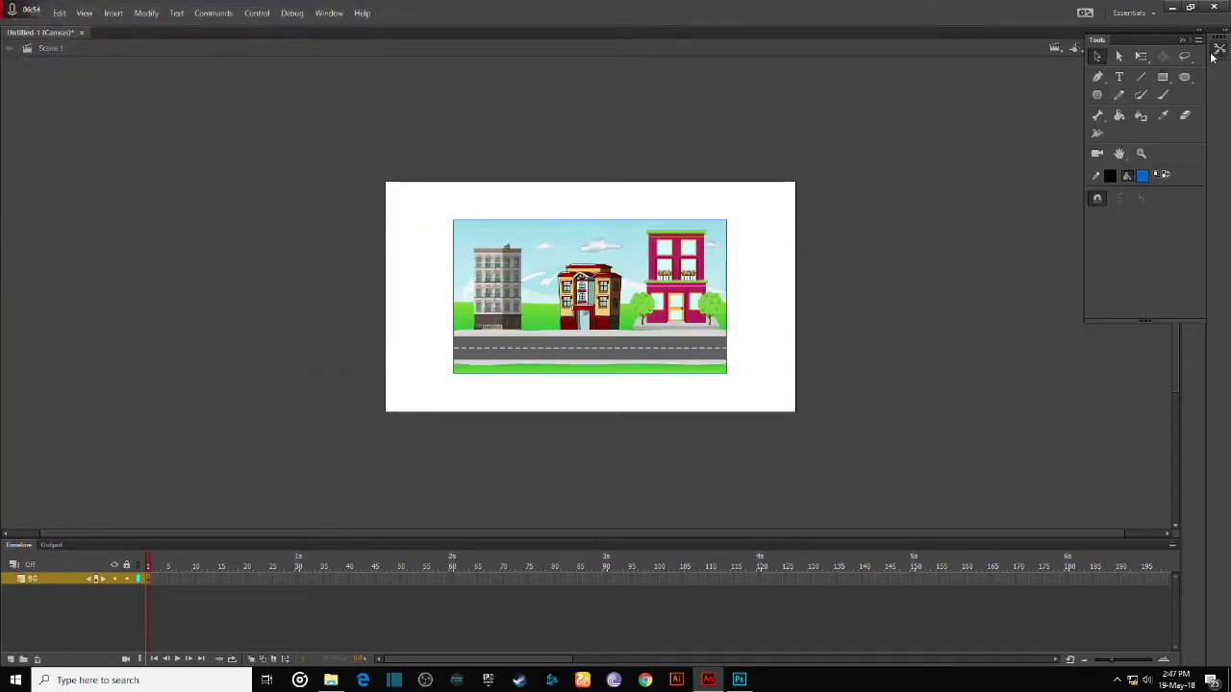
left_click(1141, 57)
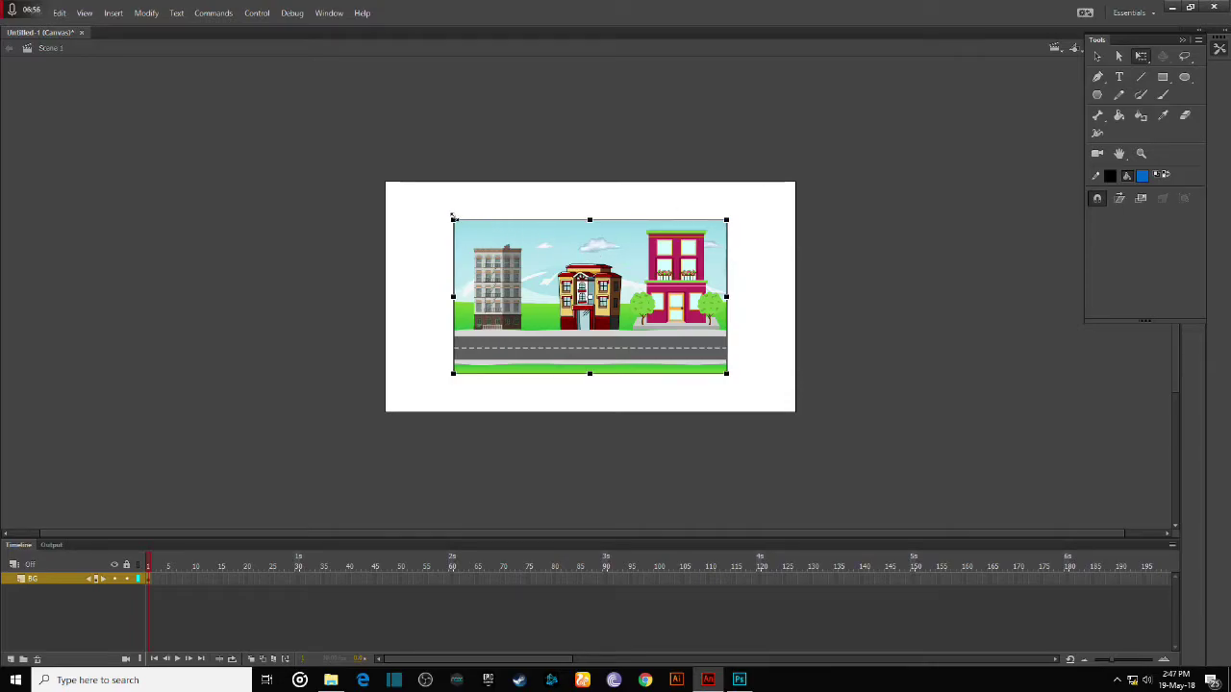
left_click_drag(450, 220, 383, 180)
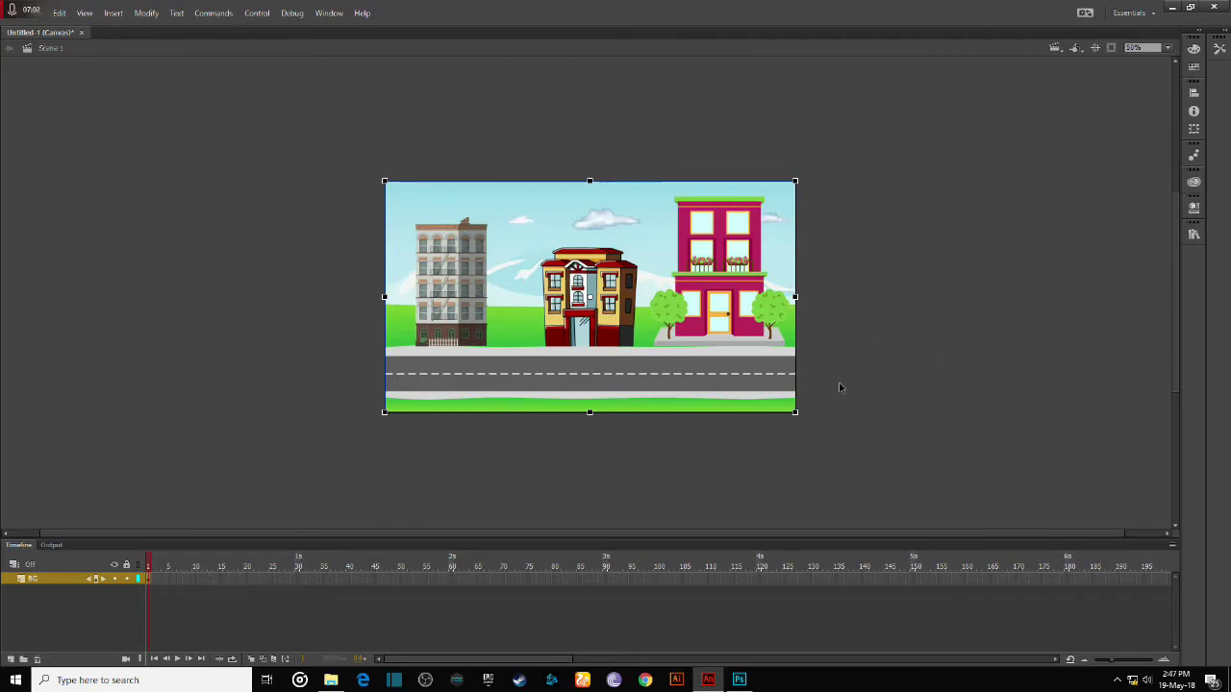
left_click(887, 369)
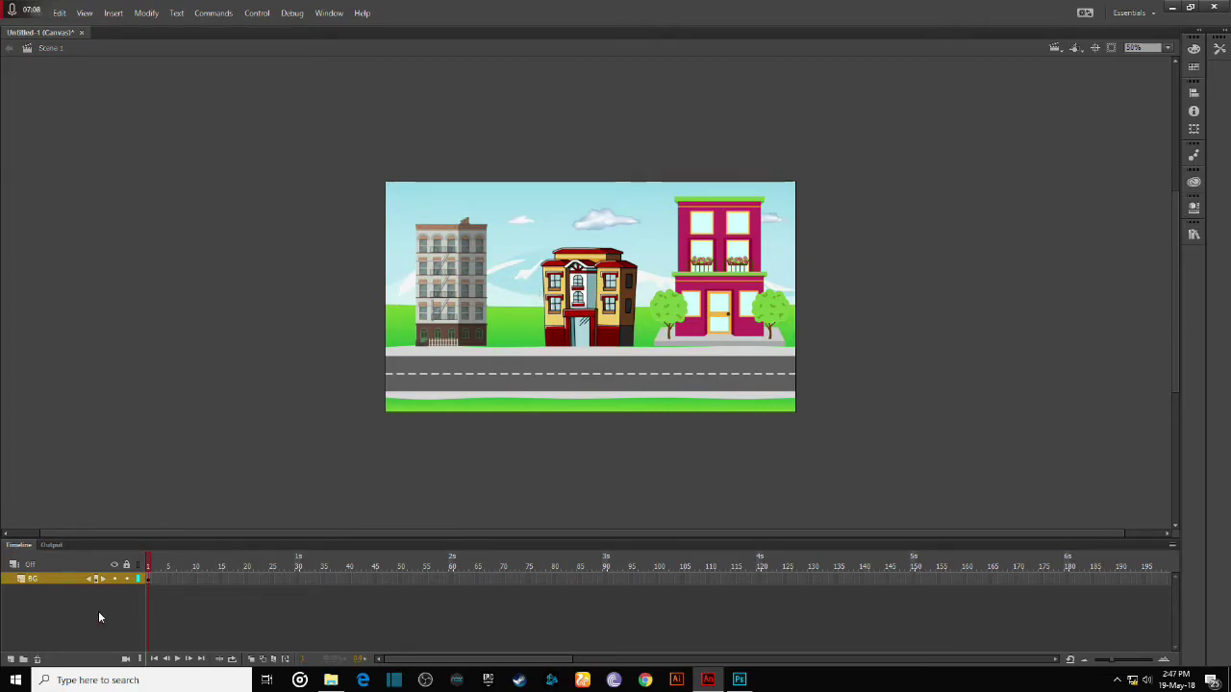
- Add a new layer above BG and name it "car and char"
left_click(9, 659)
double_click(39, 579)
type("ca")
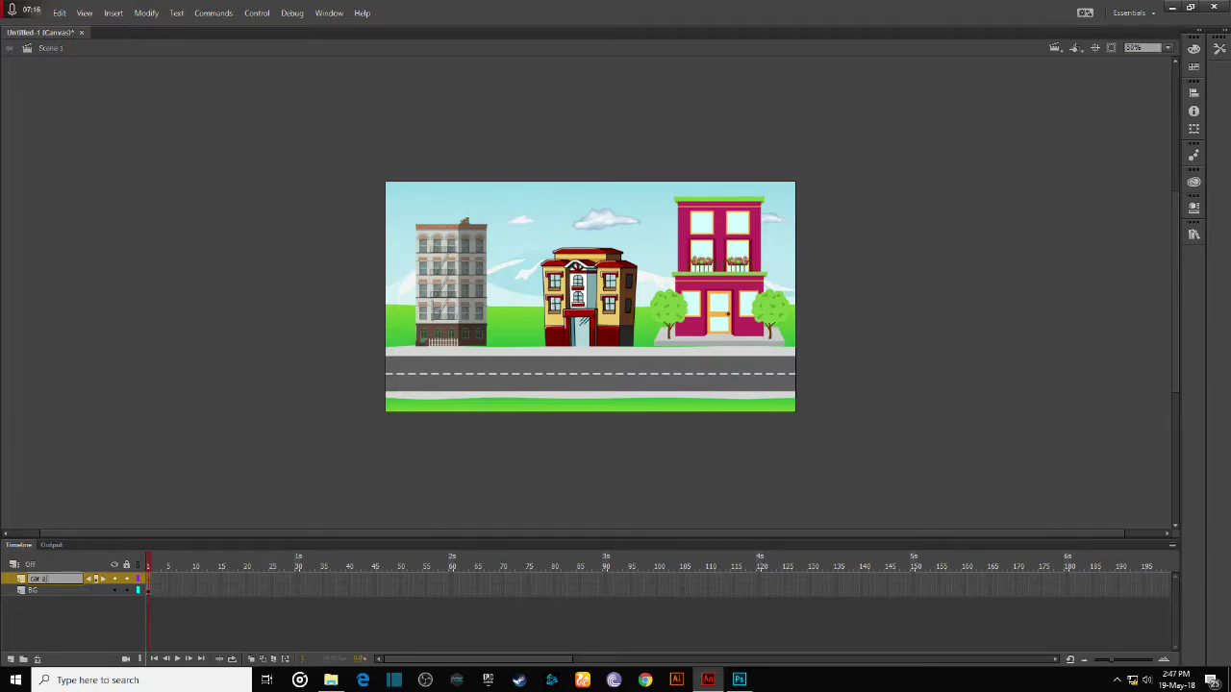
type("r and char")
key("Return")
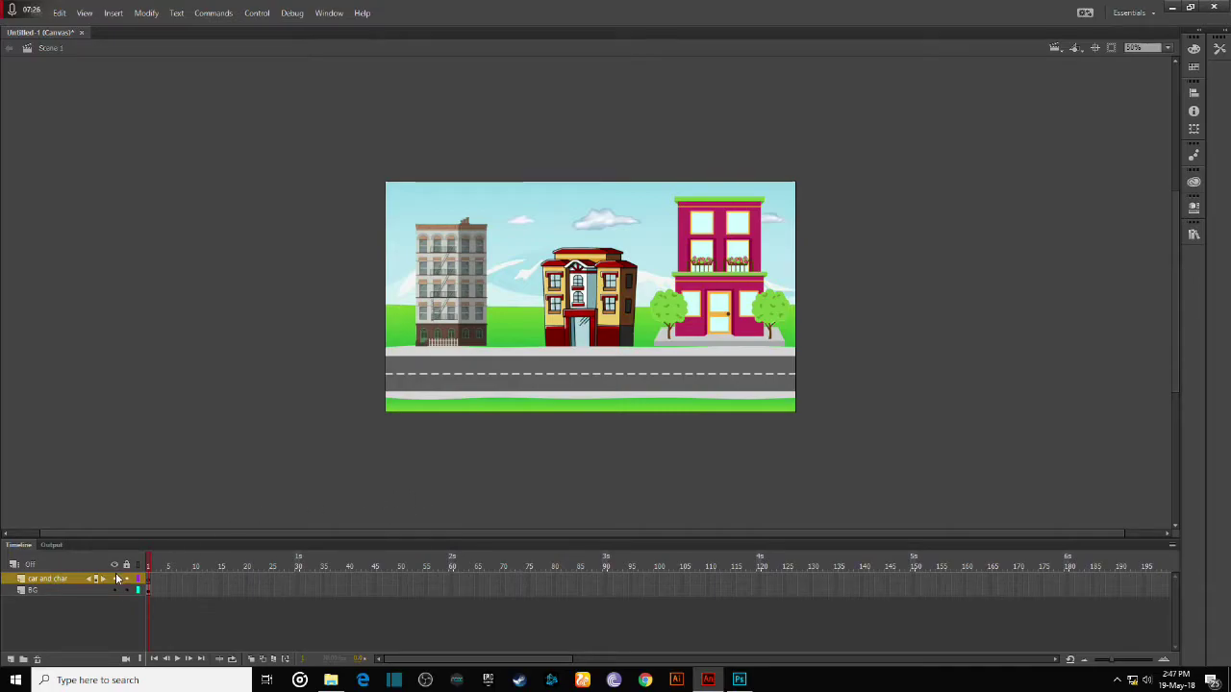
- Import car new.png to the stage on the "car and char" layer, and delete the placed image
left_click(41, 18)
mouse_move(176, 217)
left_click(233, 211)
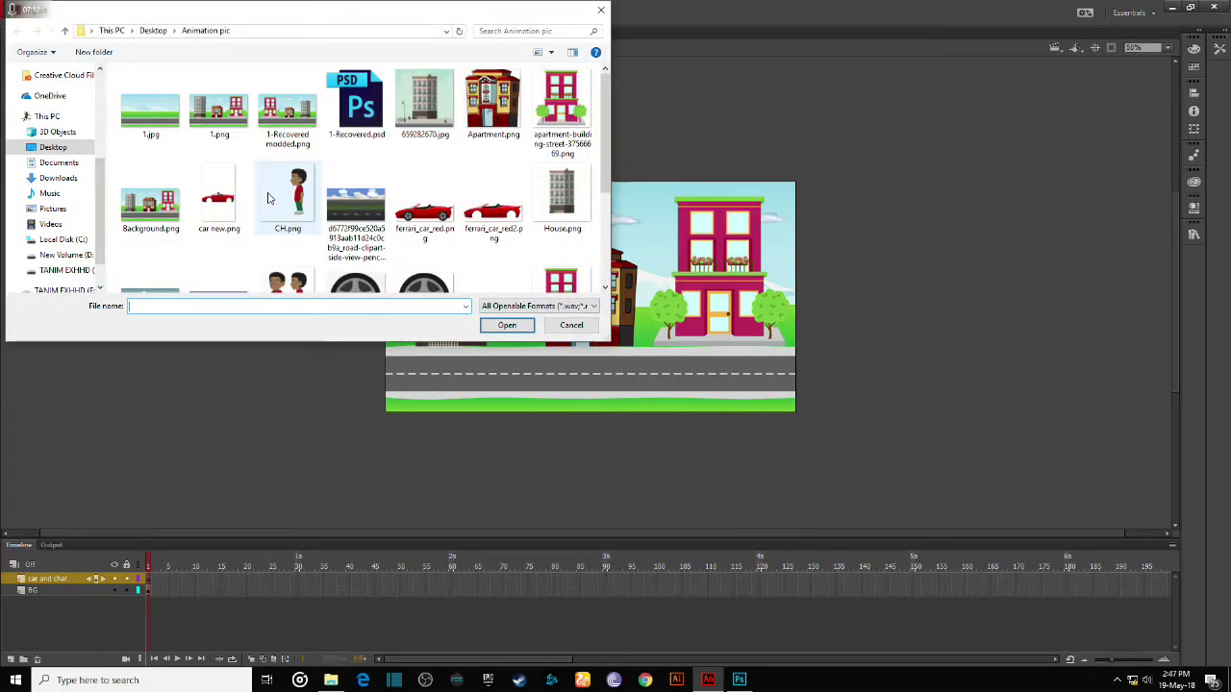
left_click(218, 199)
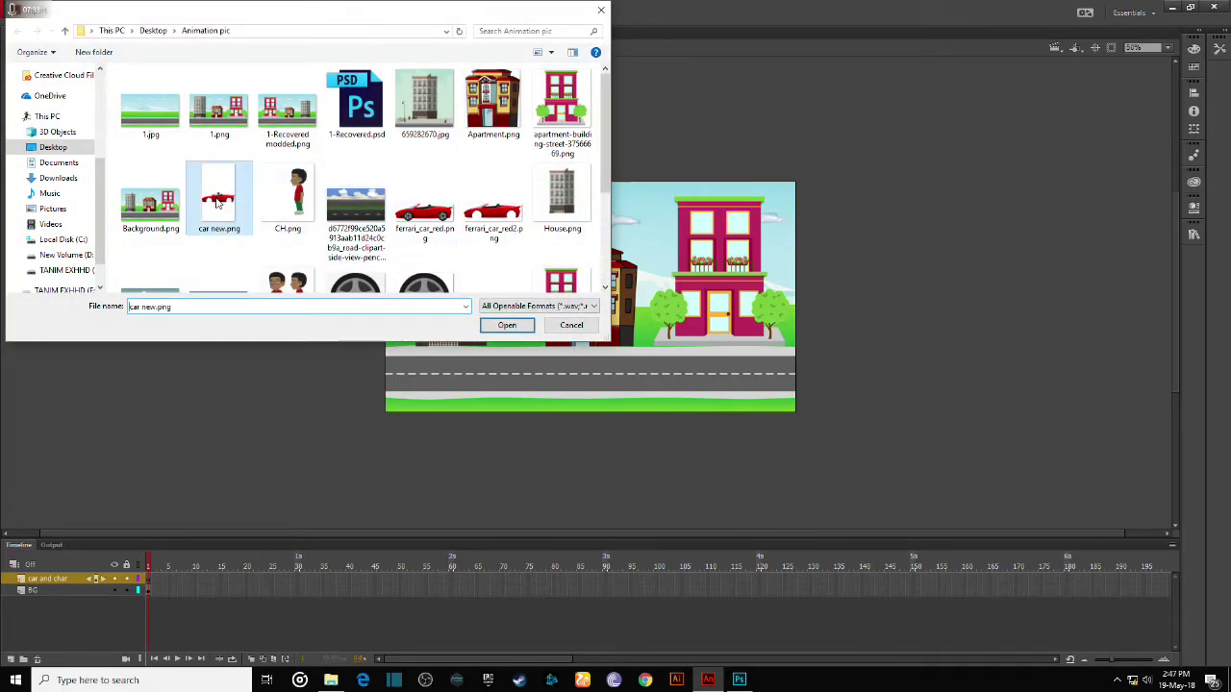
left_click(507, 326)
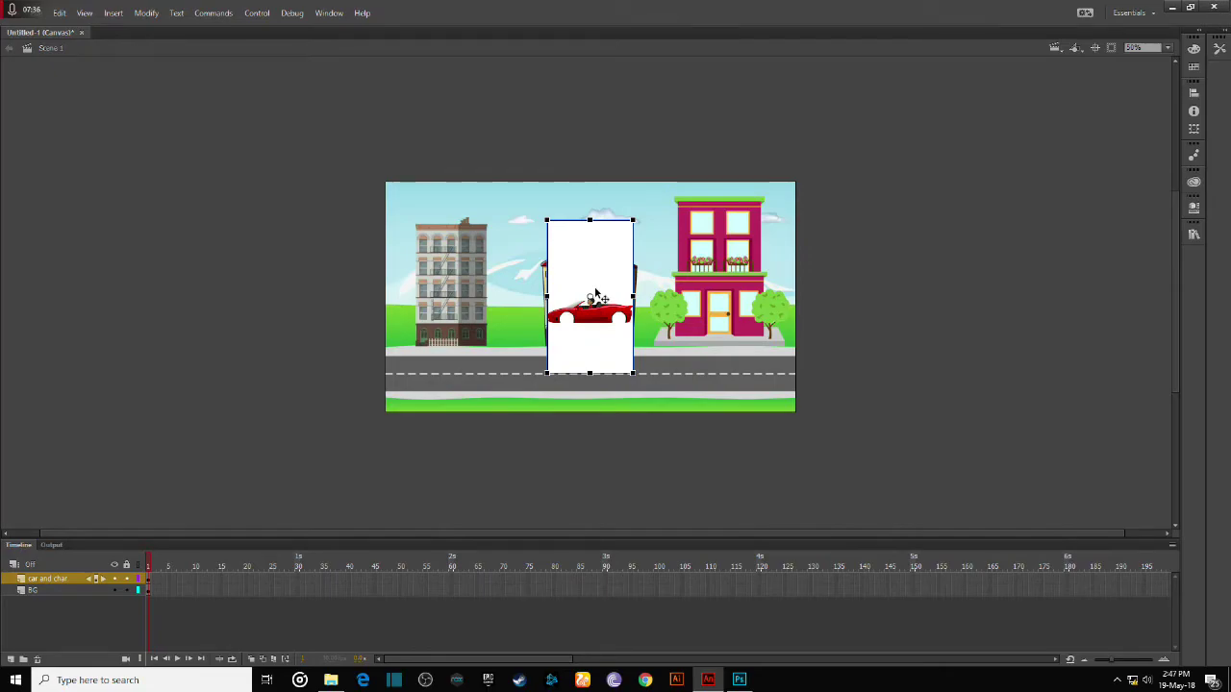
key("Delete")
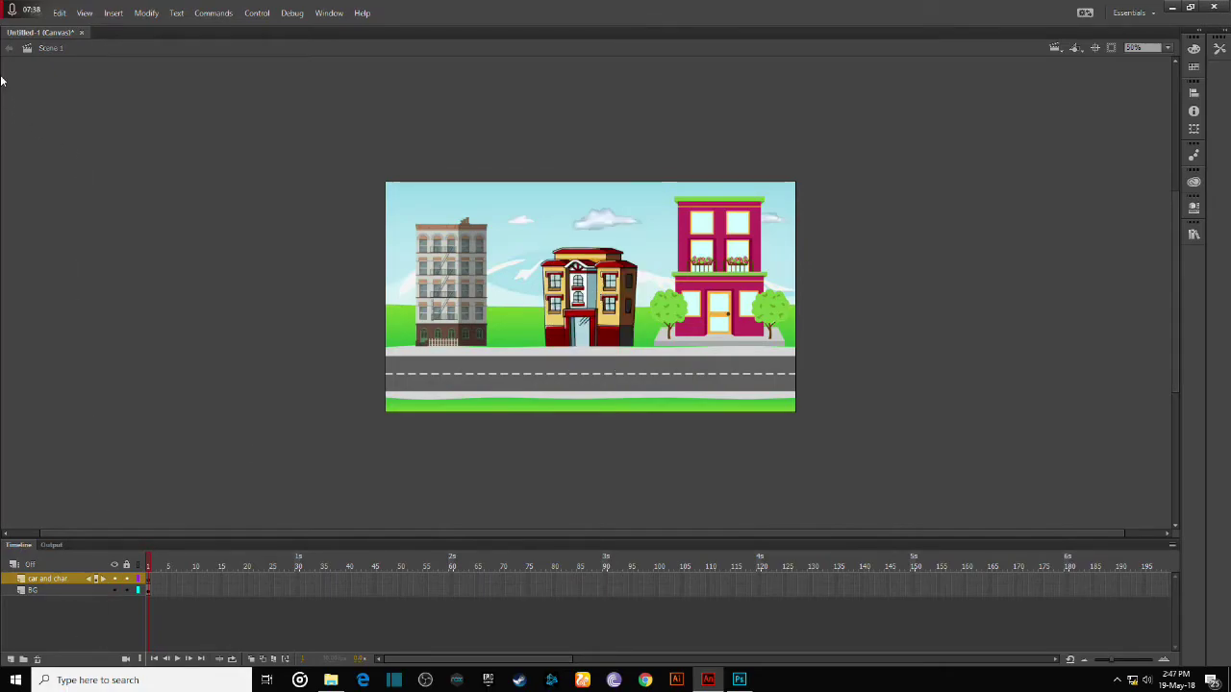
- Import Untitled-1.png from the Animation pic folder to the stage on the "car and char" layer
left_click(38, 13)
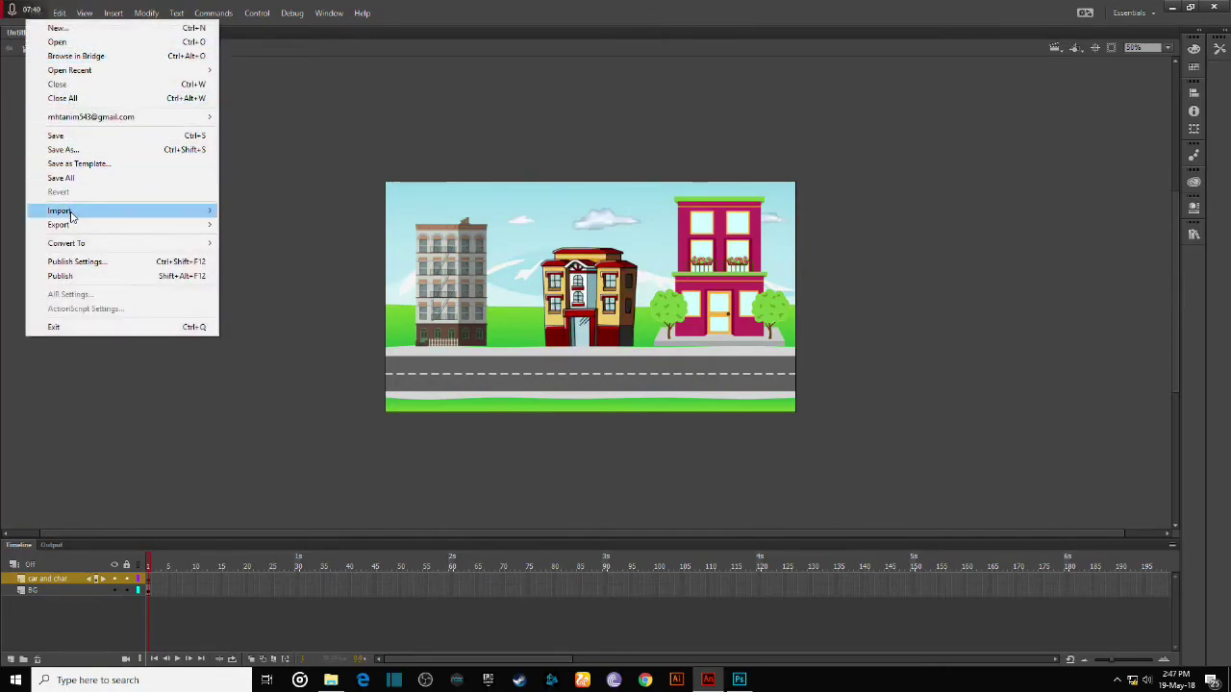
mouse_move(115, 213)
left_click(289, 210)
scroll(381, 281, "down", 2)
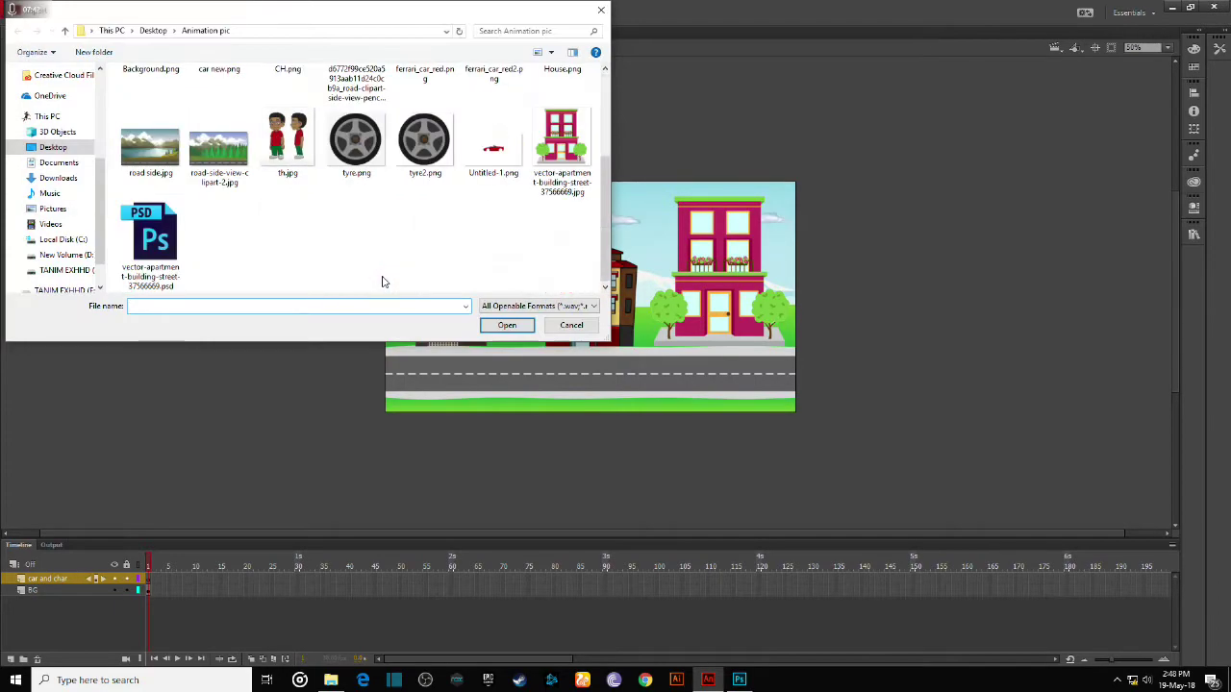
left_click(493, 145)
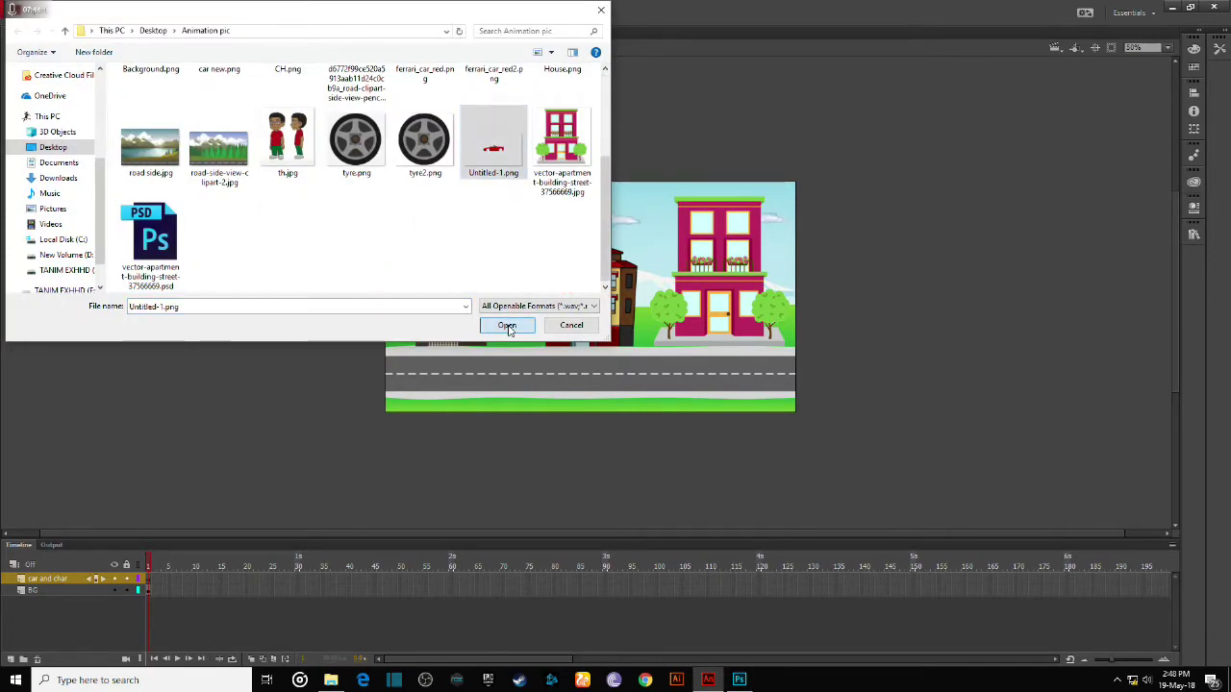
left_click(507, 326)
- Scale down the imported car with Free Transform and place it on the road in front of the pink house
left_click_drag(983, 475, 580, 395)
left_click_drag(1087, 119, 684, 344)
double_click(622, 381)
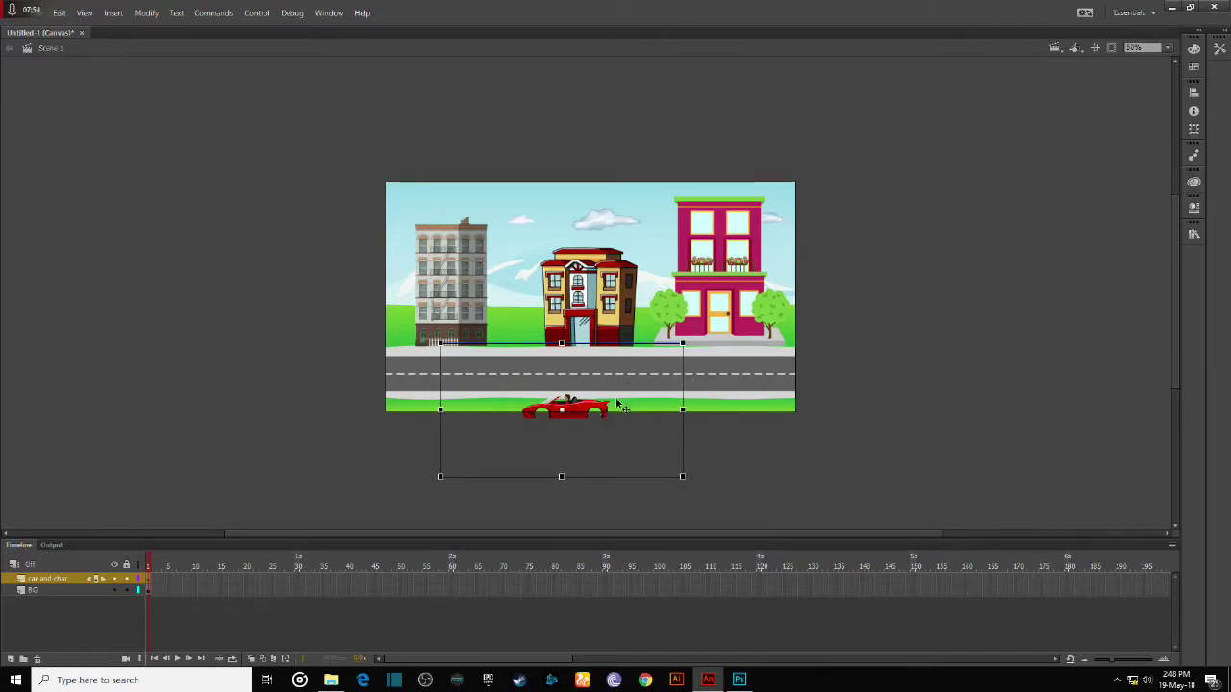
left_click_drag(590, 407, 735, 364)
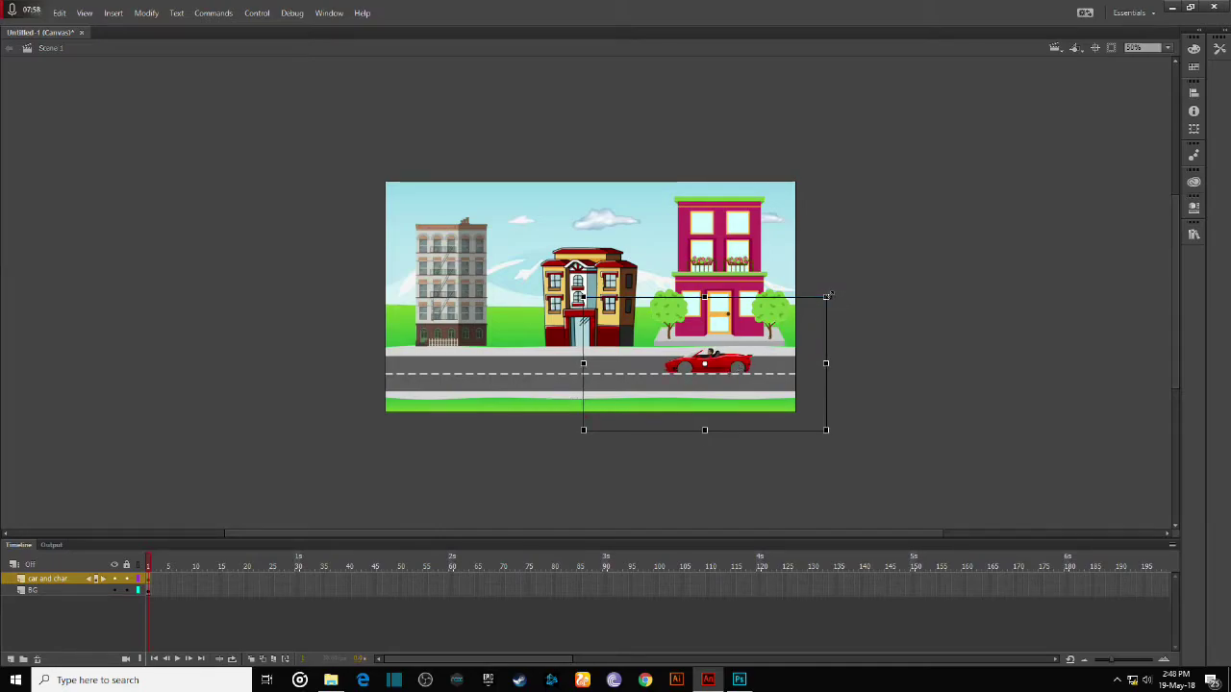
mouse_move(833, 293)
left_mouse_down()
mouse_move(863, 275)
mouse_move(851, 283)
left_mouse_up()
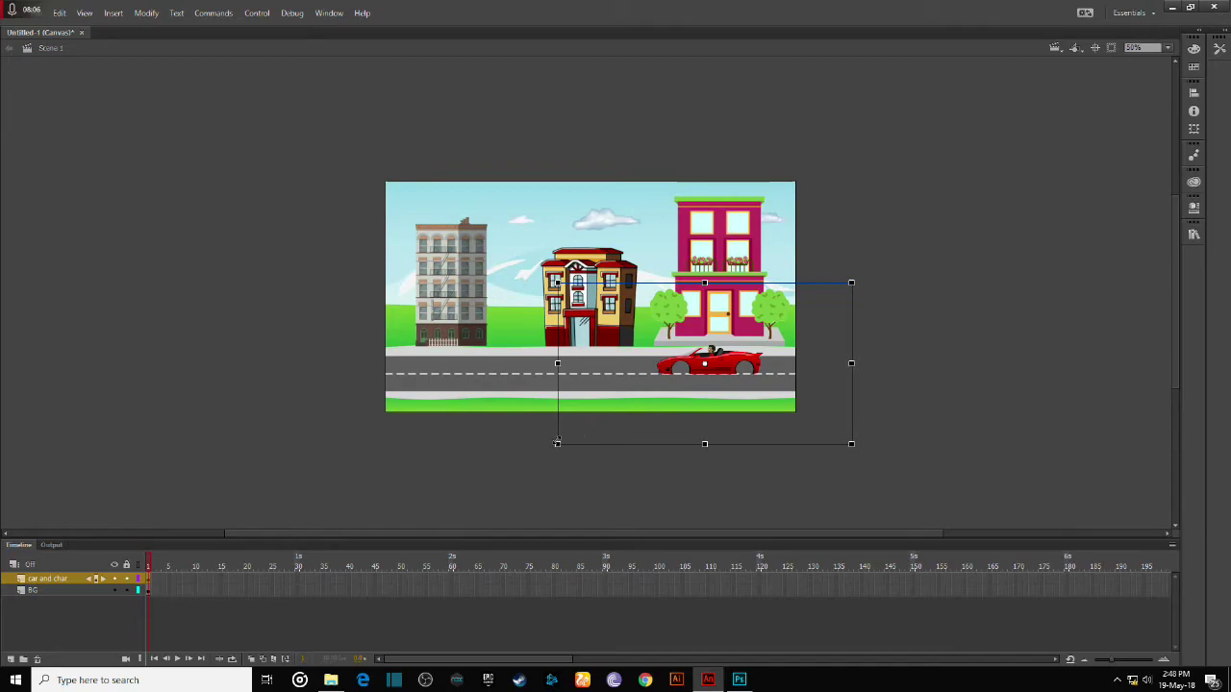
left_click_drag(559, 363, 581, 362)
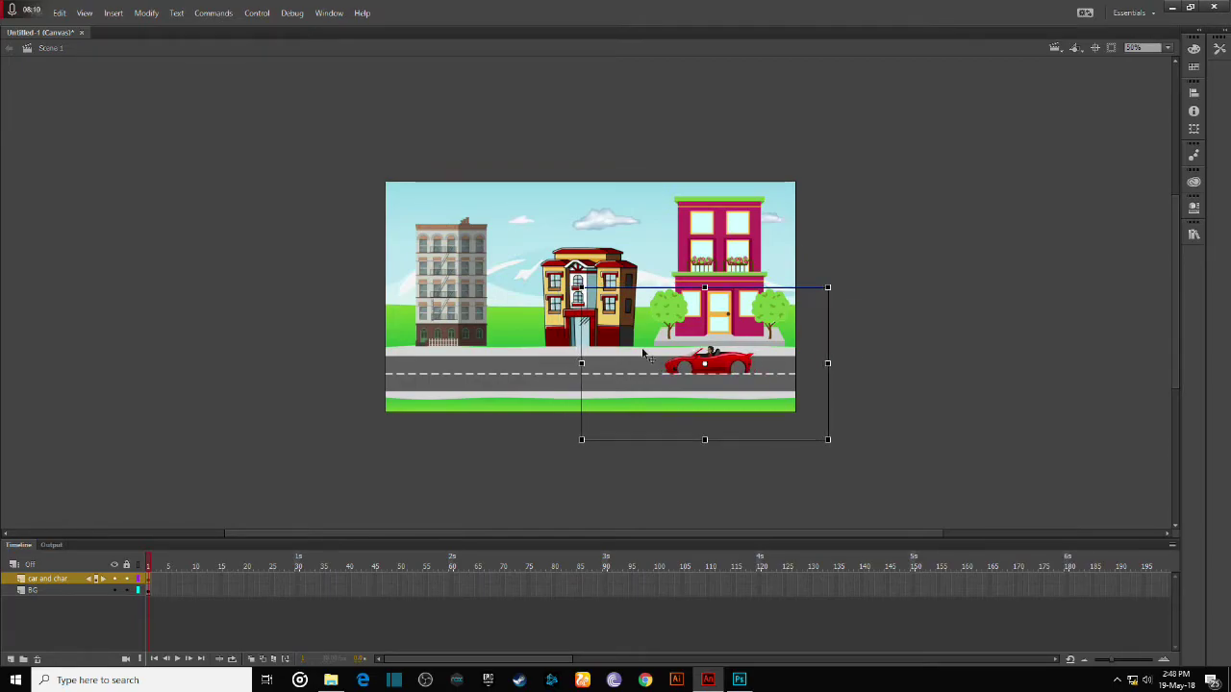
left_click_drag(706, 287, 825, 285)
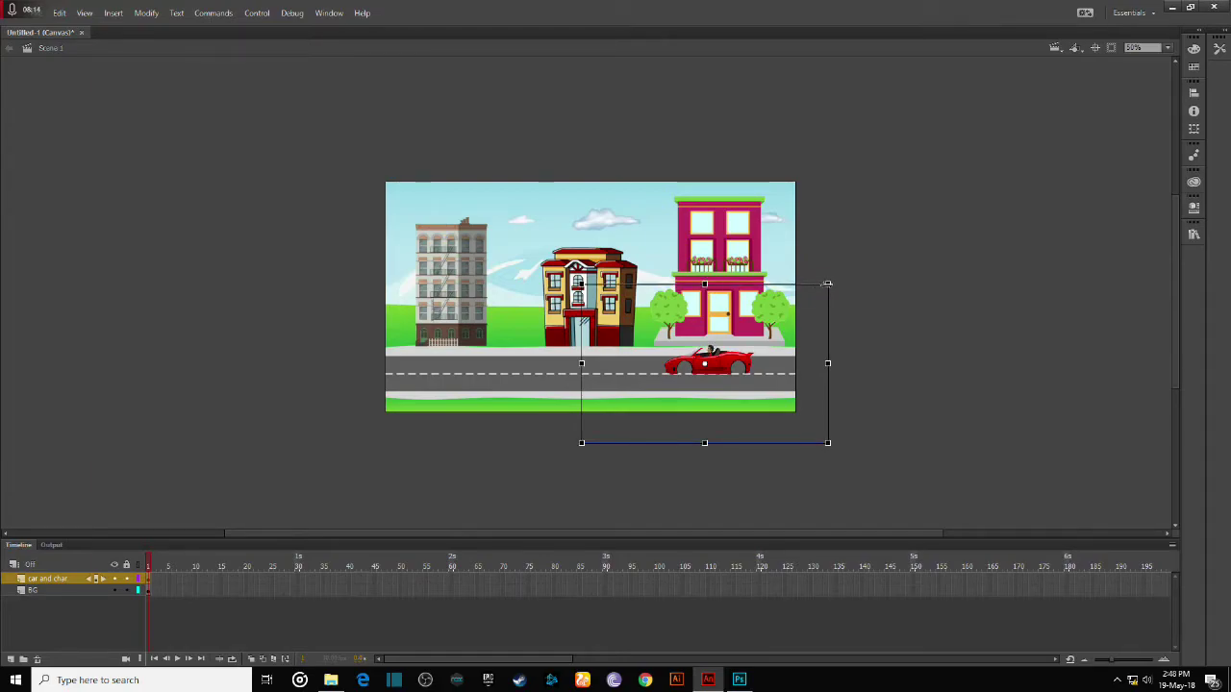
left_click_drag(828, 364, 834, 364)
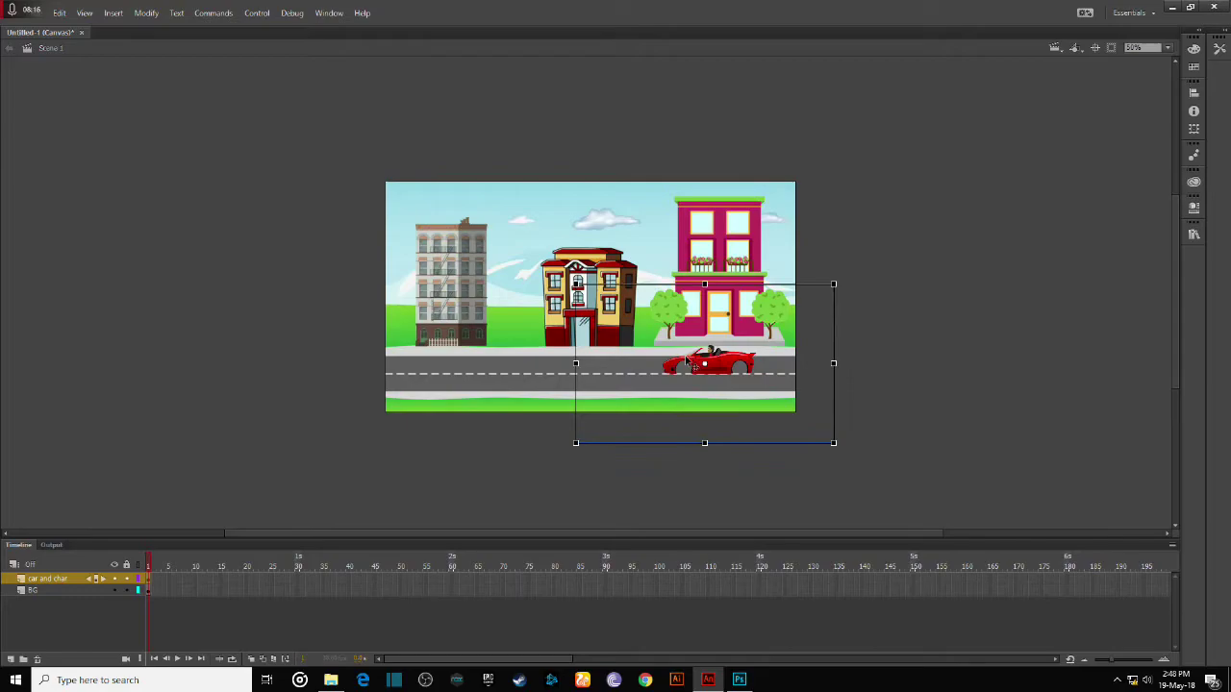
left_click_drag(719, 365, 730, 359)
left_click(947, 363)
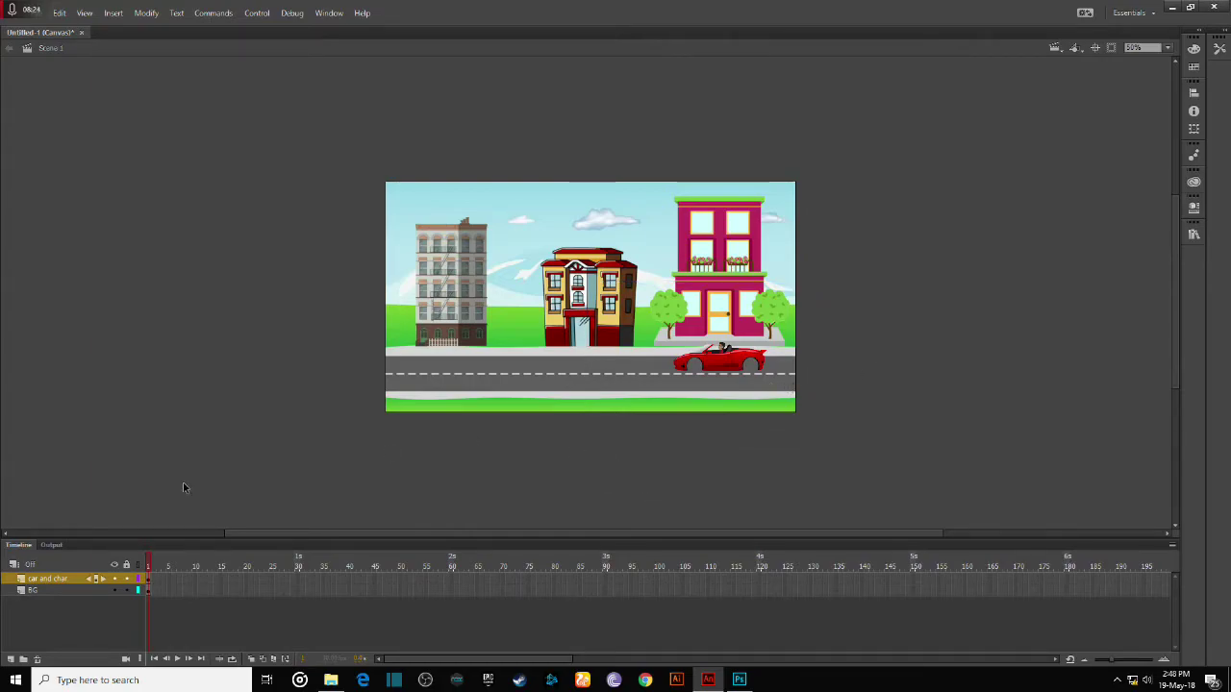
- Add a new layer above "car and char" and name it "ft"
left_click(10, 659)
double_click(38, 578)
type("fr")
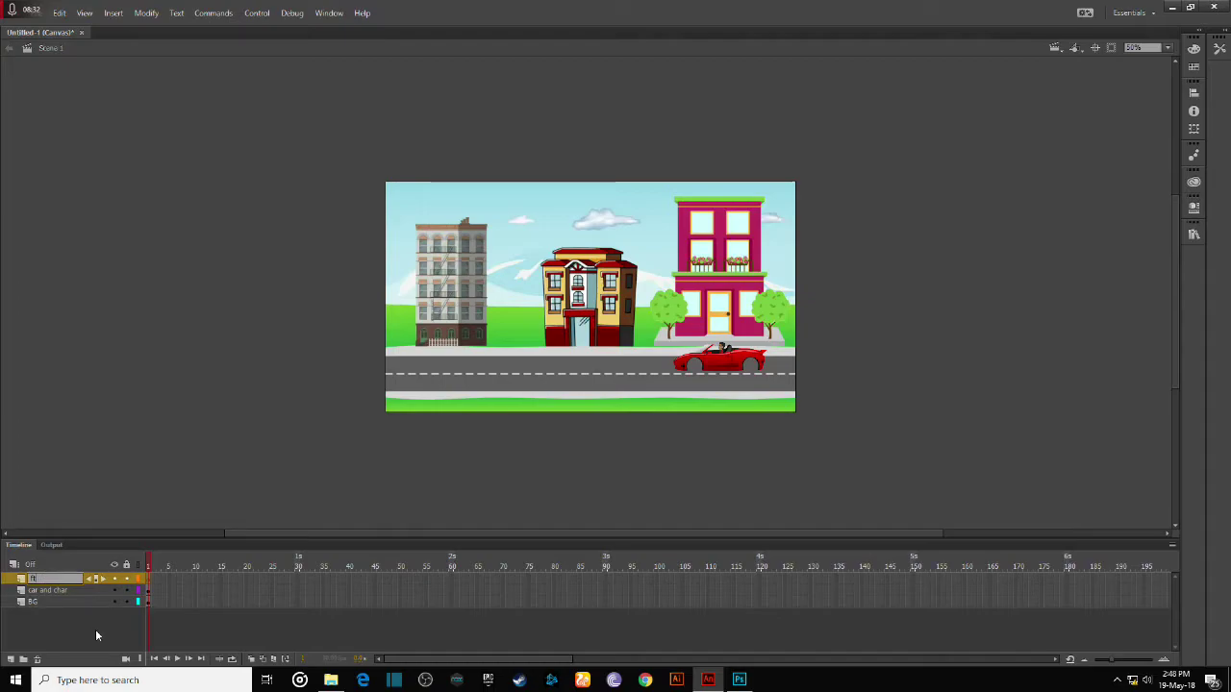
key("Return")
- Import tyre.png to the stage on the "ft" layer, and delete the placed image
left_click(36, 13)
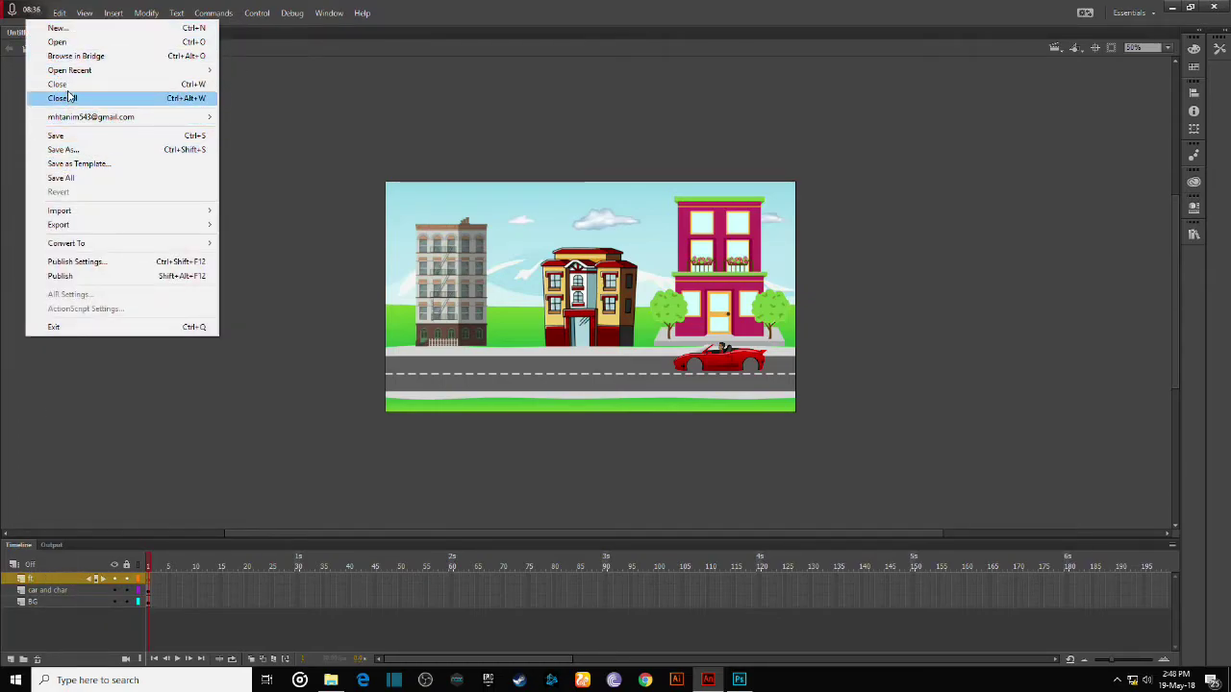
mouse_move(74, 209)
left_click(240, 211)
scroll(332, 236, "down", 1)
left_click(425, 231)
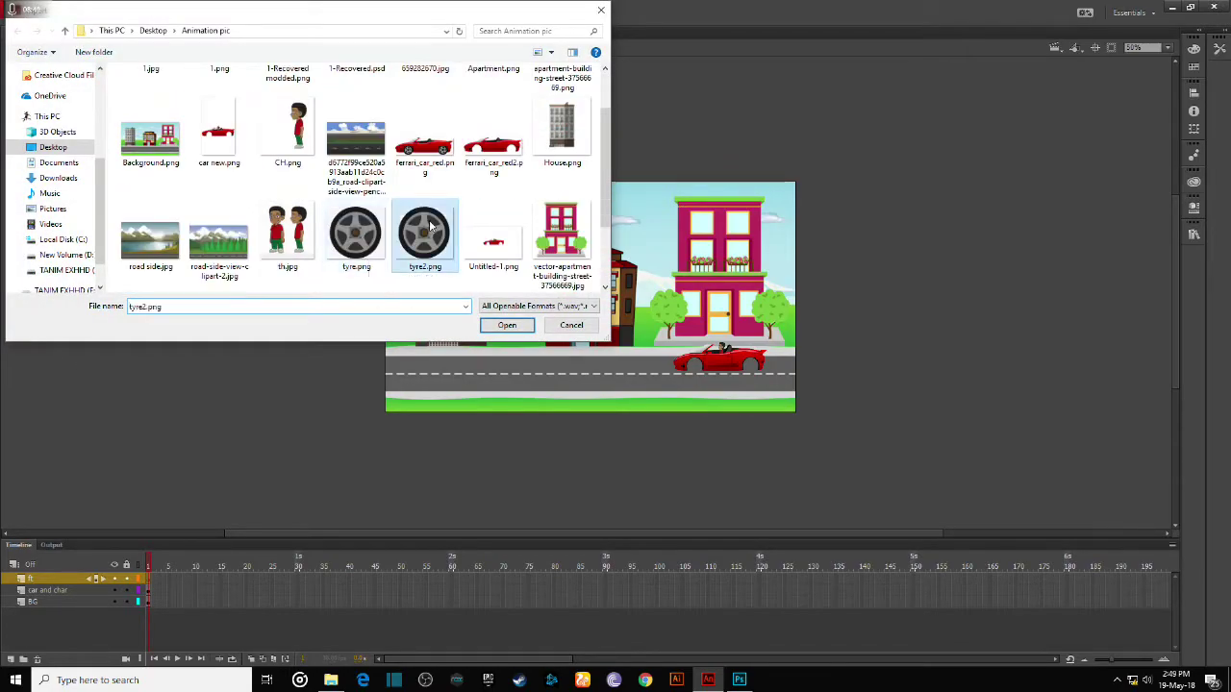
double_click(371, 243)
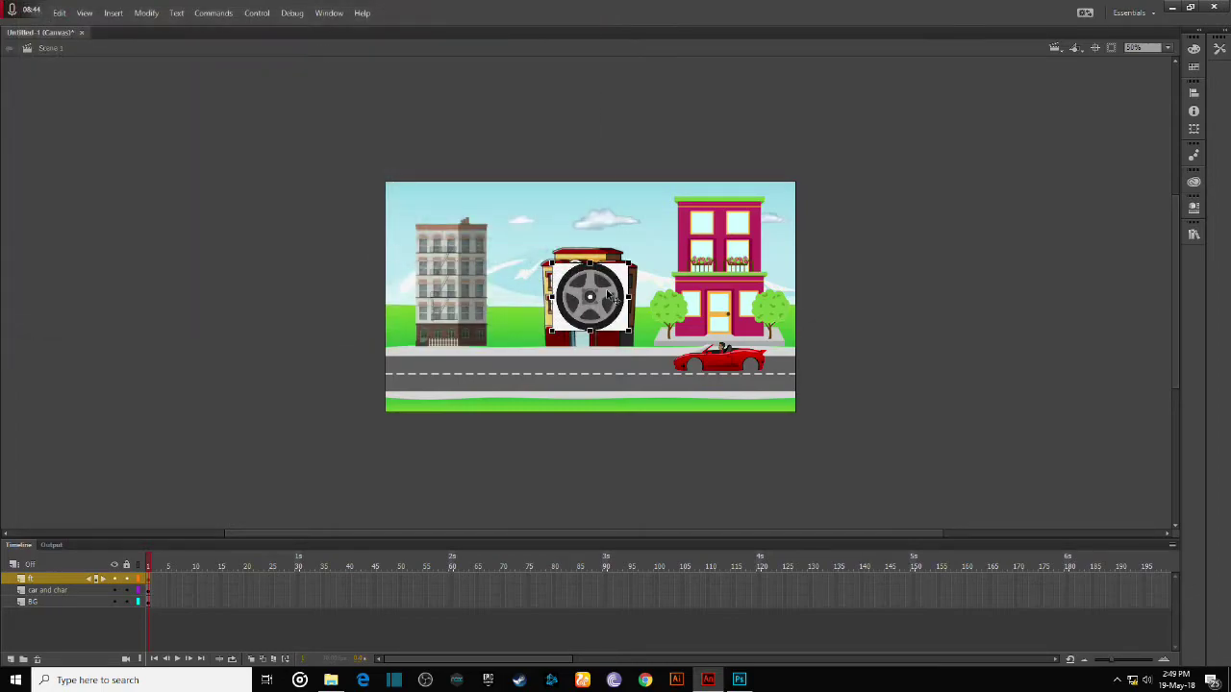
left_click_drag(596, 294, 596, 331)
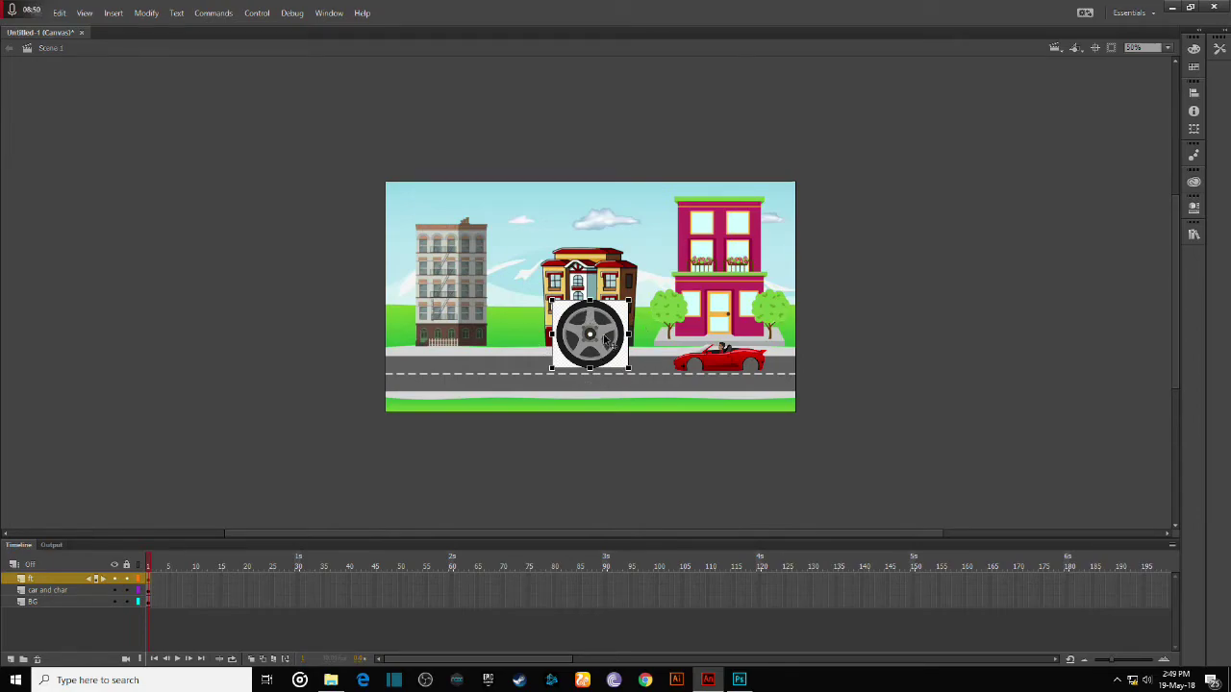
key("Delete")
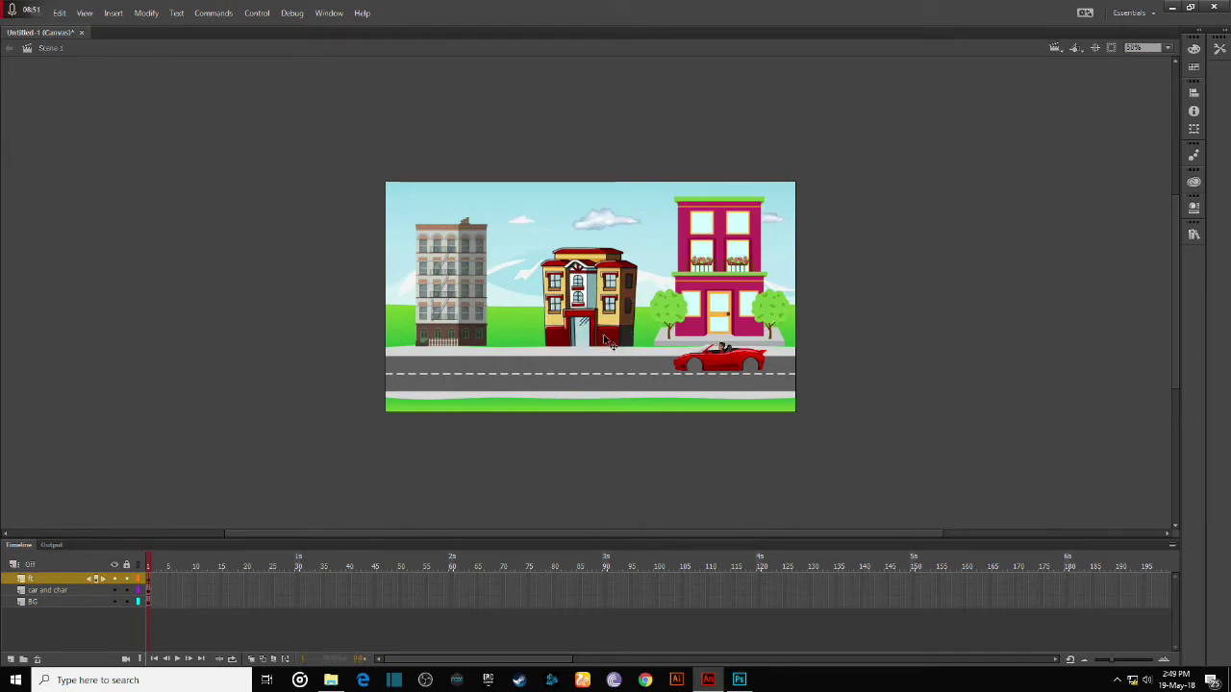
- Import tyre2.png to the stage on the "ft" layer, and place it reduced in size near the car's front wheel arch
left_click(37, 11)
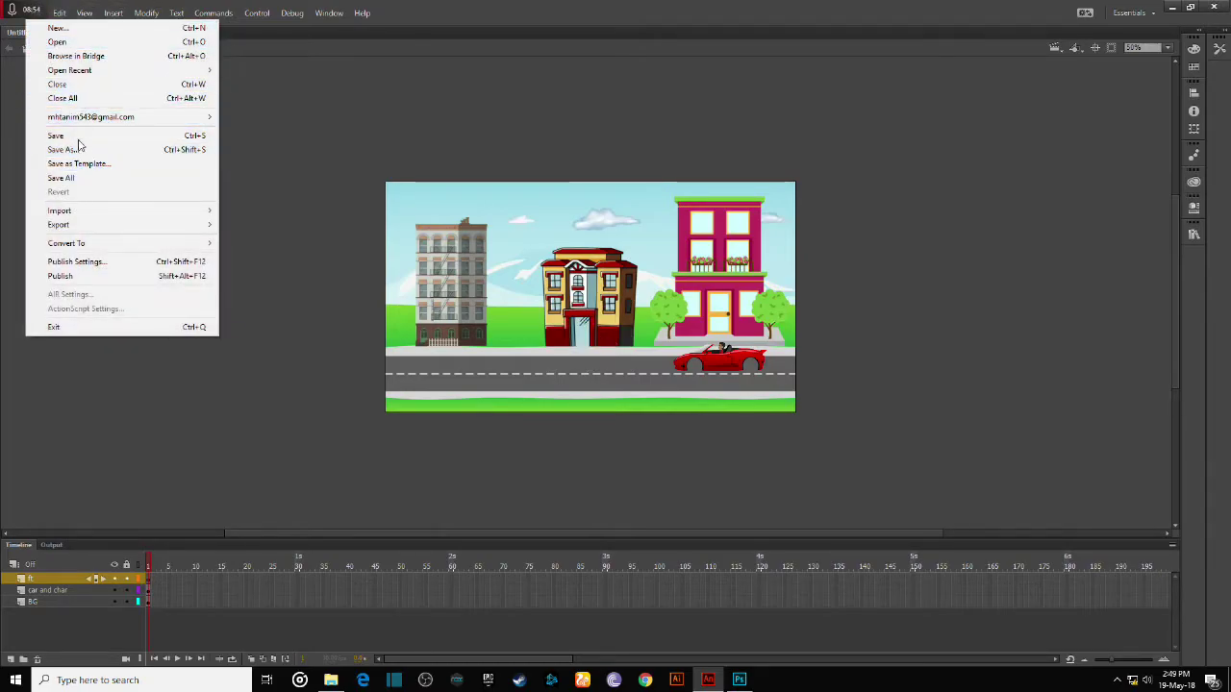
mouse_move(204, 212)
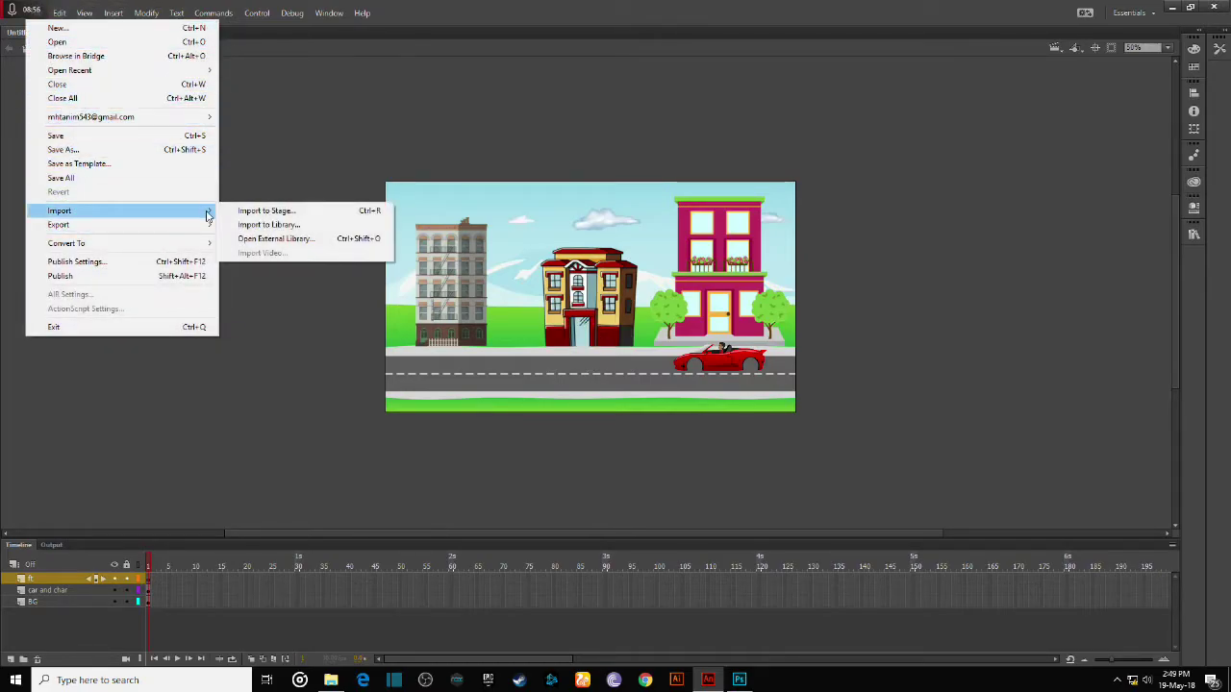
left_click(274, 211)
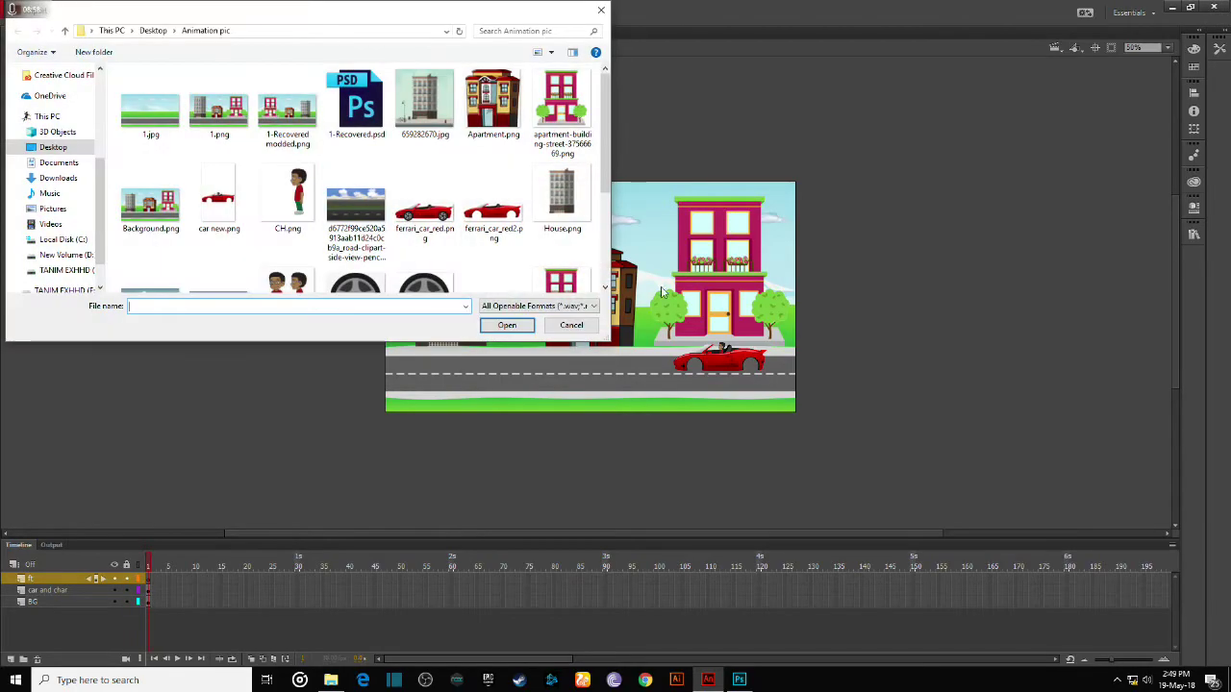
scroll(406, 239, "down", 1)
left_click(423, 139)
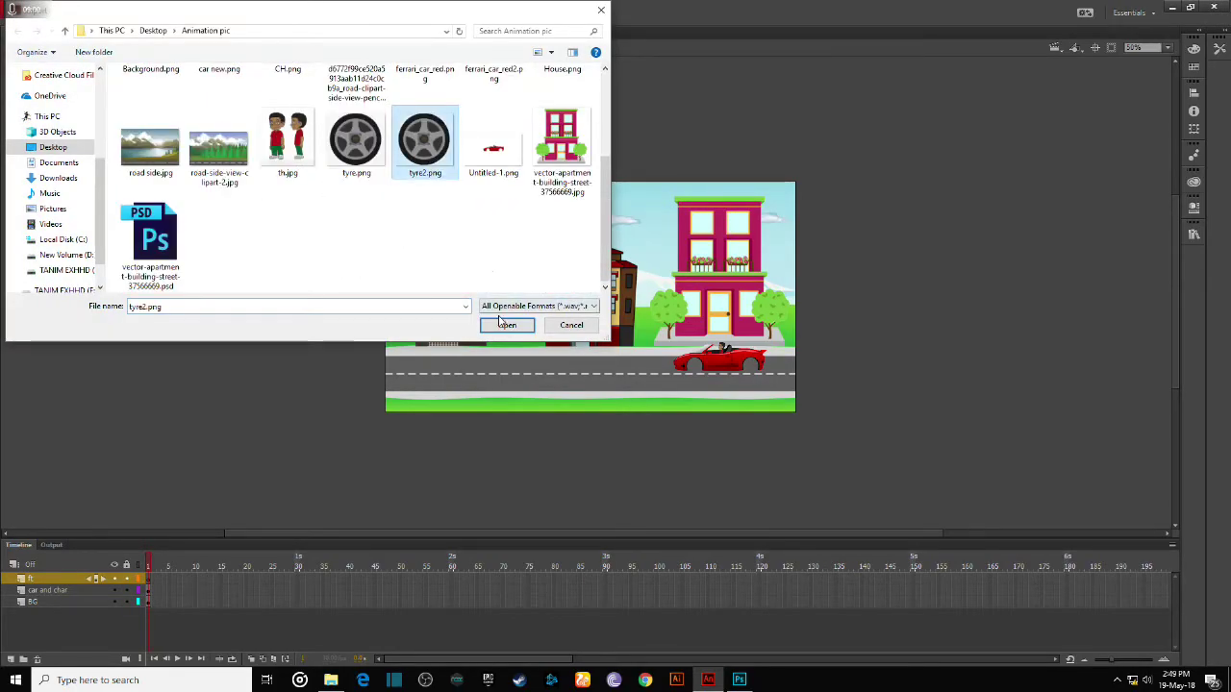
left_click(504, 327)
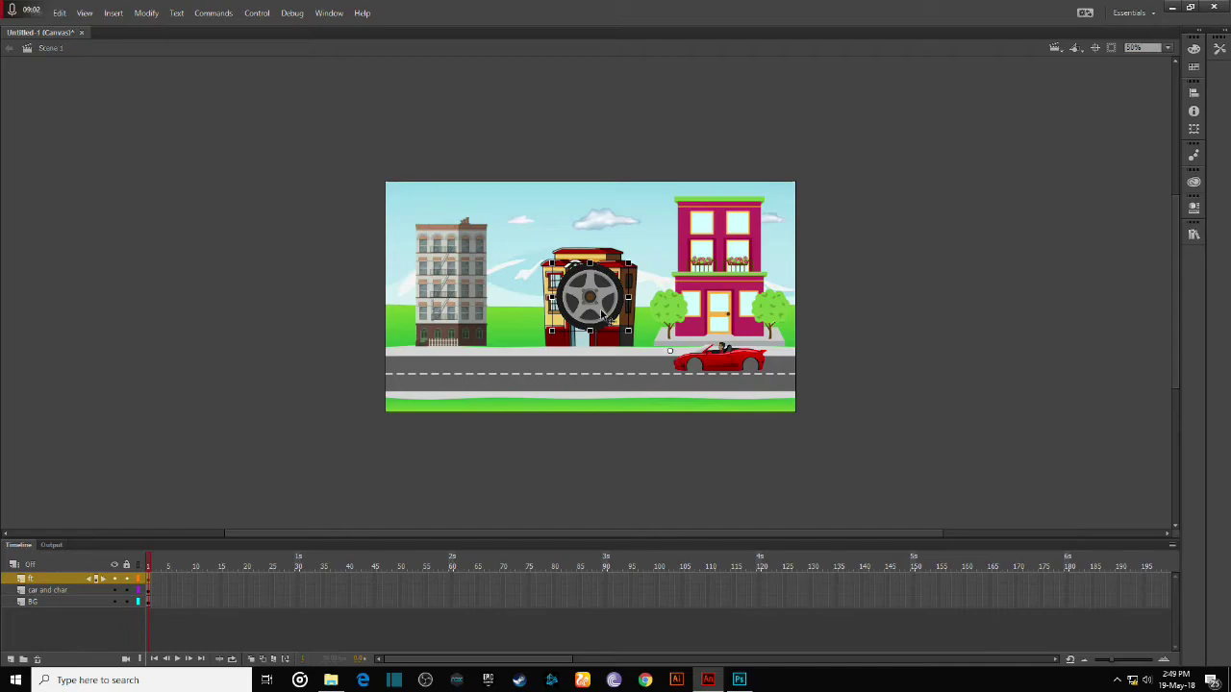
left_click_drag(596, 287, 699, 365)
left_click_drag(732, 407, 712, 390)
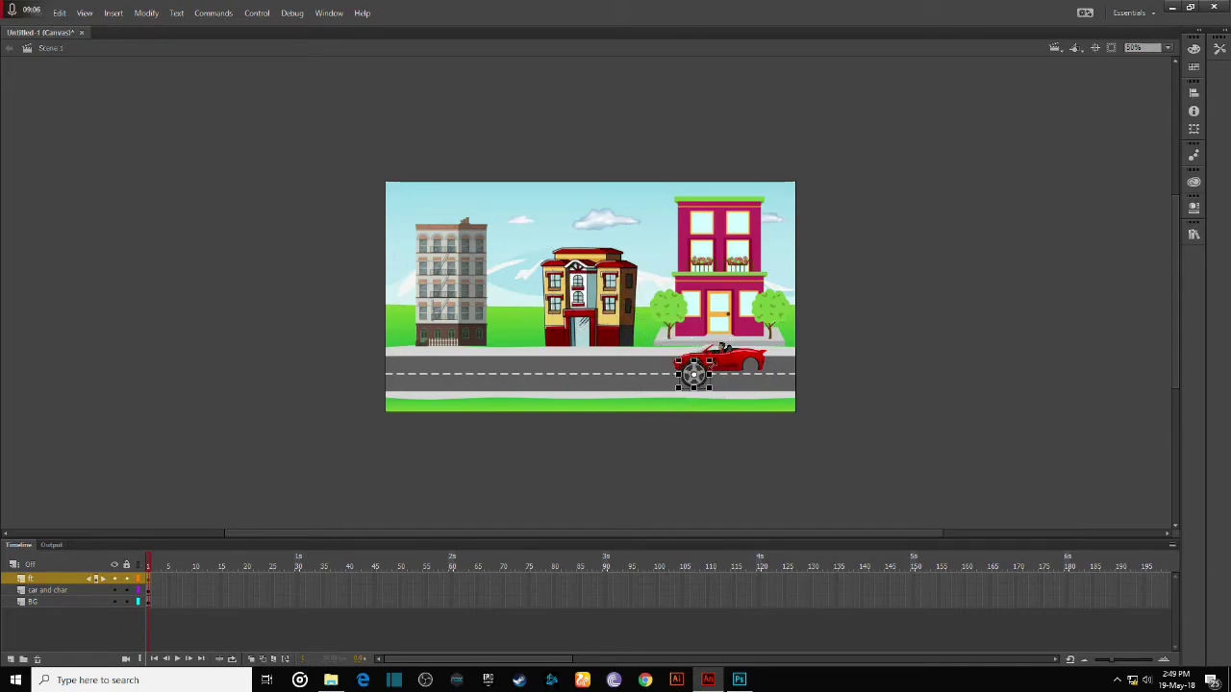
- Shrink the tyre with Free Transform and fit it into the car's front wheel arch
left_click(660, 355)
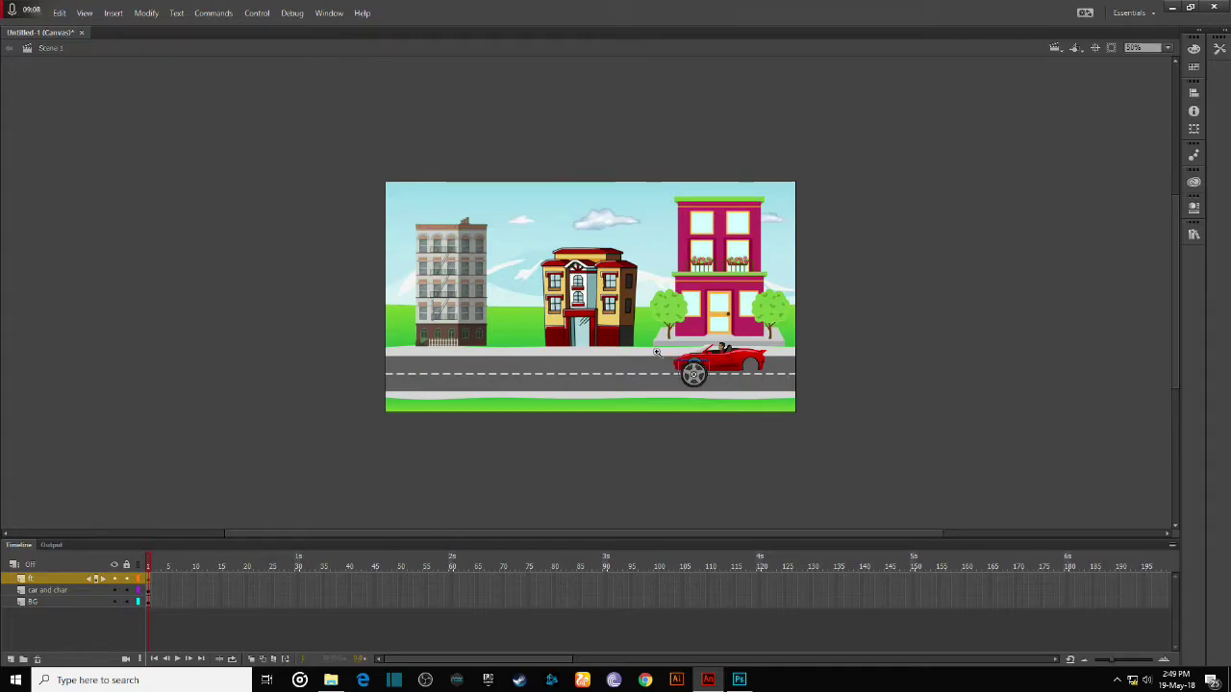
left_click(712, 354)
left_click(596, 303)
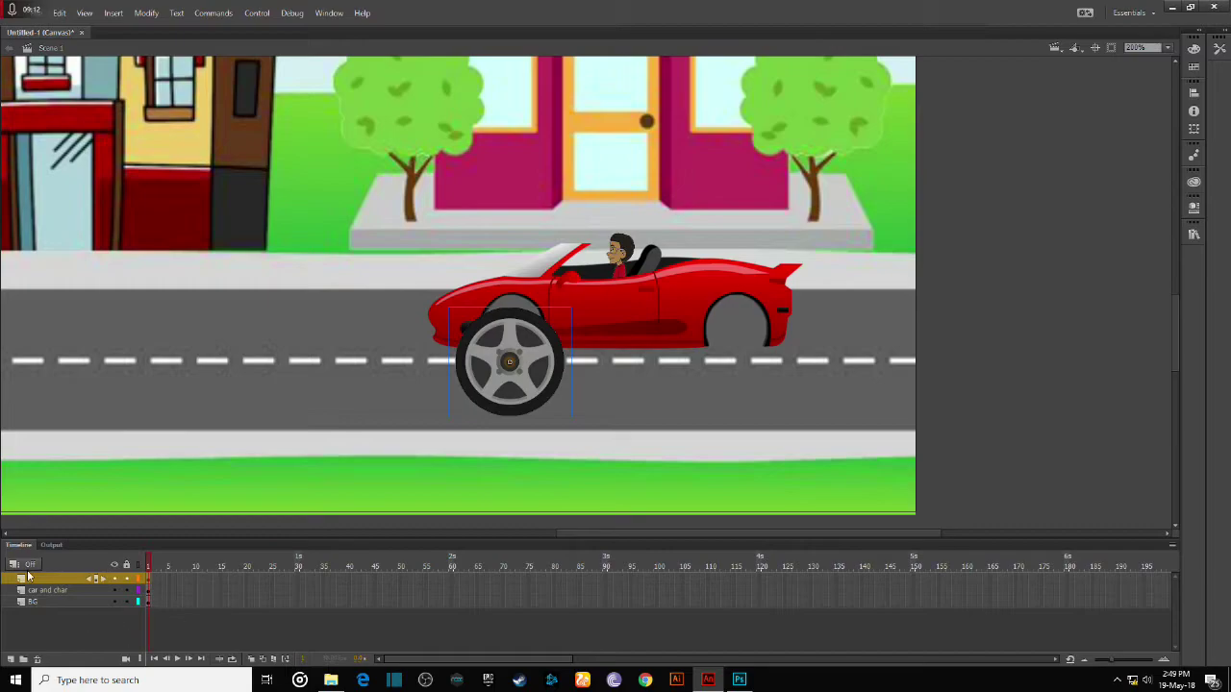
left_click(526, 344)
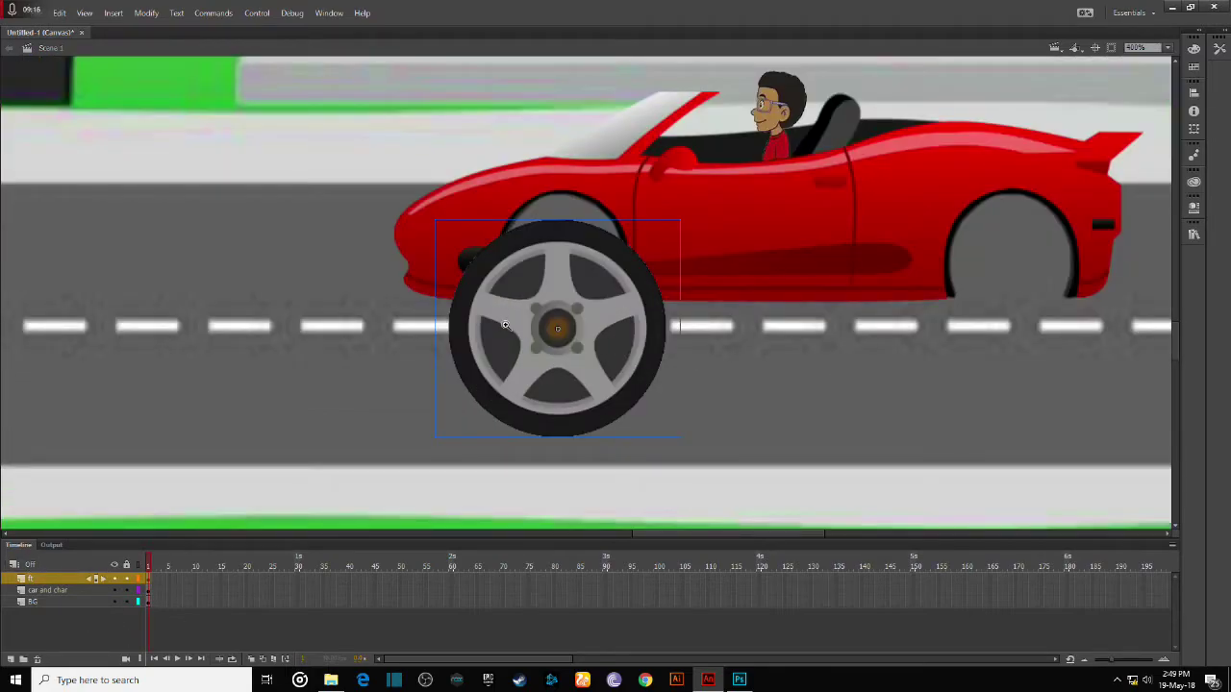
left_click(511, 327, "alt")
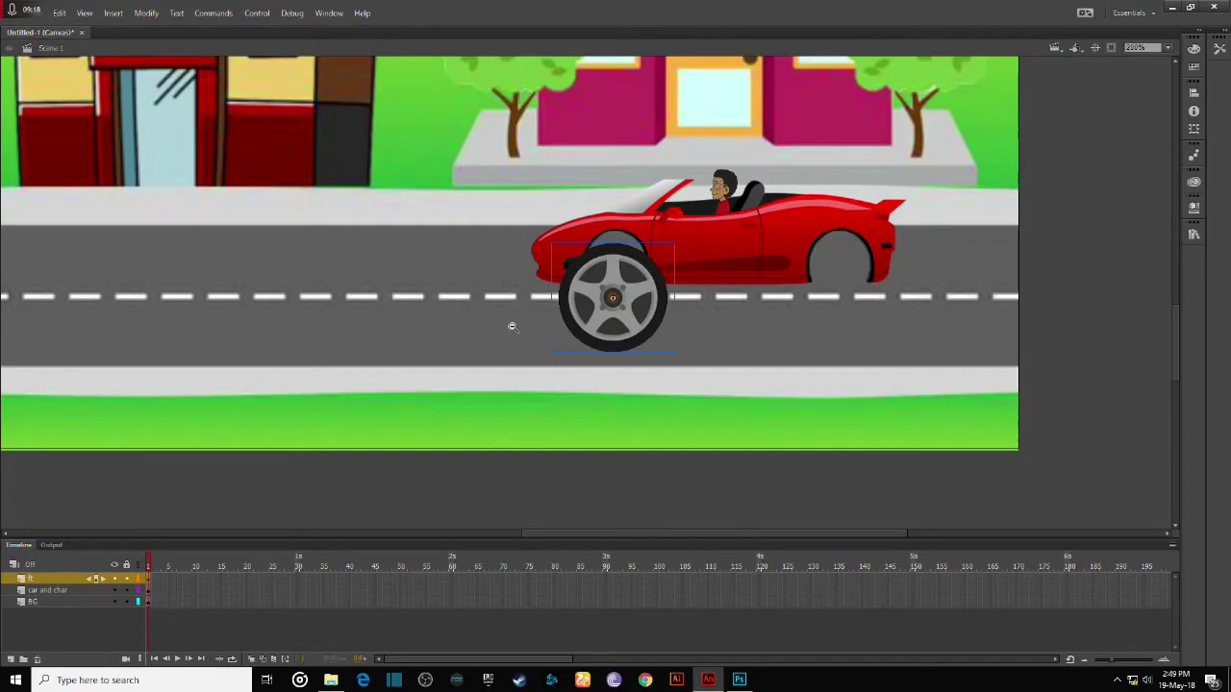
left_click(1219, 50)
left_click(1098, 56)
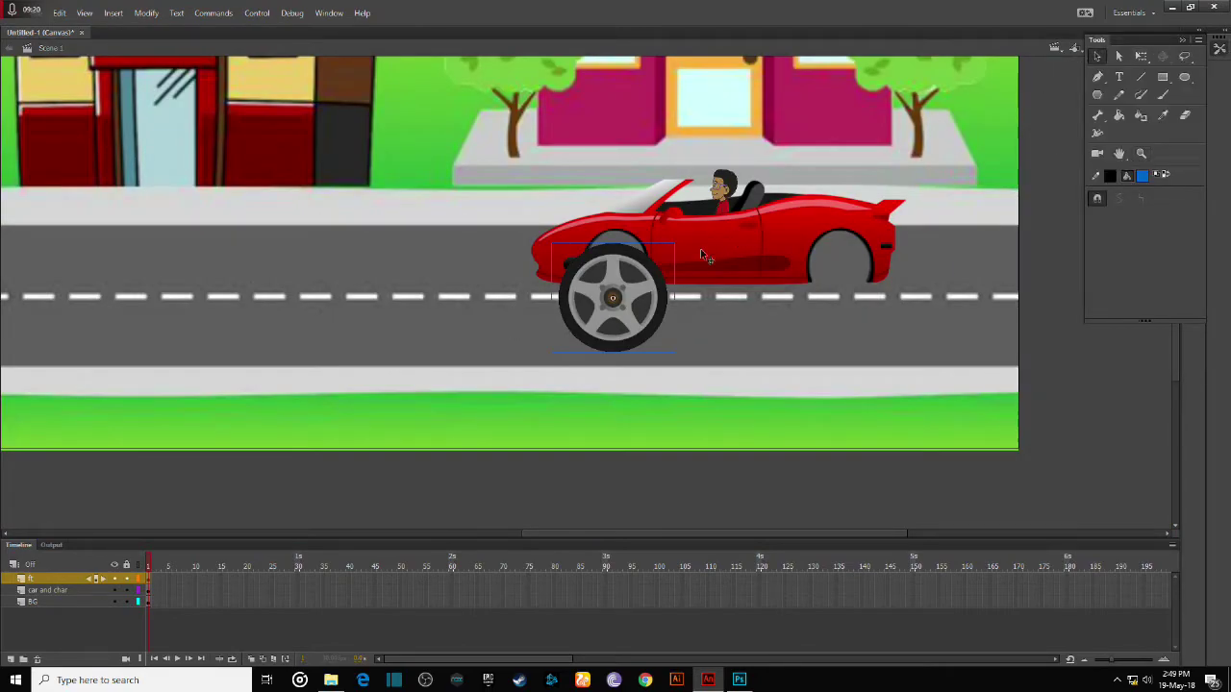
left_click(1141, 55)
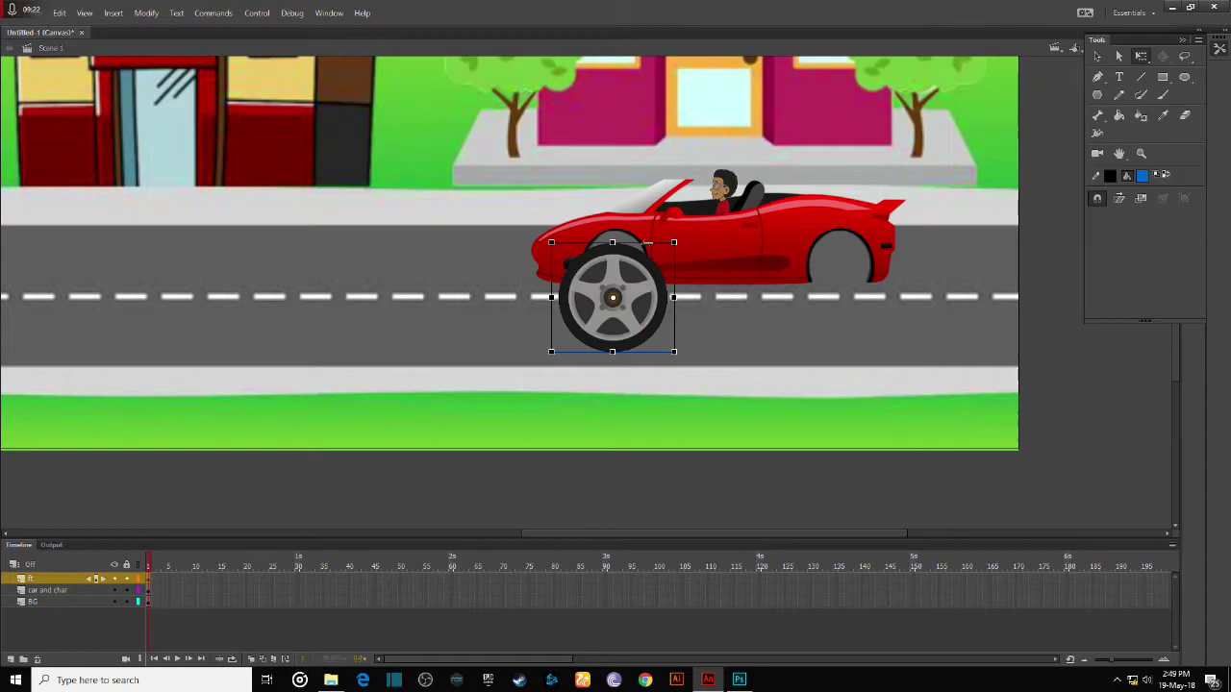
left_click_drag(677, 243, 652, 262)
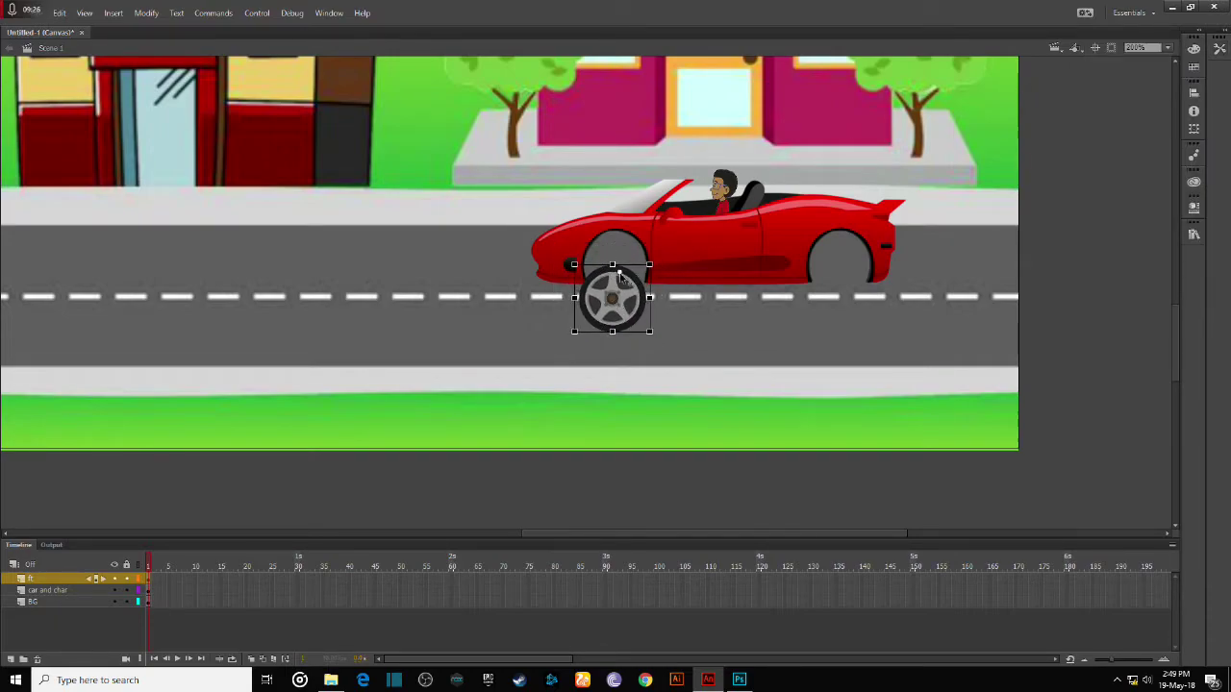
left_click_drag(616, 300, 633, 254)
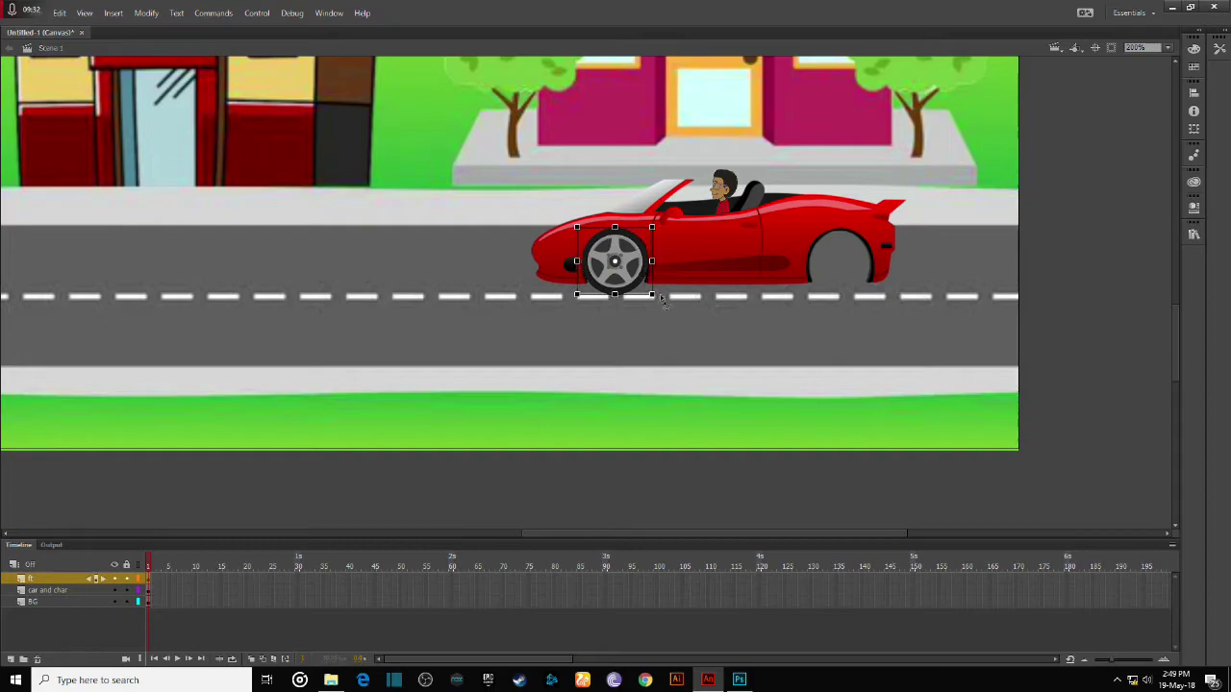
left_click(741, 346)
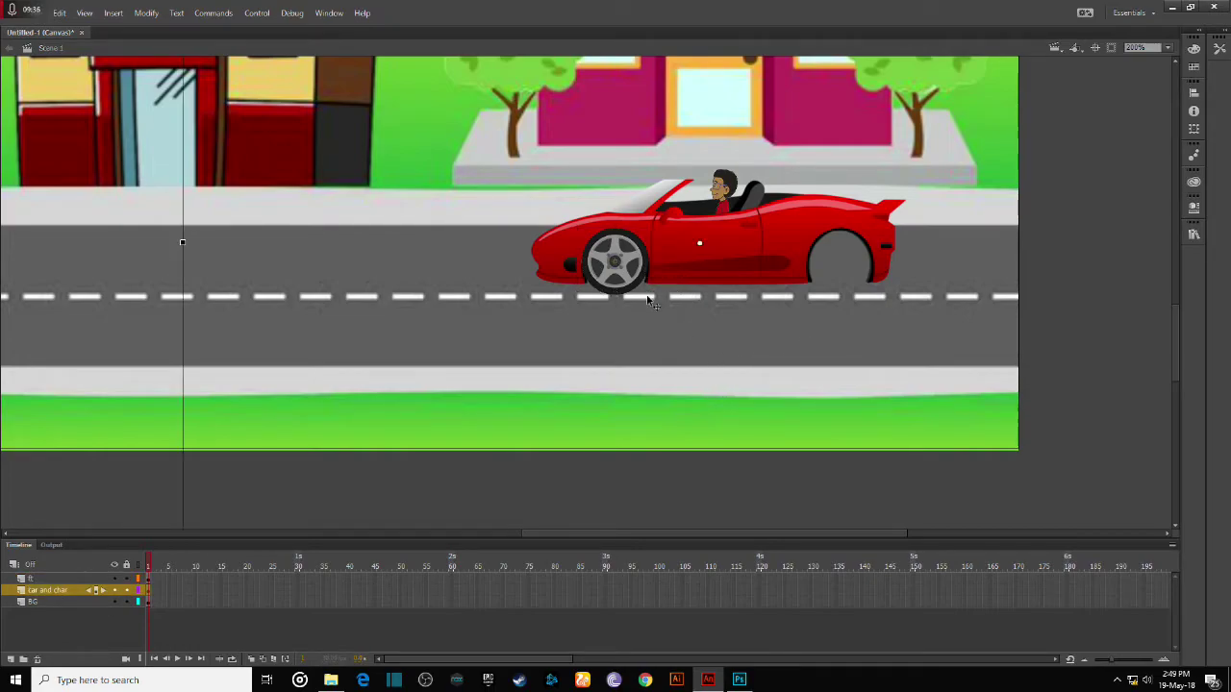
- Lock the "ft", "car and char" and BG layers, and add a new layer on top named "bt"
left_click(59, 578)
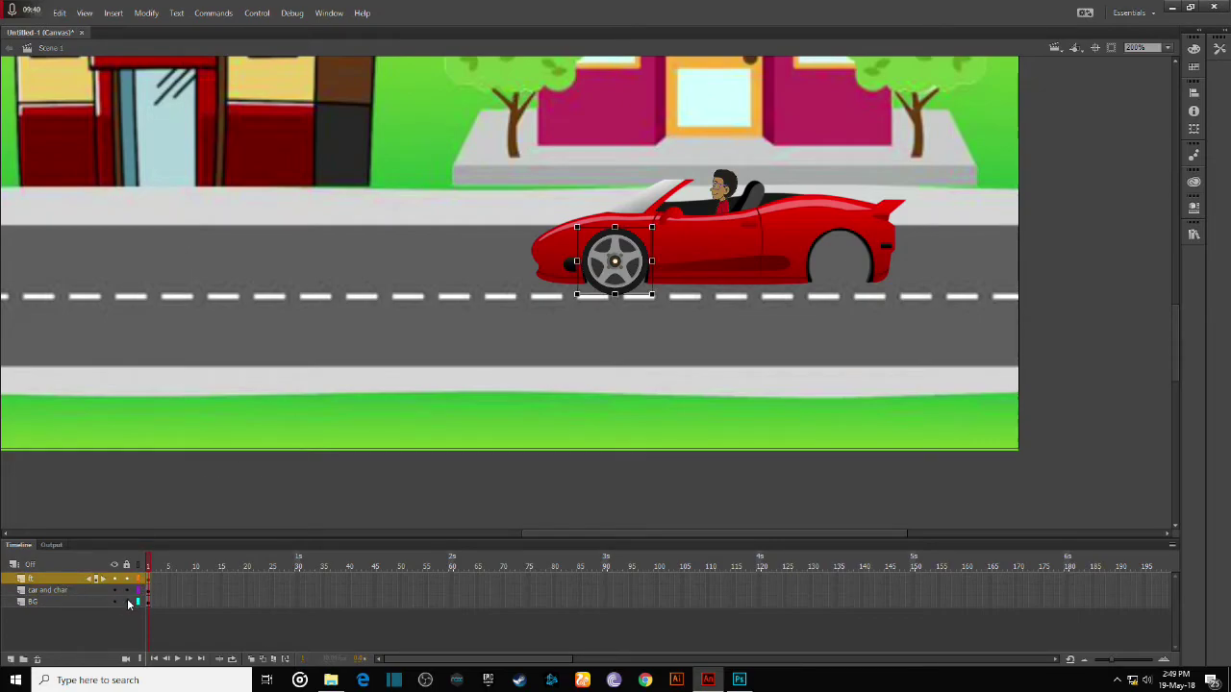
left_click_drag(126, 589, 126, 600)
left_click(10, 659)
double_click(39, 577)
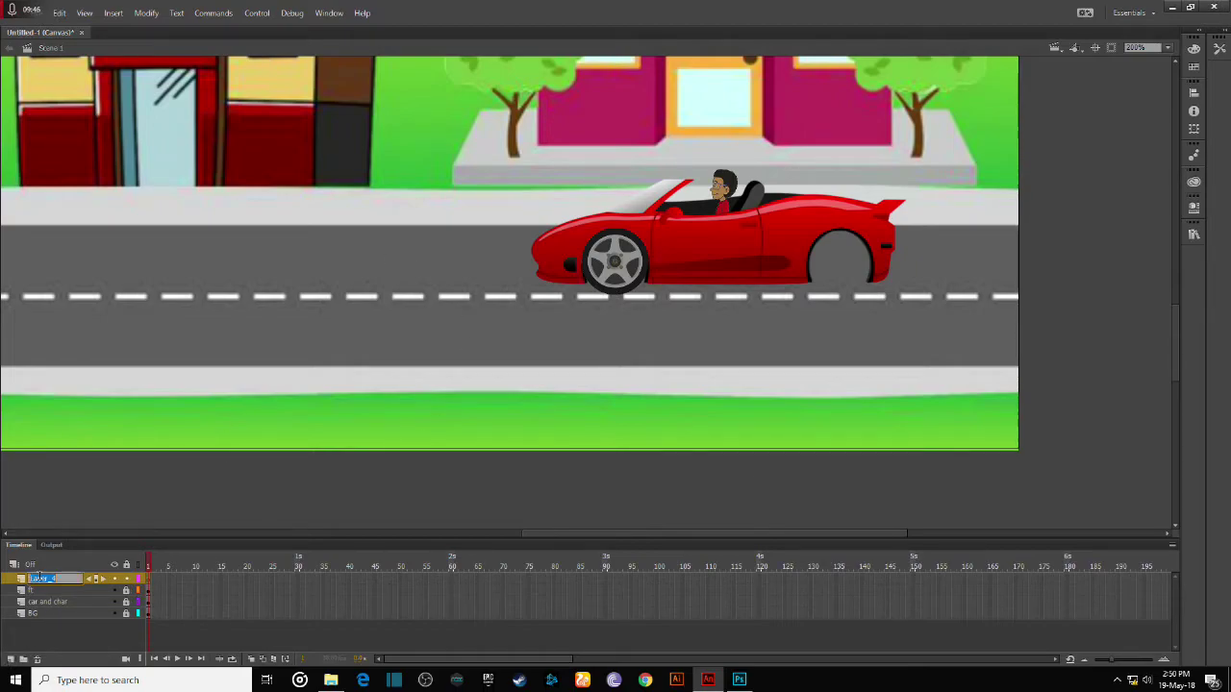
type("bt")
key("Return")
- Copy the front tyre onto the "bt" layer, fit the copy into the car's rear wheel arch, and lock the layers
left_click(131, 589)
left_click(55, 590)
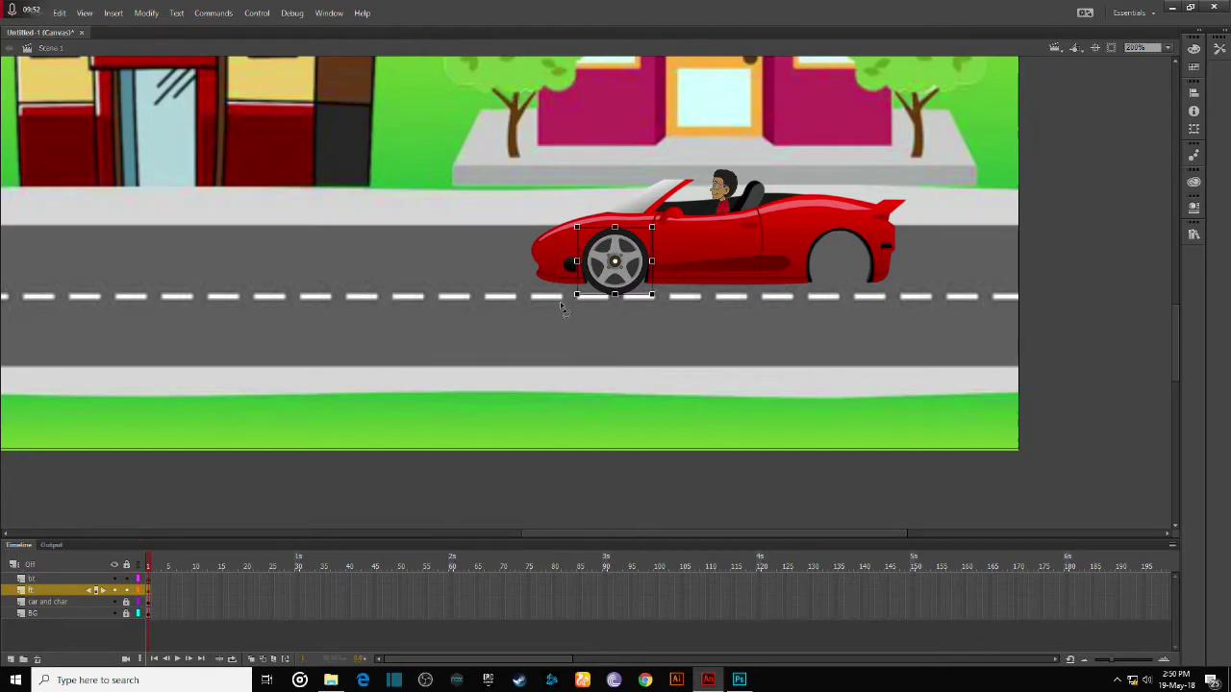
left_click(50, 579)
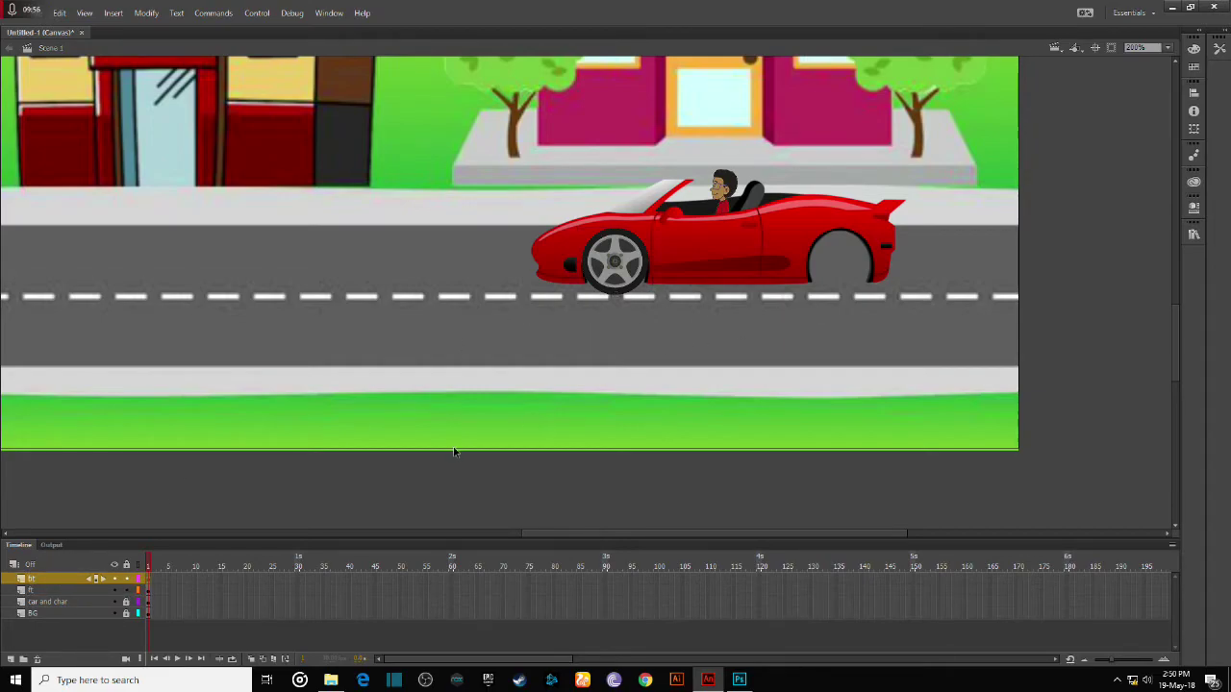
key("ctrl+v")
left_click_drag(598, 306, 859, 253)
left_click(892, 351)
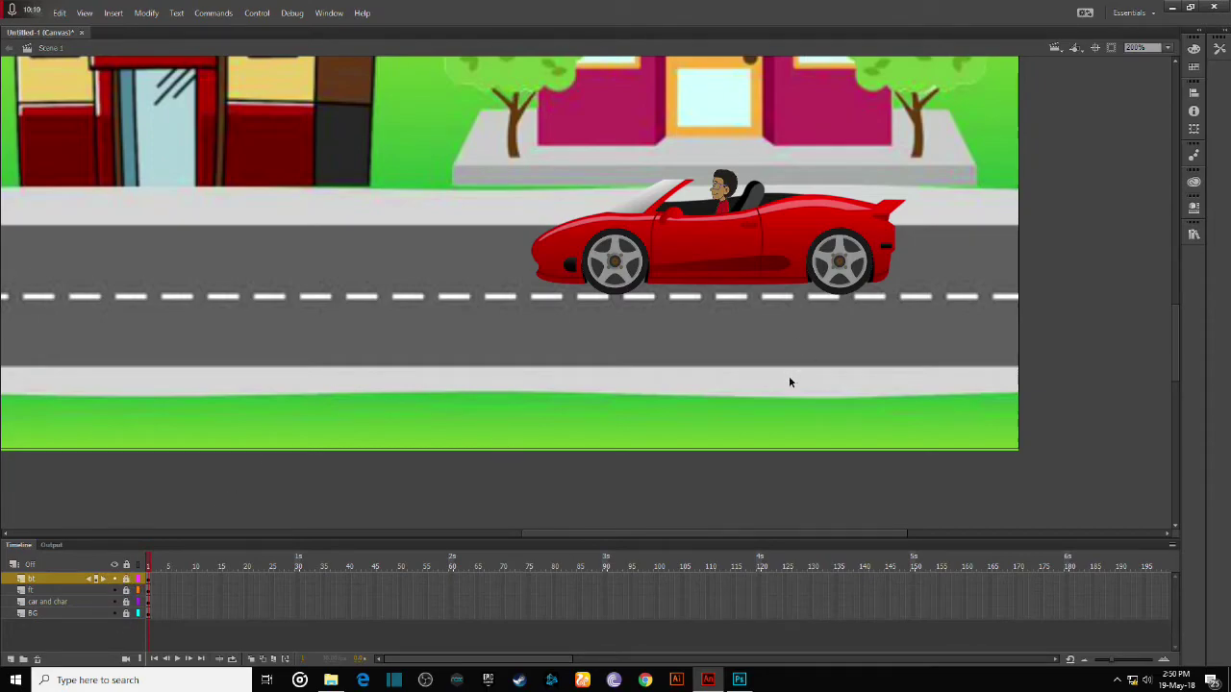
- Unlock the BG layer
scroll(788, 383, "up", 5)
scroll(788, 383, "left", 5)
key("ctrl+1")
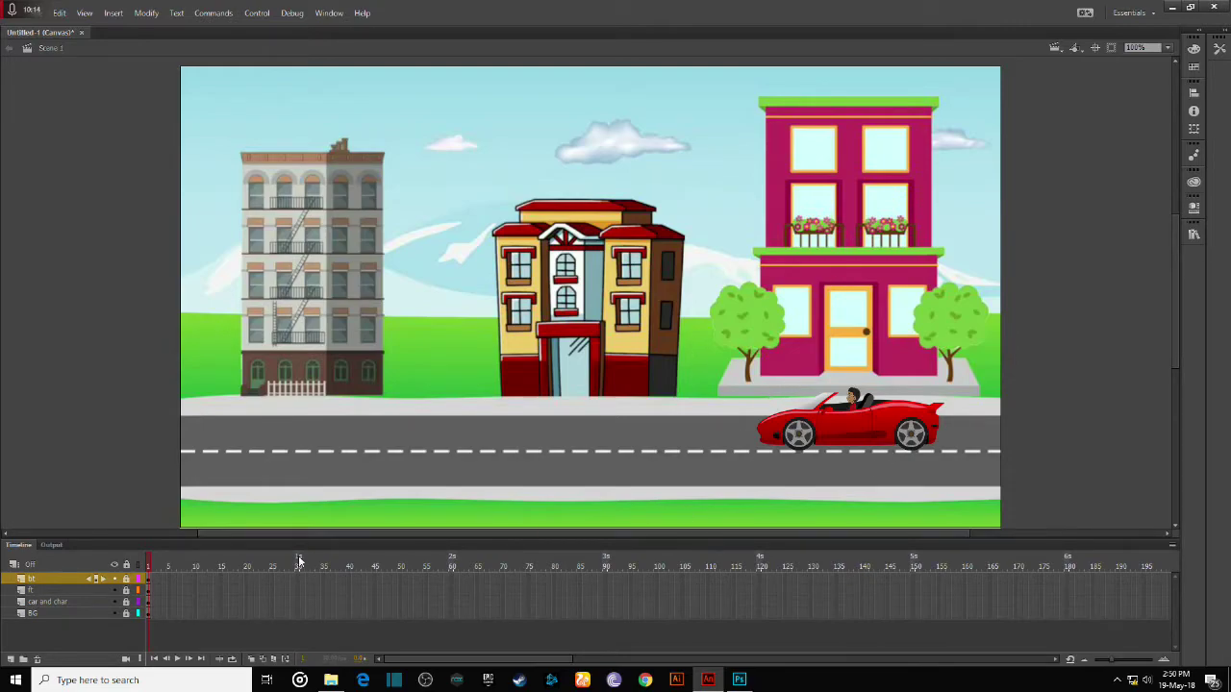
left_click(92, 617)
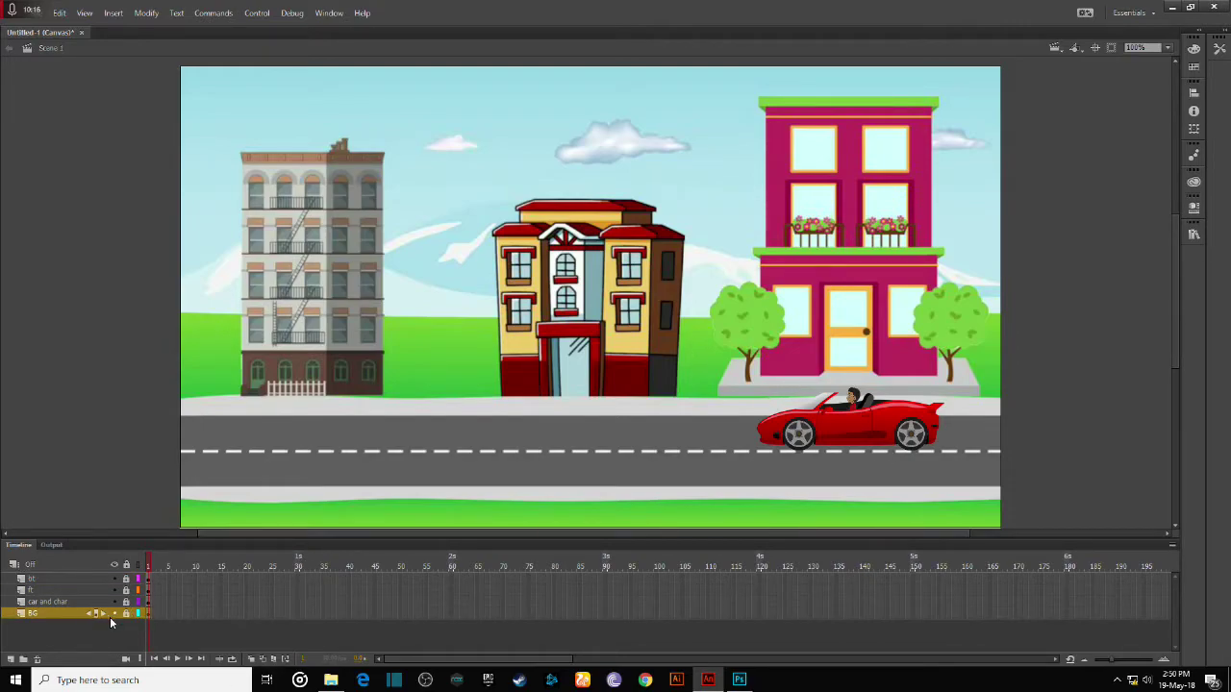
left_click(126, 615)
- Create a motion tween on the BG layer and insert an All keyframe at frame 210
right_click(147, 616)
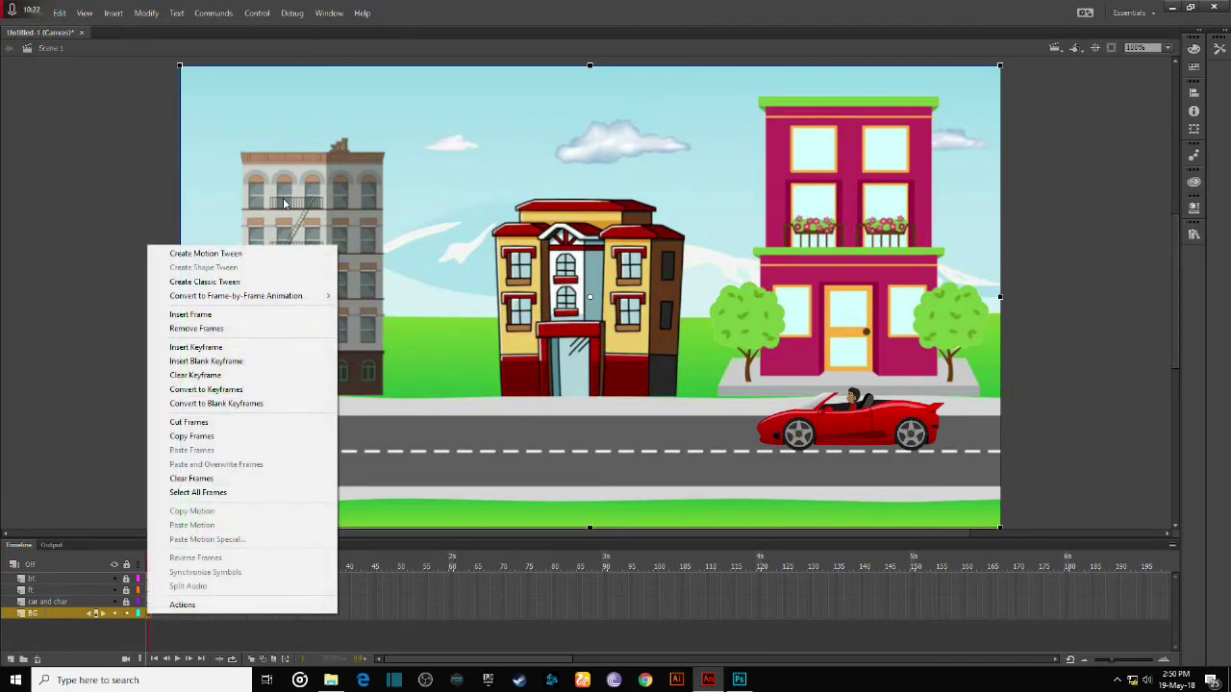
left_click(240, 254)
left_click(673, 364)
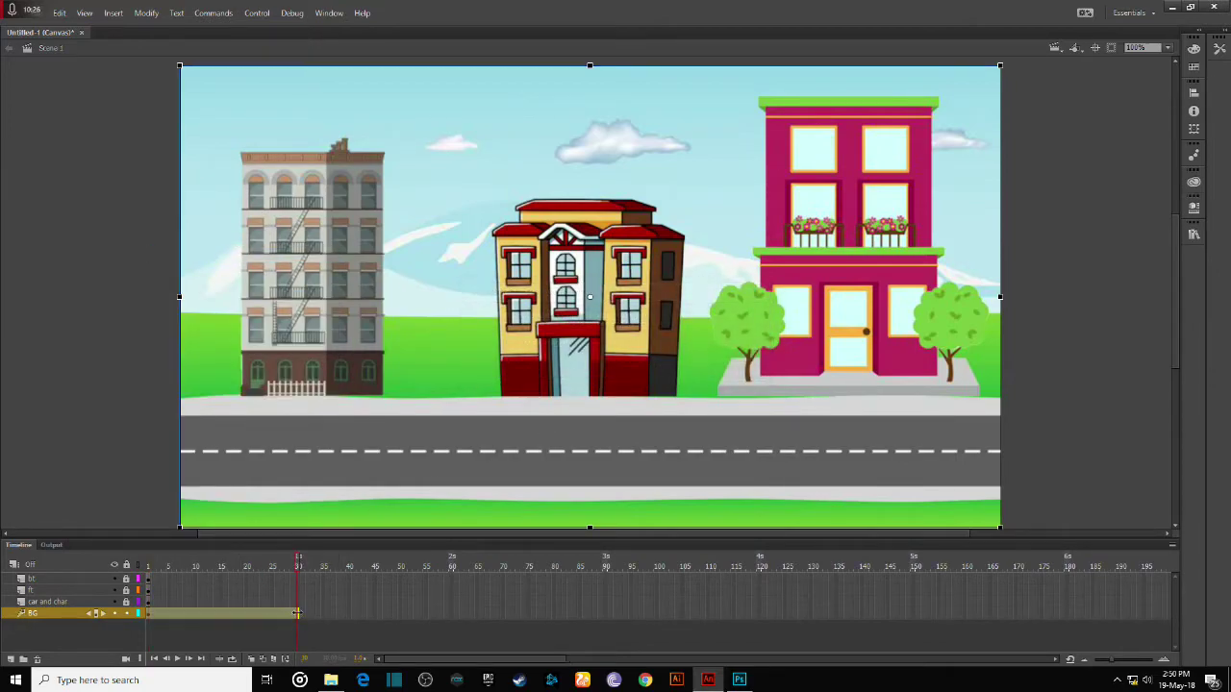
left_click_drag(577, 664, 637, 663)
right_click(876, 613)
mouse_move(923, 334)
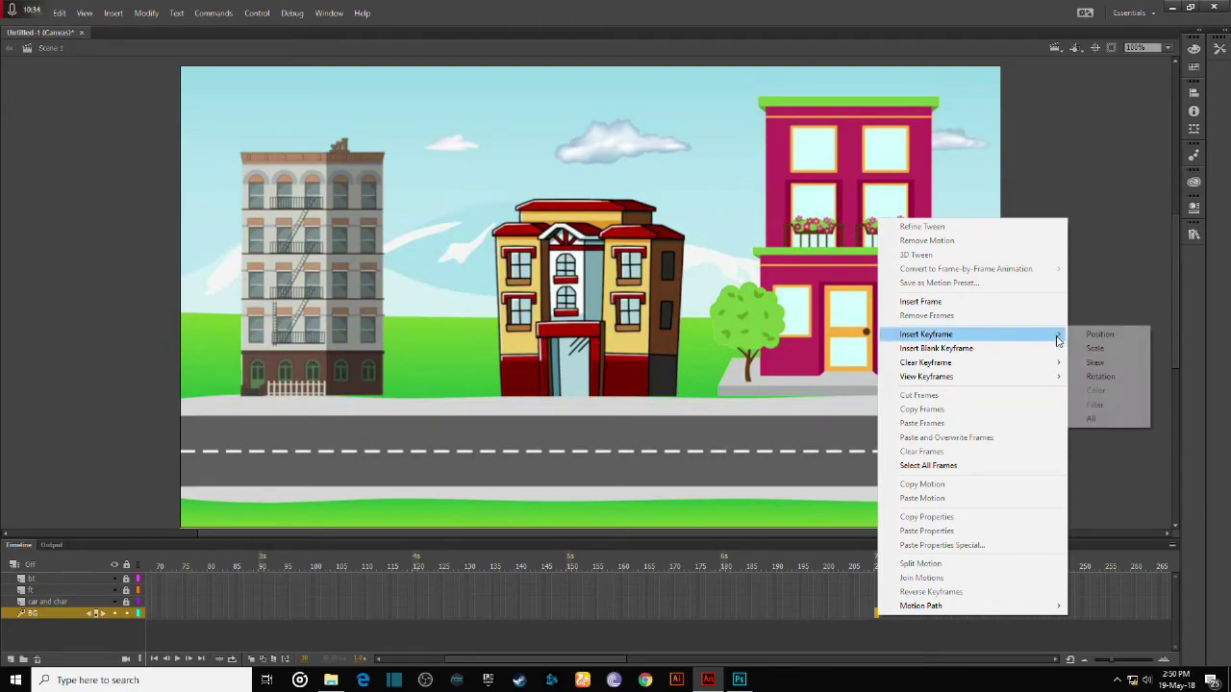
left_click(1091, 419)
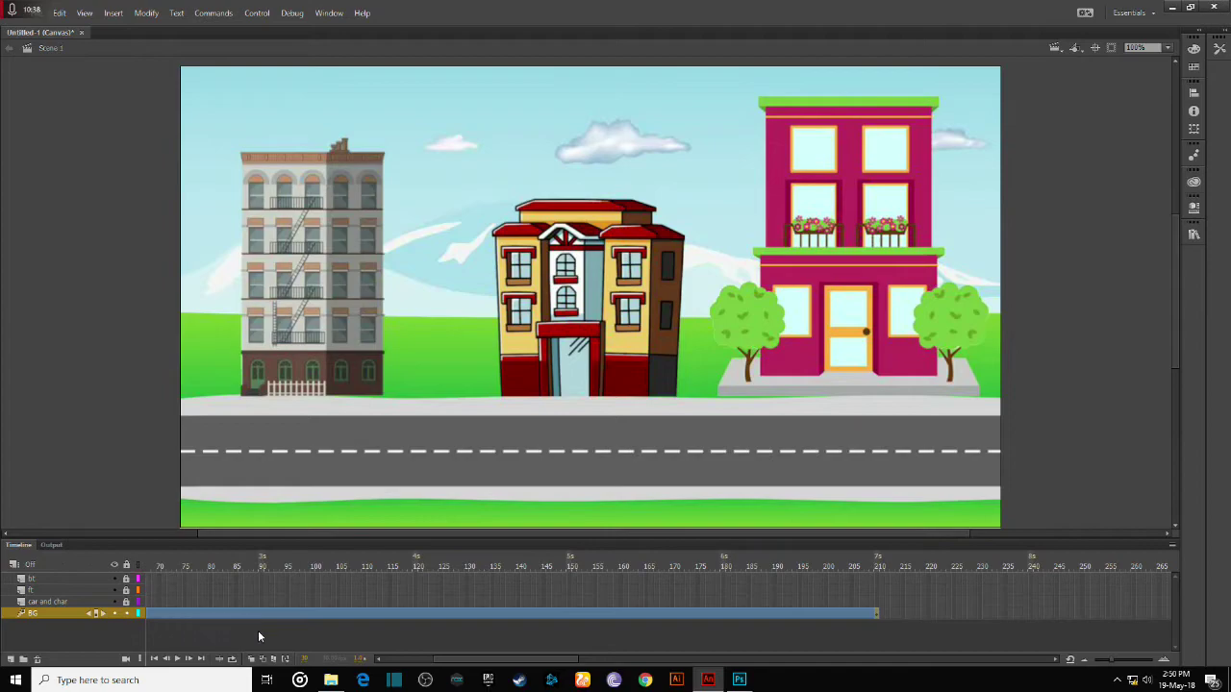
left_click_drag(481, 660, 431, 659)
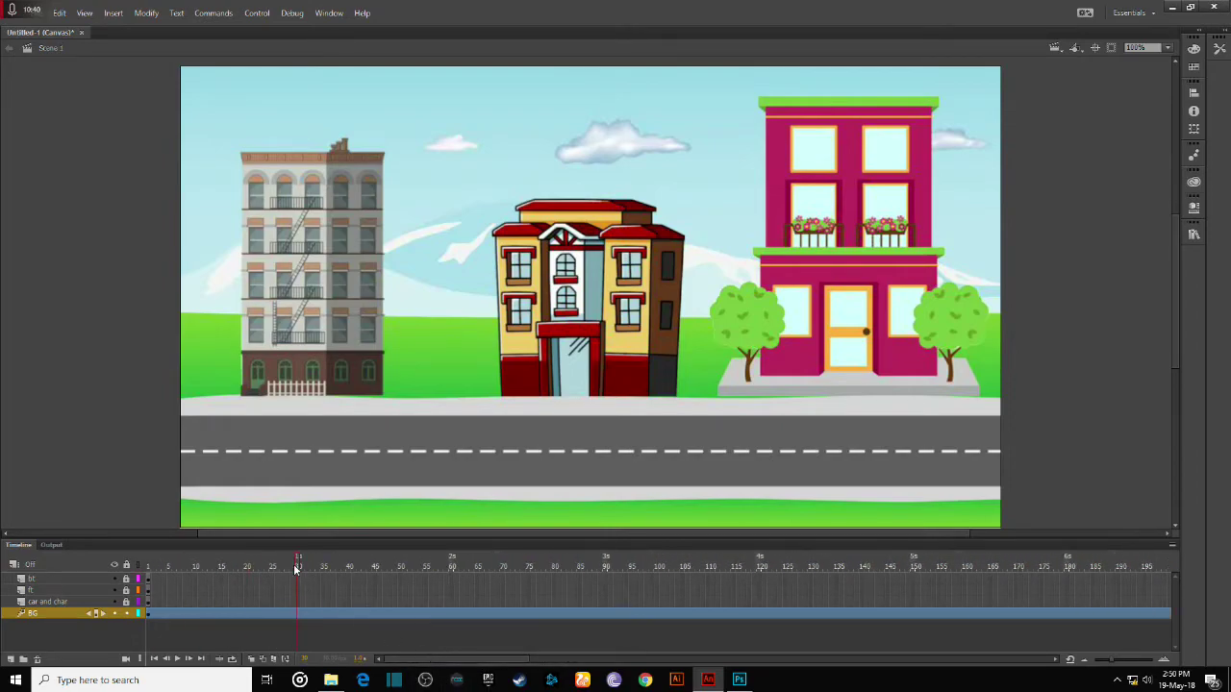
- Try moving the background sideways and vertically at frame 210 of the tween
left_click_drag(298, 565, 874, 584)
left_click(847, 464)
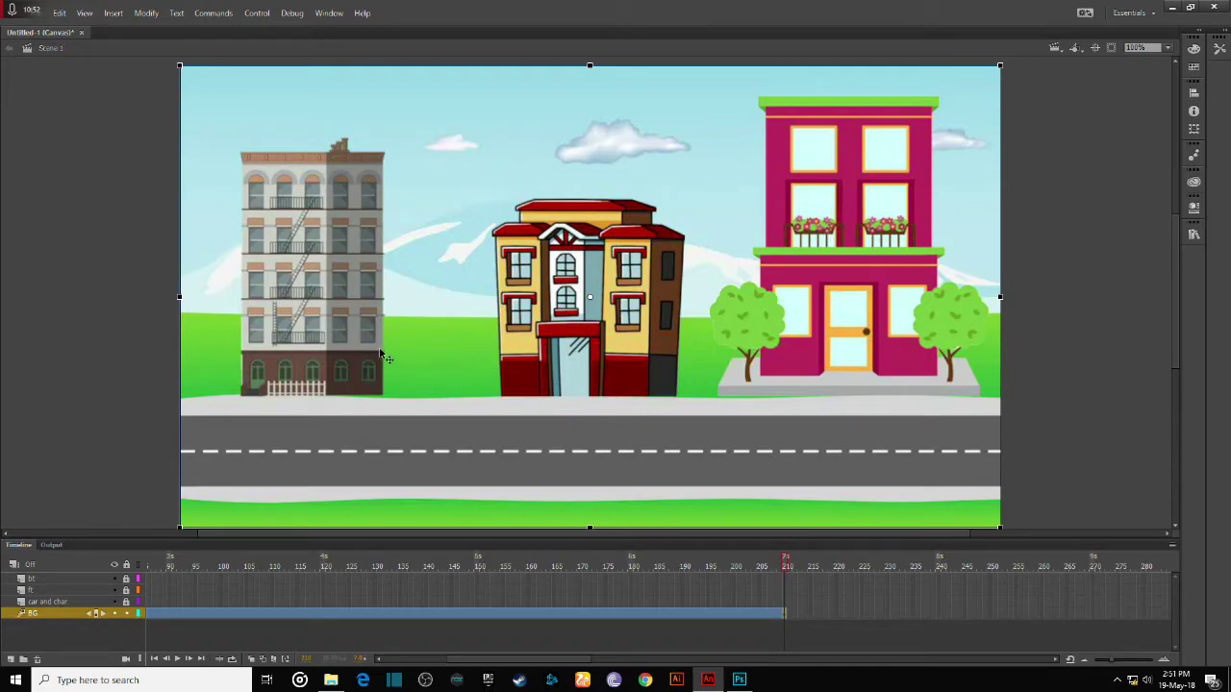
key("shift+Right")
key("shift+Right")
key("shift+Right")
key("shift+Right")
key("shift+Left")
key("shift+Left")
key("shift+Left")
key("shift+Left")
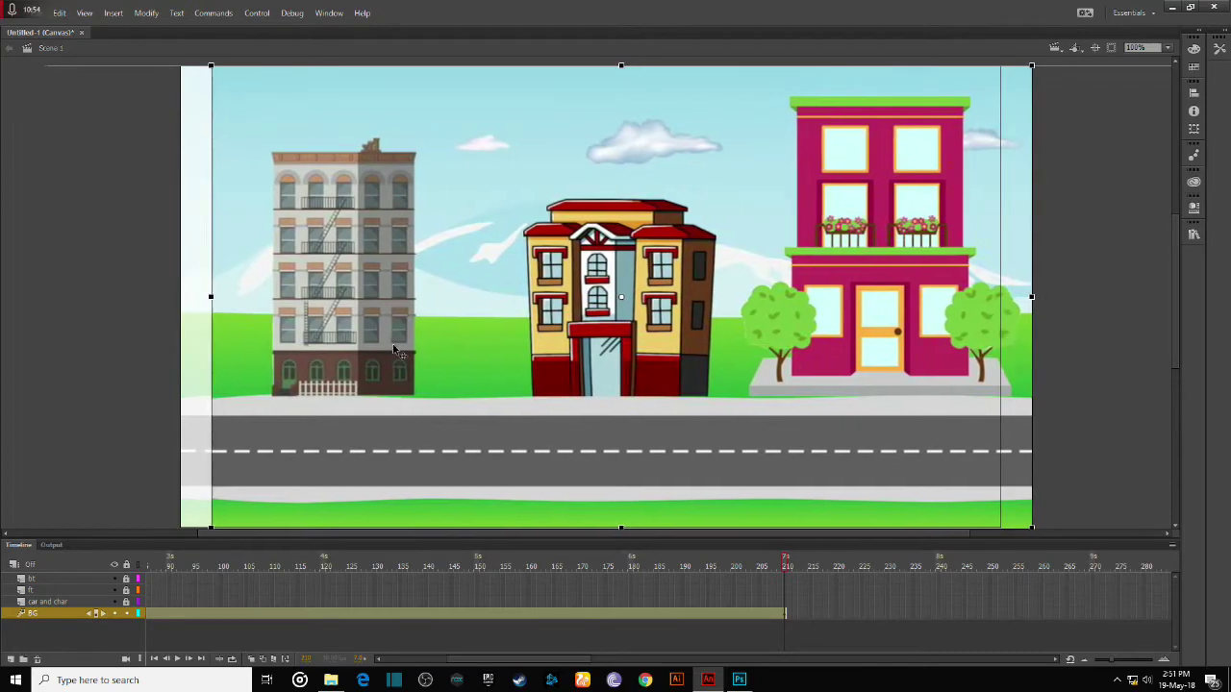
key("Up")
key("Up")
key("Up")
key("Up")
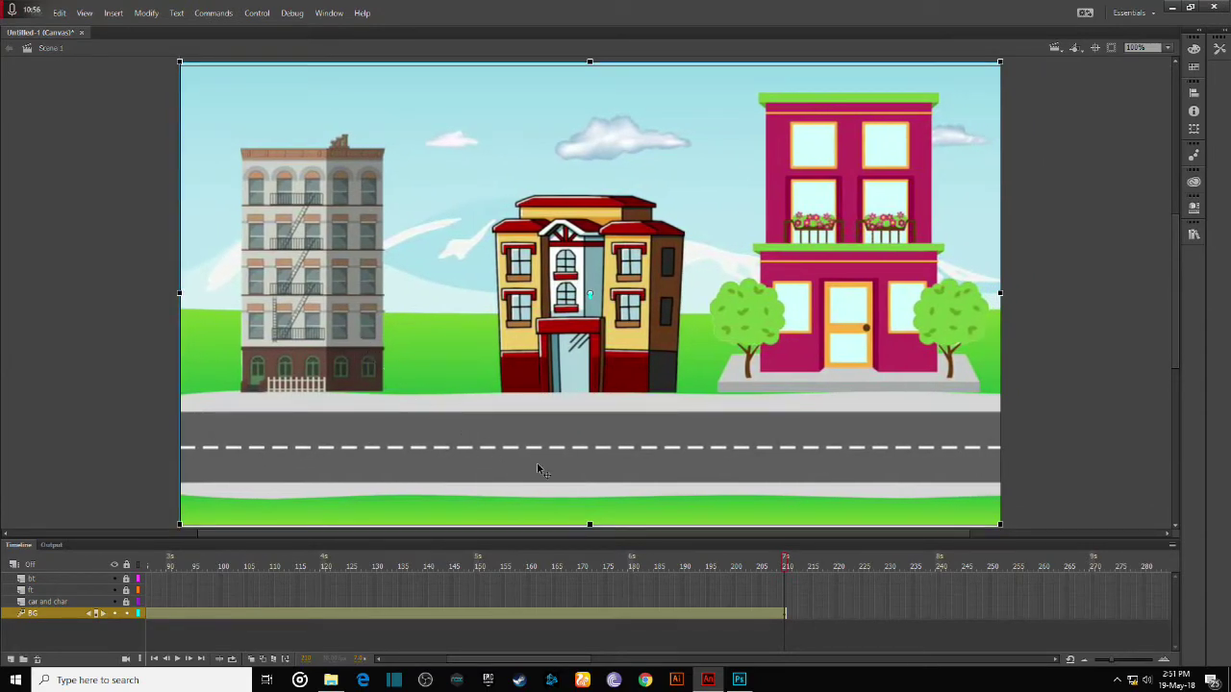
key("Down")
key("Down")
key("Down")
key("Down")
- Undo the background moves, the keyframe at frame 210 and the BG layer's motion tween, and return to frame 1
key("ctrl+z")
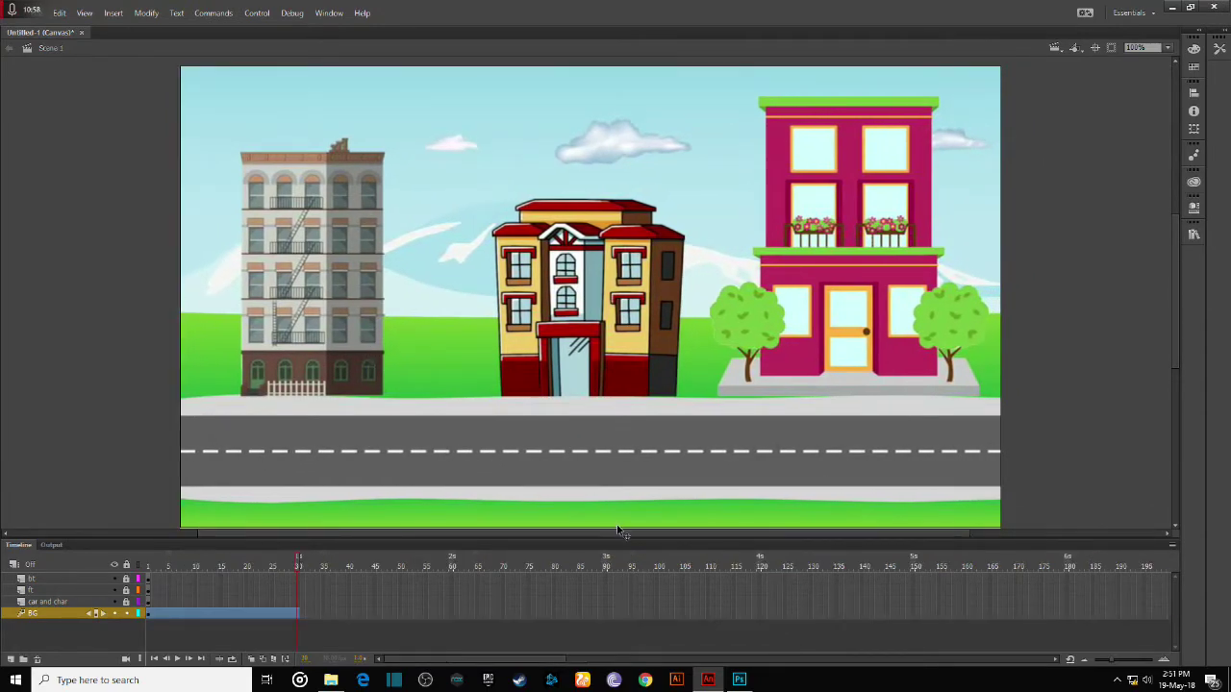
left_click(617, 524)
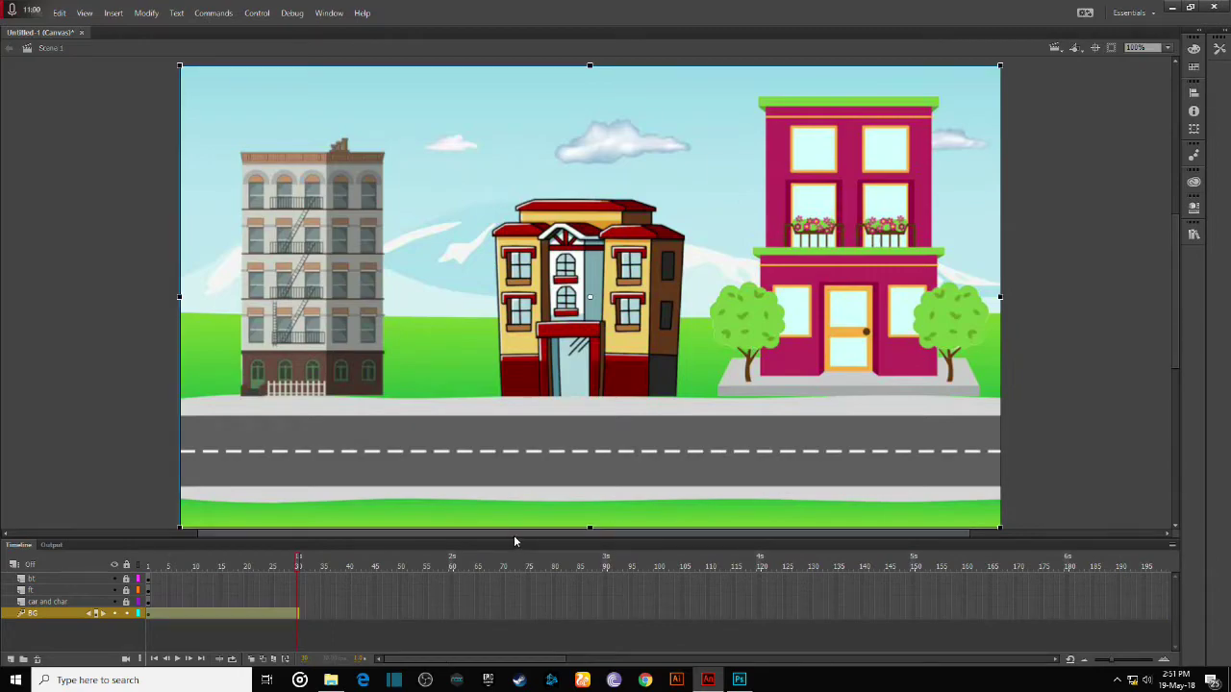
key("shift+comma")
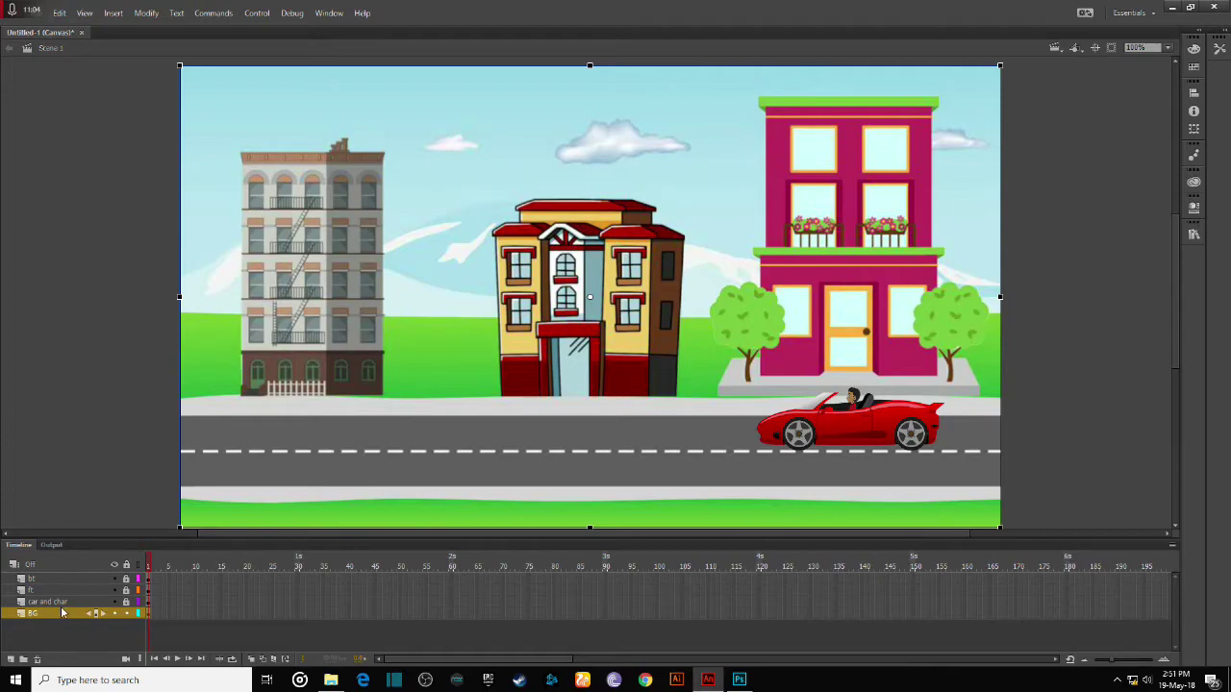
- Duplicate the street background on the BG layer and place the copy flush against the original's left edge
right_click(614, 214)
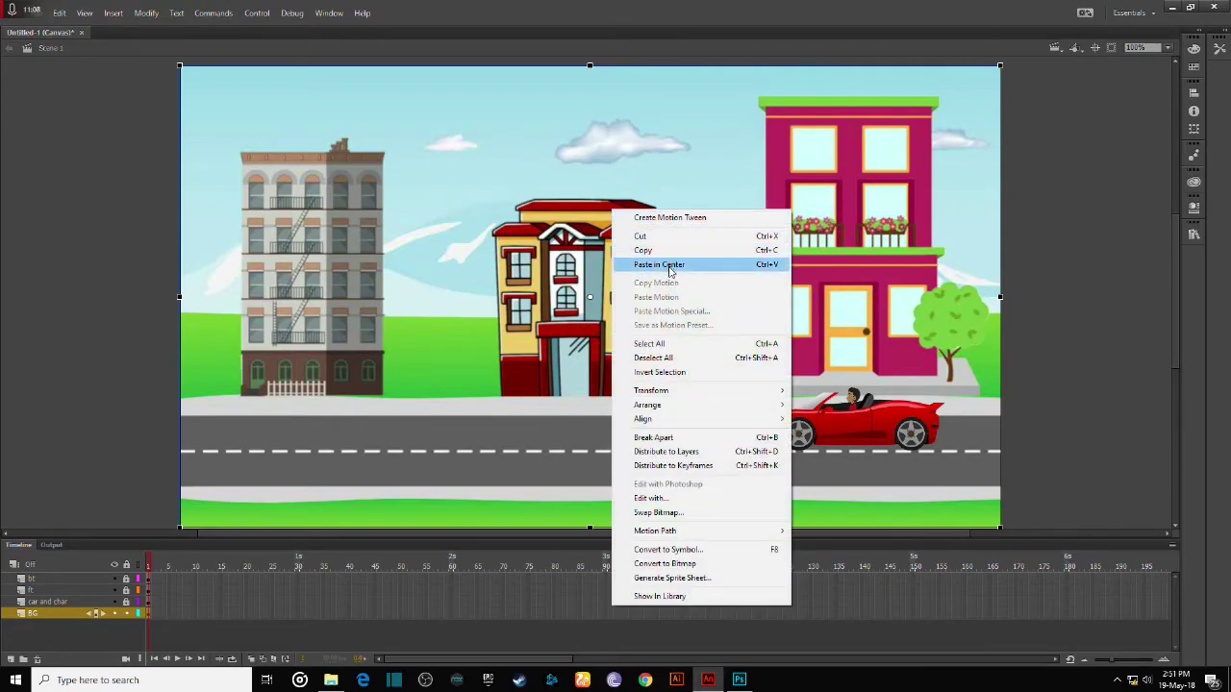
key("Escape")
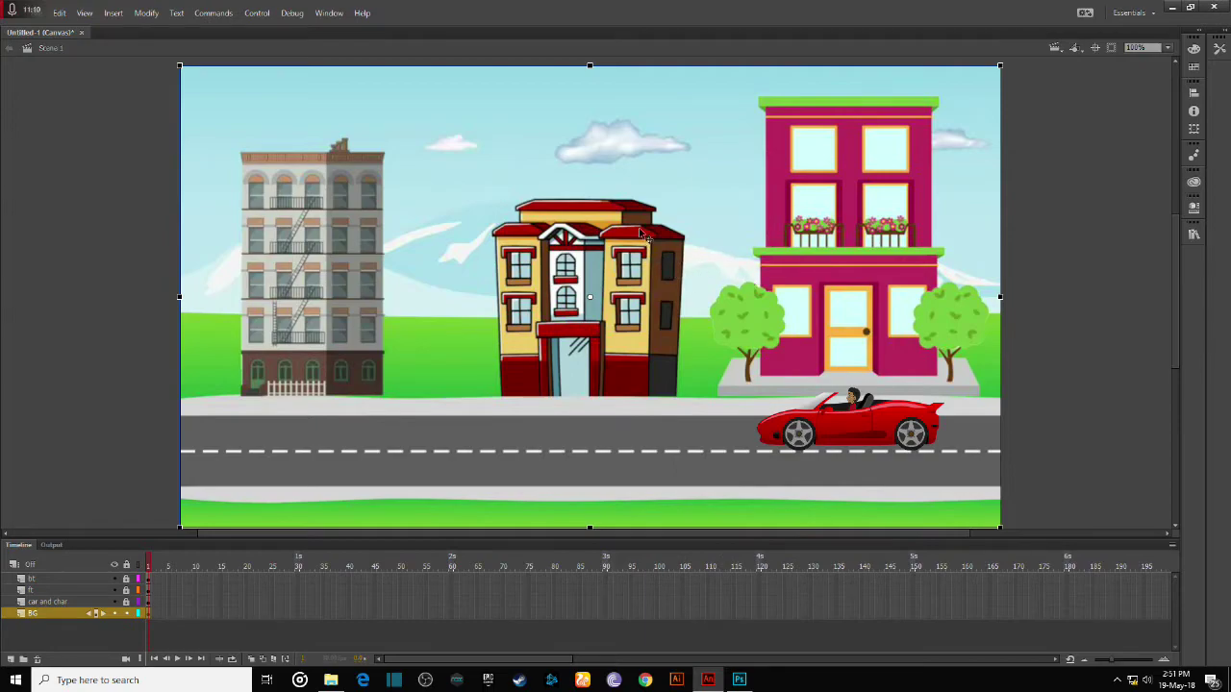
left_click(1168, 48)
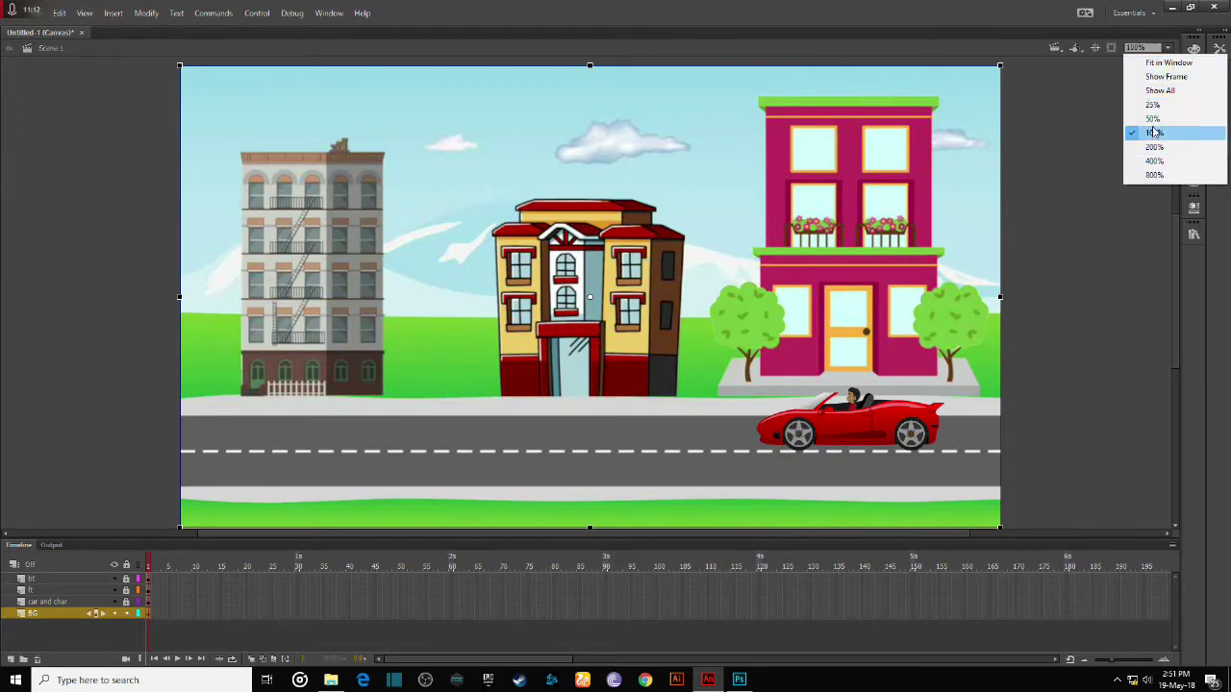
left_click(1171, 120)
left_click_drag(680, 274, 284, 267)
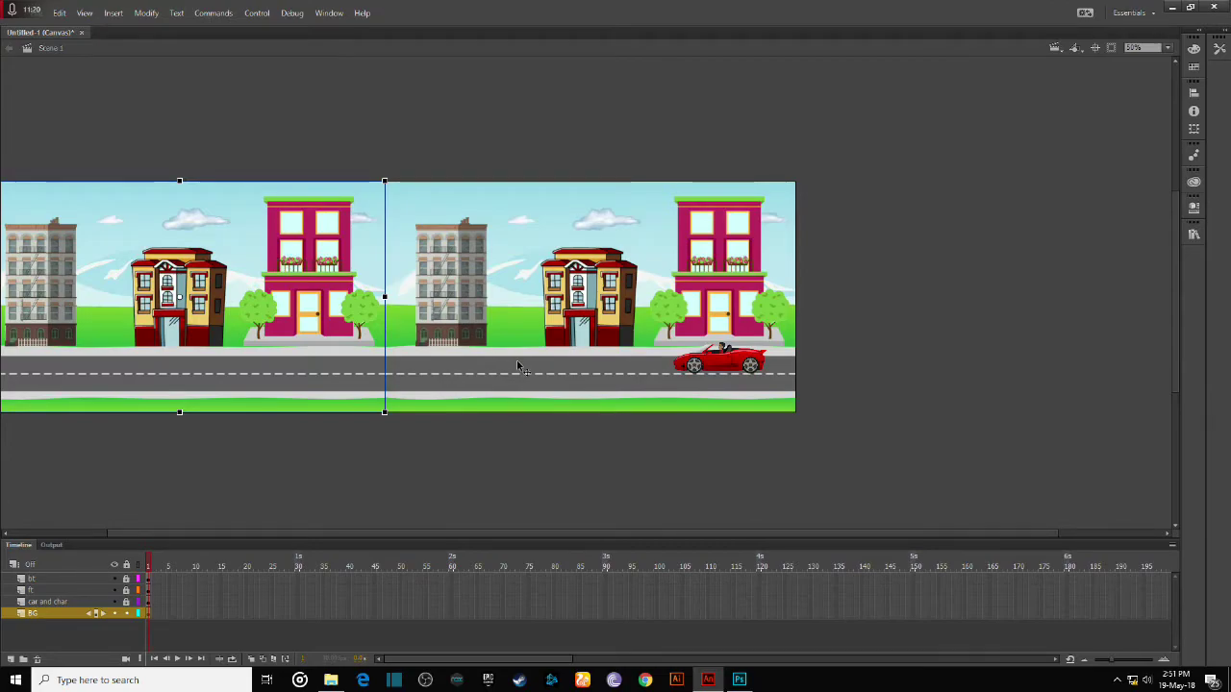
left_click(492, 435)
- Duplicate both background images together and align the copies flush with the left end of the row
left_click(373, 308)
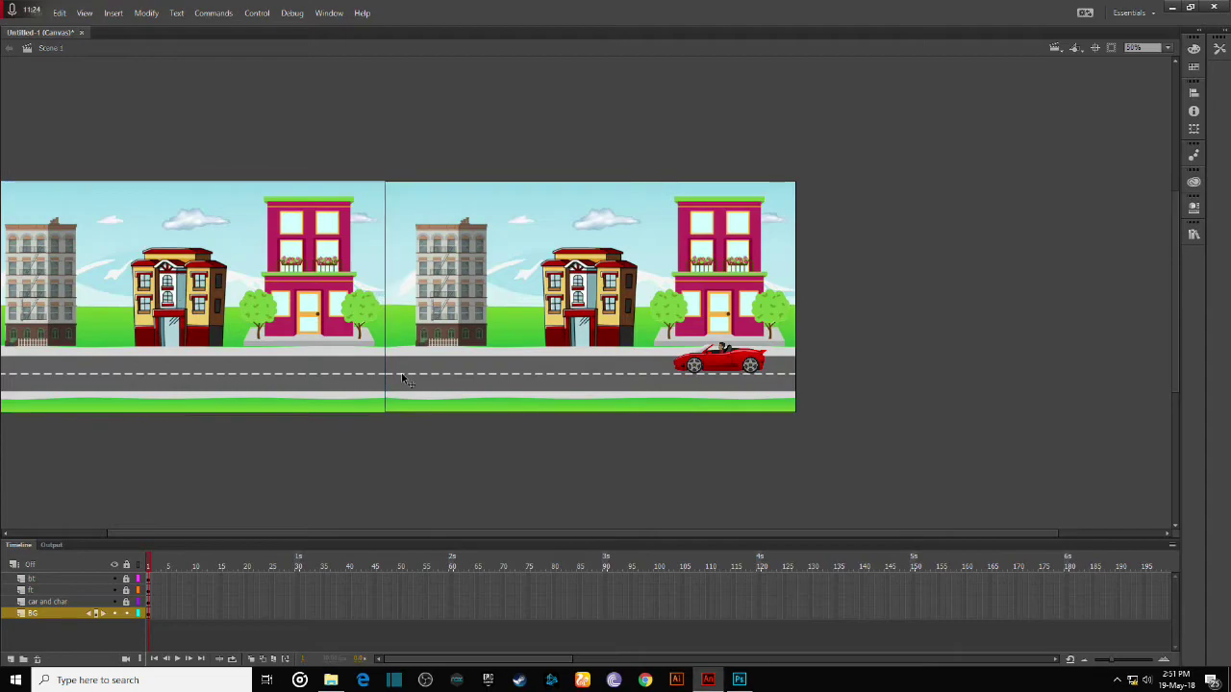
left_click(476, 338)
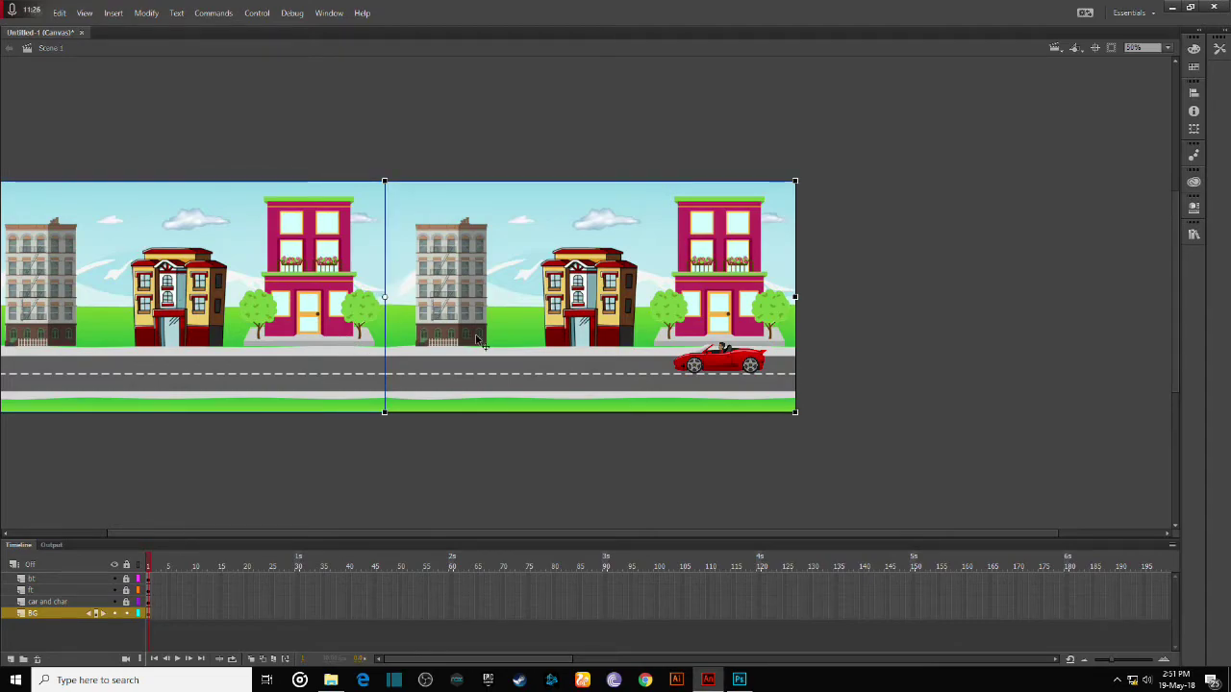
left_click_drag(476, 338, 887, 339)
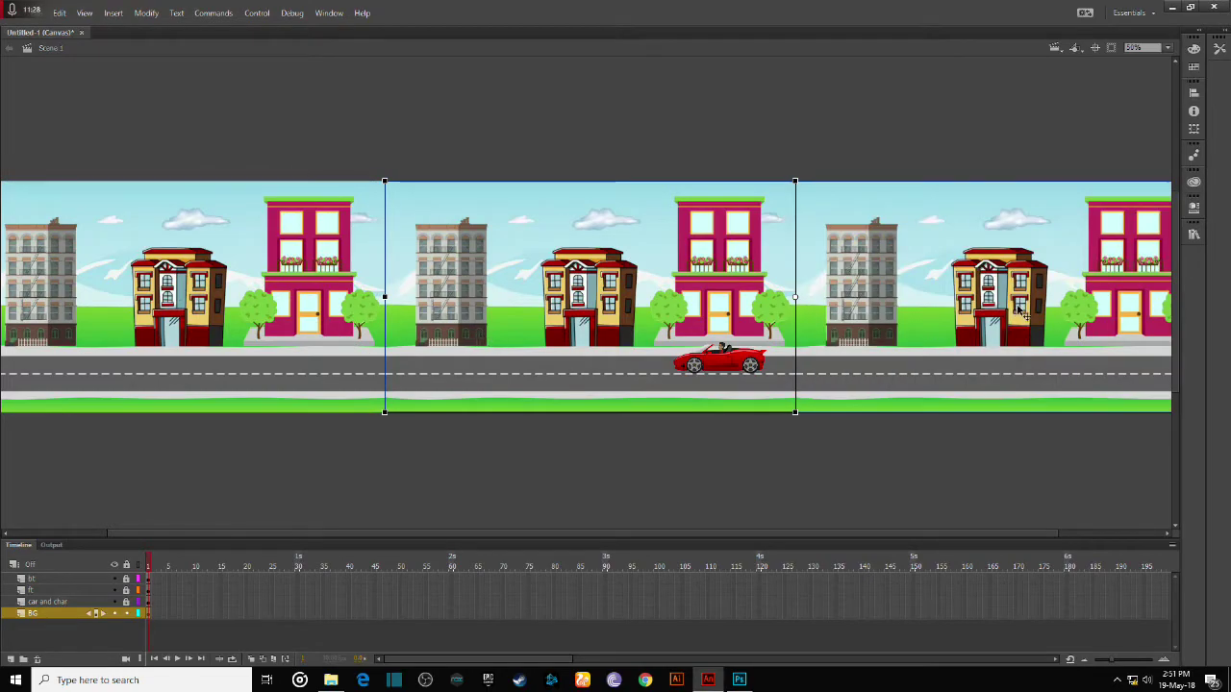
left_click_drag(1057, 320, 145, 320)
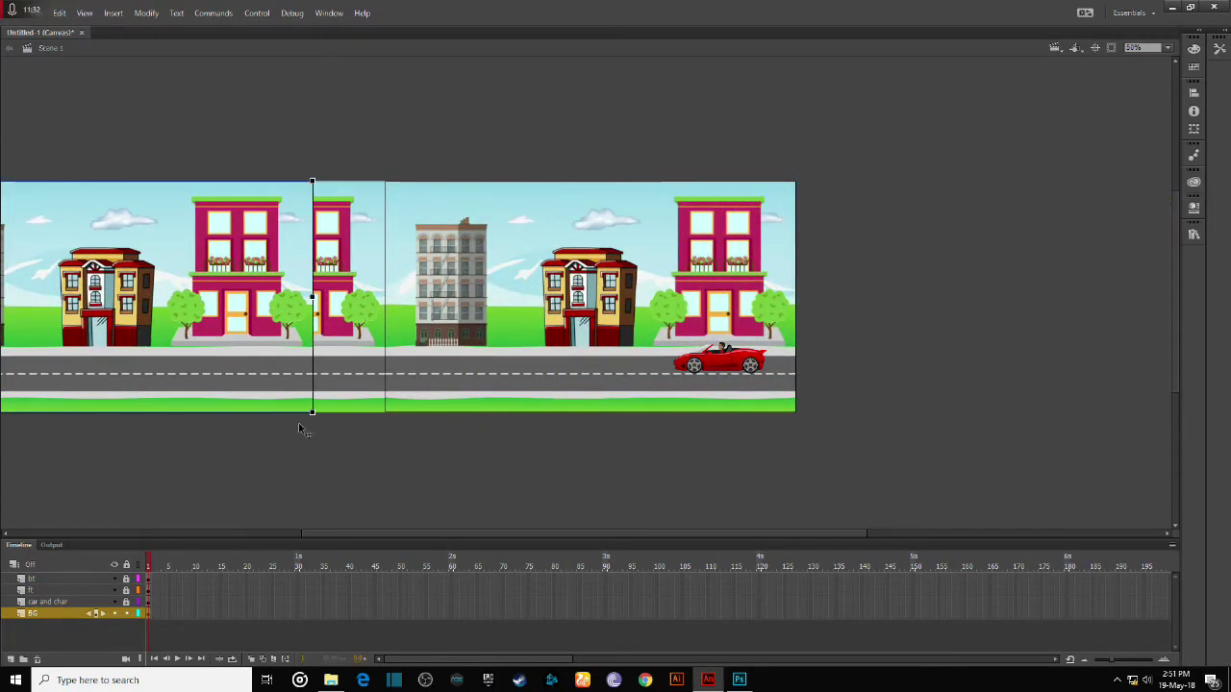
left_click_drag(340, 536, 173, 513)
left_click_drag(468, 375, 142, 327)
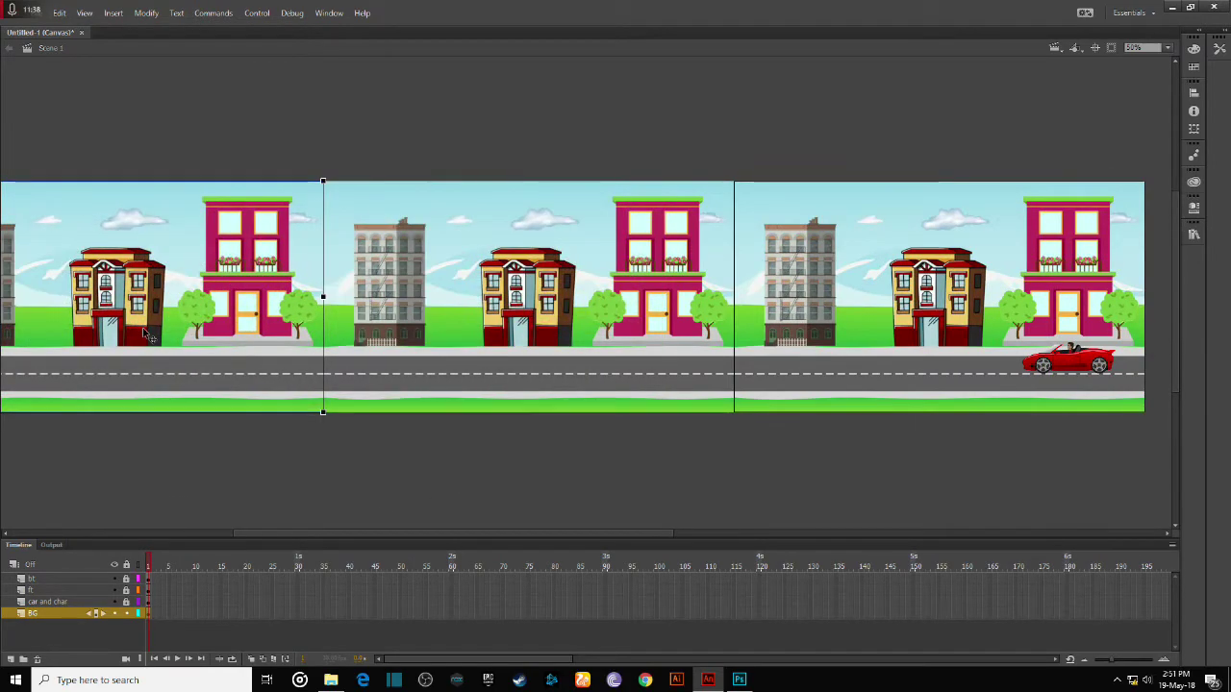
left_click(350, 492)
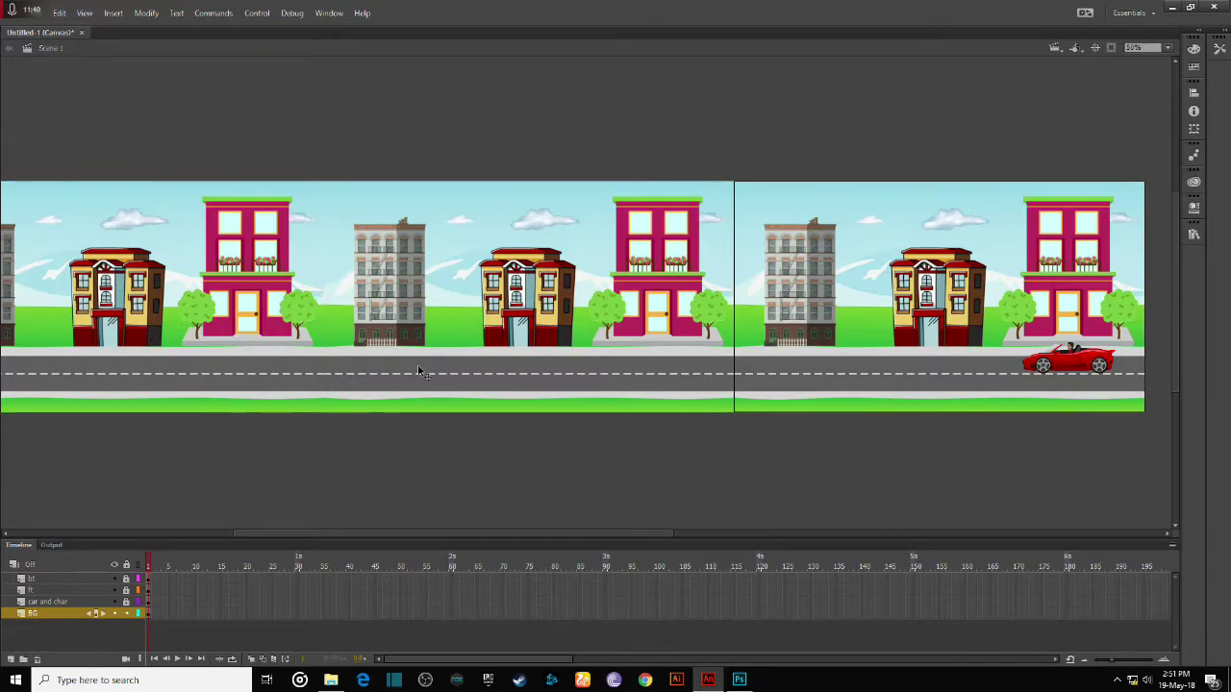
- Examine the extended row of background images from end to end with the BG layer's first frame selected
left_click_drag(416, 516, 265, 517)
left_click_drag(114, 294, 234, 298)
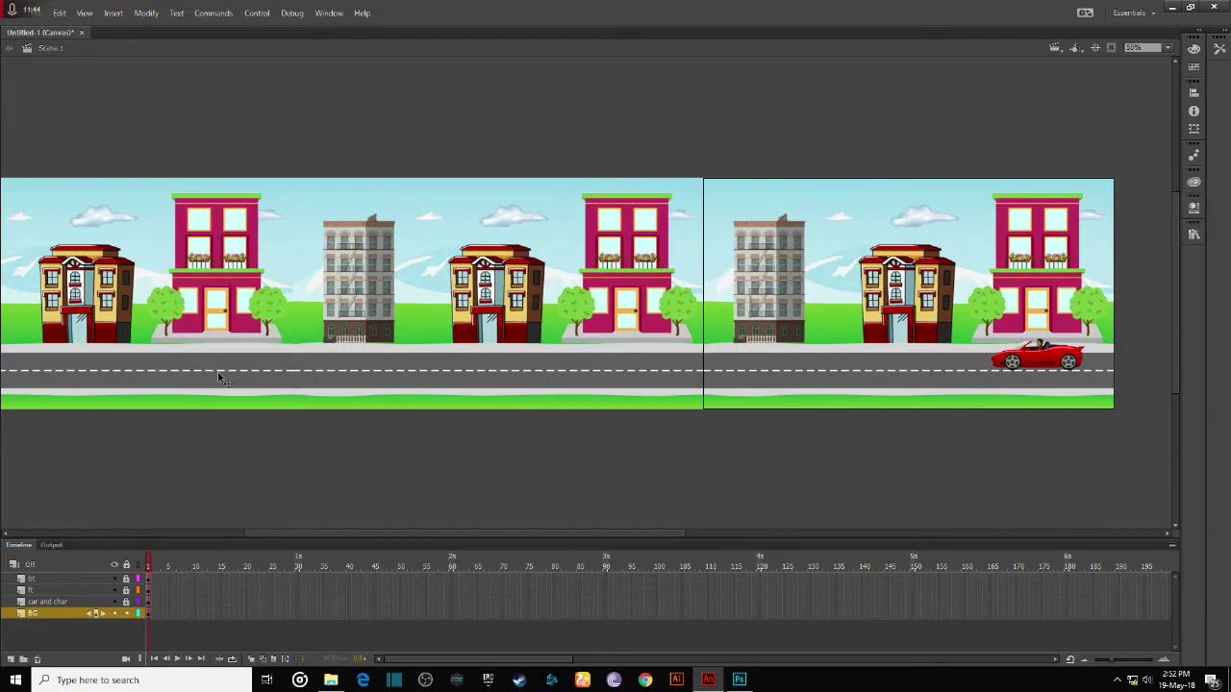
left_click(149, 614)
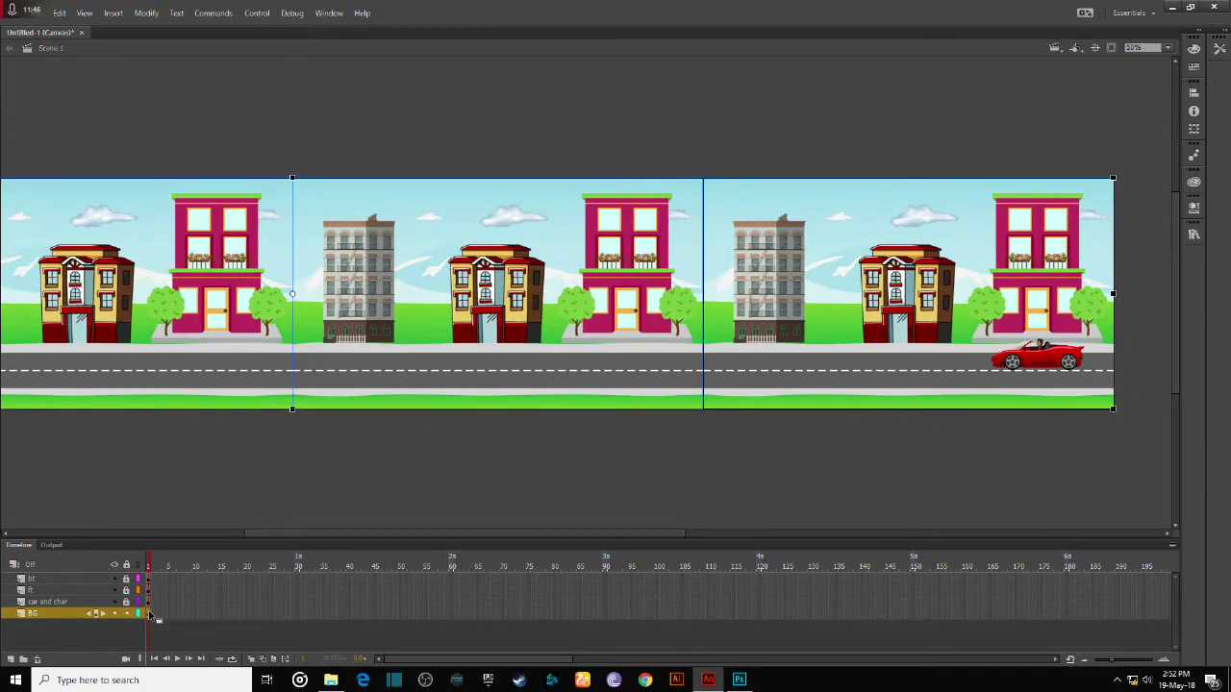
right_click(149, 616)
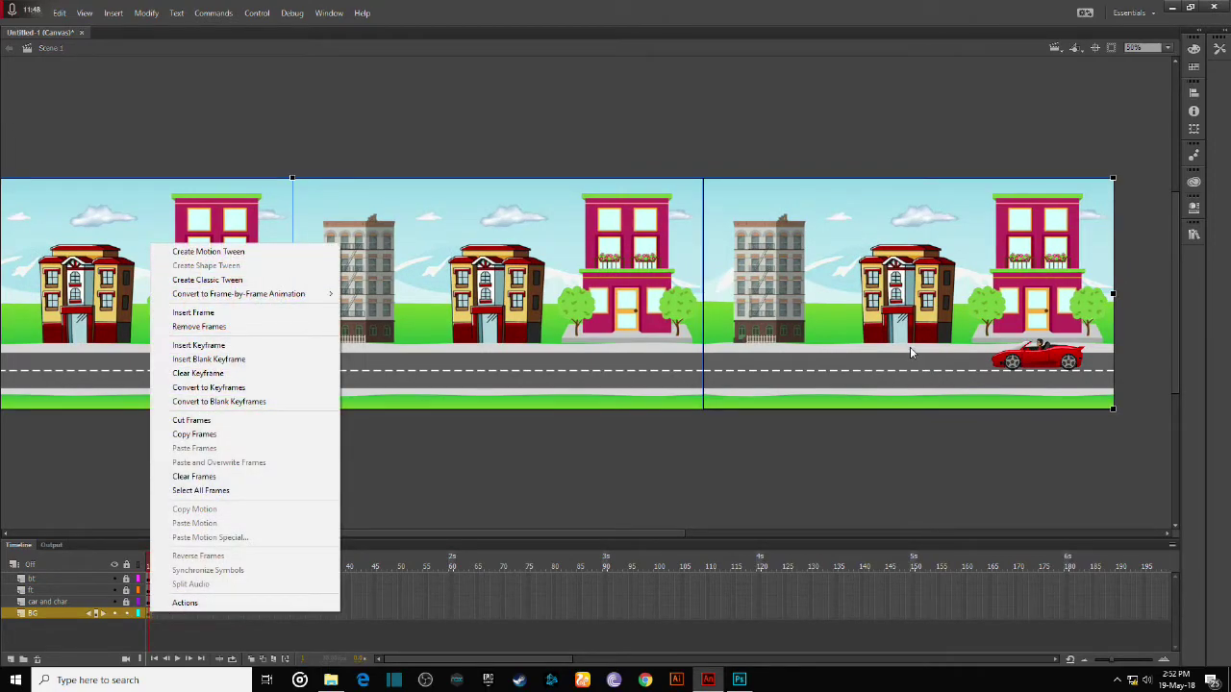
left_click(597, 476)
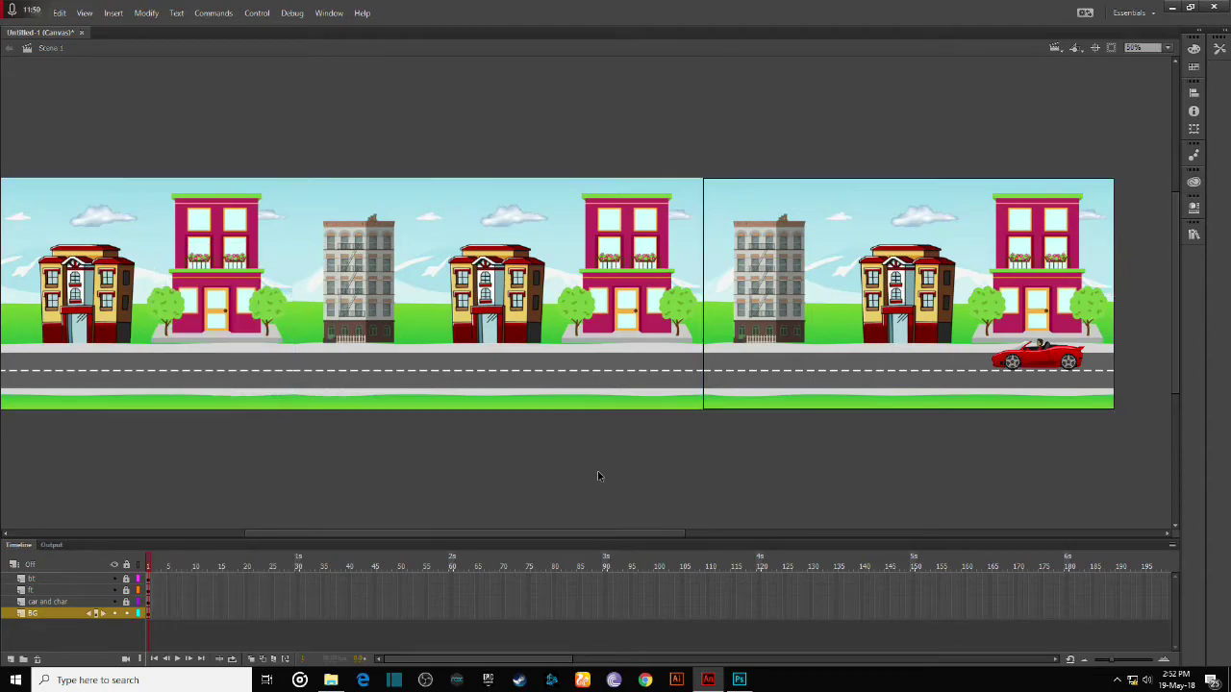
left_click(148, 616)
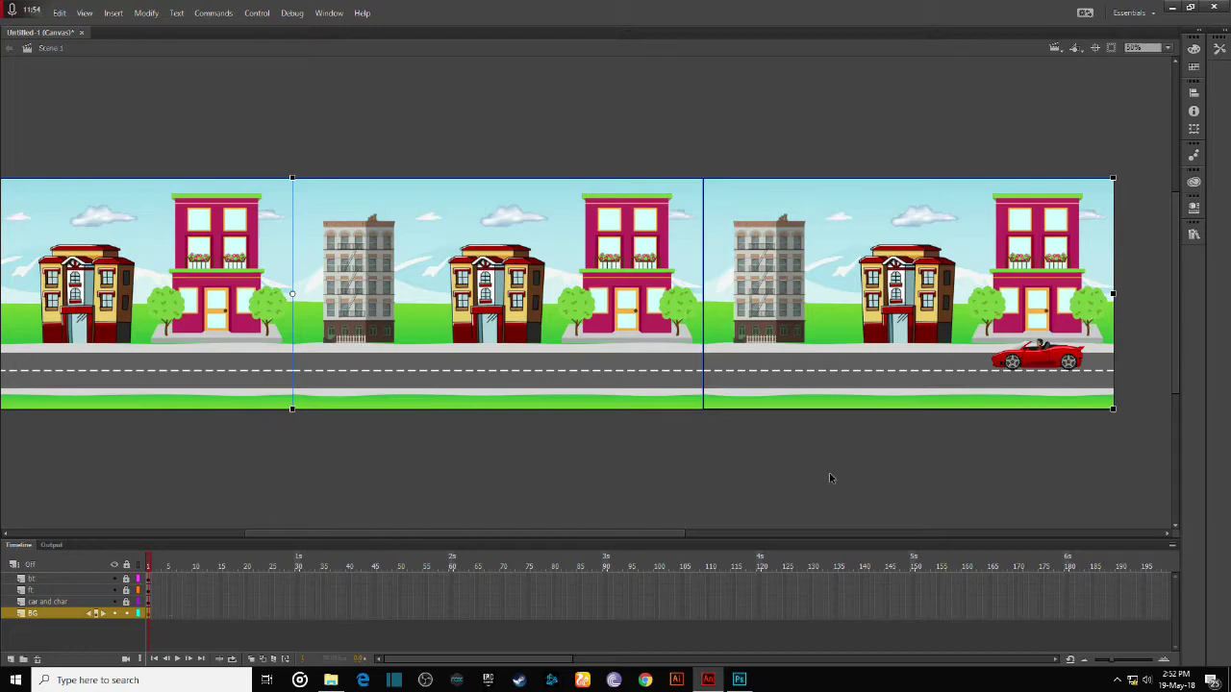
key("shift+Left")
key("shift+Left")
key("shift+Left")
key("shift+Left")
key("shift+Left")
key("shift+Left")
key("shift+Left")
key("shift+Left")
key("shift+Left")
key("shift+Left")
key("shift+Left")
key("shift+Left")
key("shift+Left")
key("shift+Left")
key("shift+Left")
key("shift+Left")
key("shift+Left")
key("shift+Left")
key("shift+Left")
key("shift+Left")
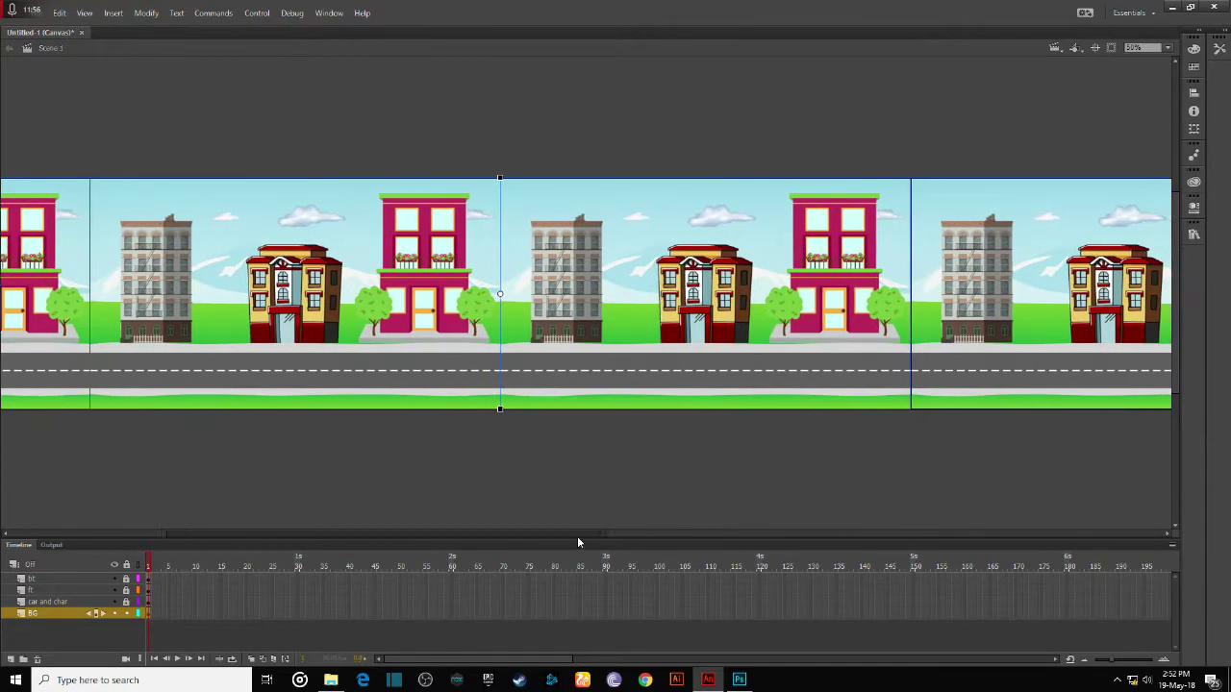
key("shift+Right")
key("shift+Right")
key("shift+Right")
key("shift+Right")
key("shift+Right")
key("shift+Right")
key("shift+Right")
key("shift+Right")
key("shift+Right")
key("shift+Right")
key("shift+Right")
key("shift+Right")
key("shift+Right")
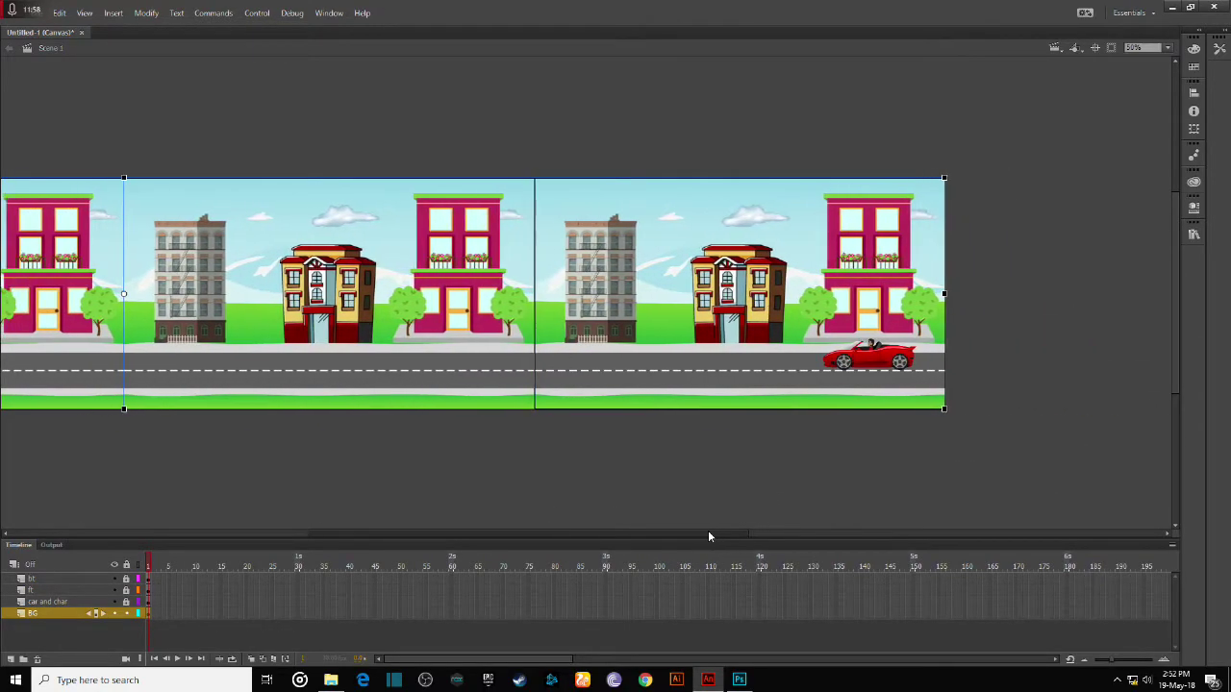
key("shift+Left")
key("shift+Left")
key("shift+Left")
key("shift+Left")
key("shift+Left")
key("shift+Left")
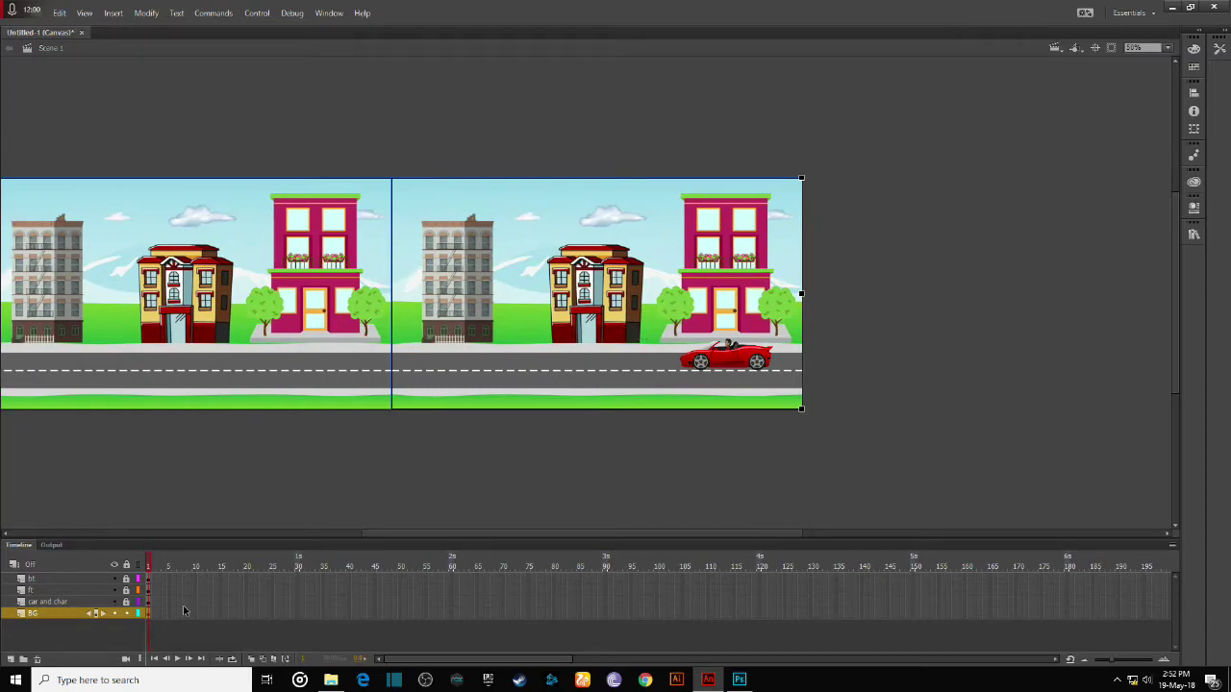
- Create a motion tween for the row of background images from the BG layer's first frame
right_click(151, 619)
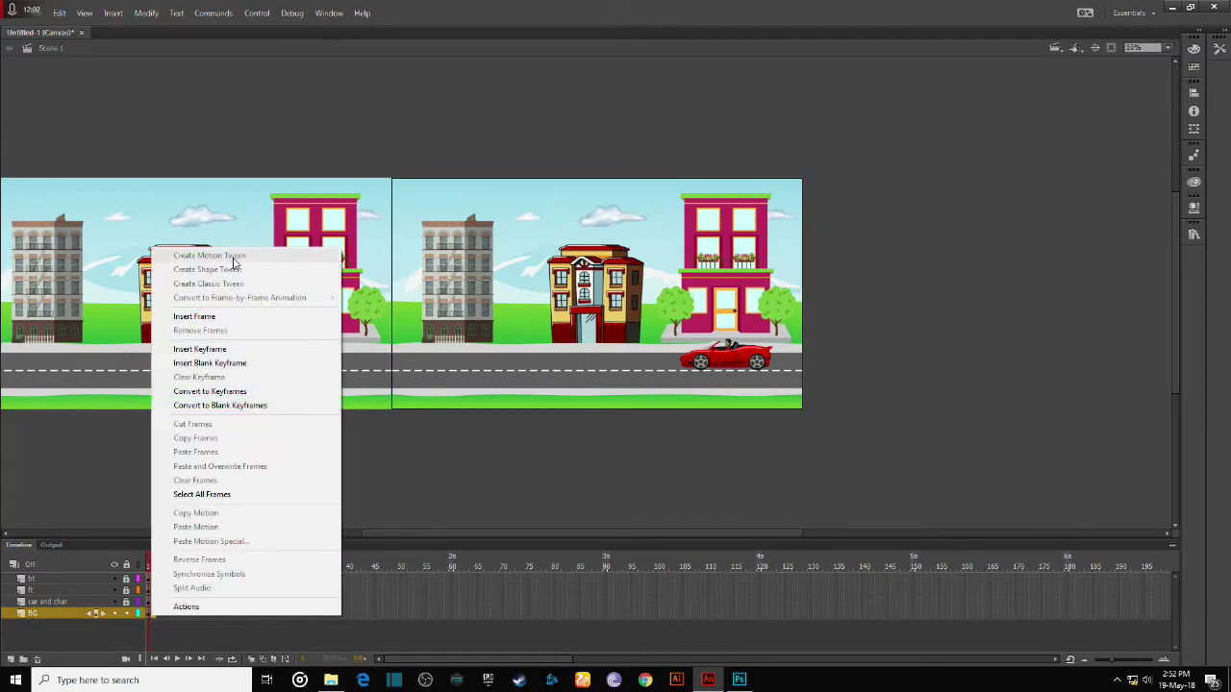
left_click(146, 621)
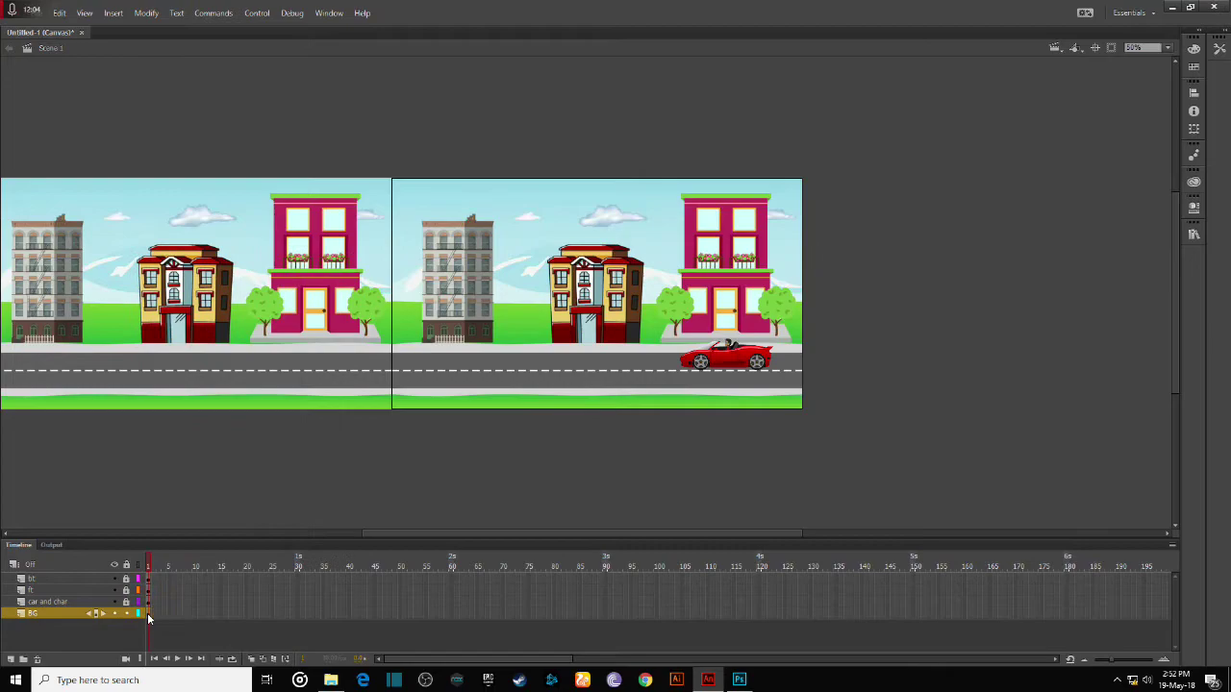
right_click(149, 617)
left_click(207, 253)
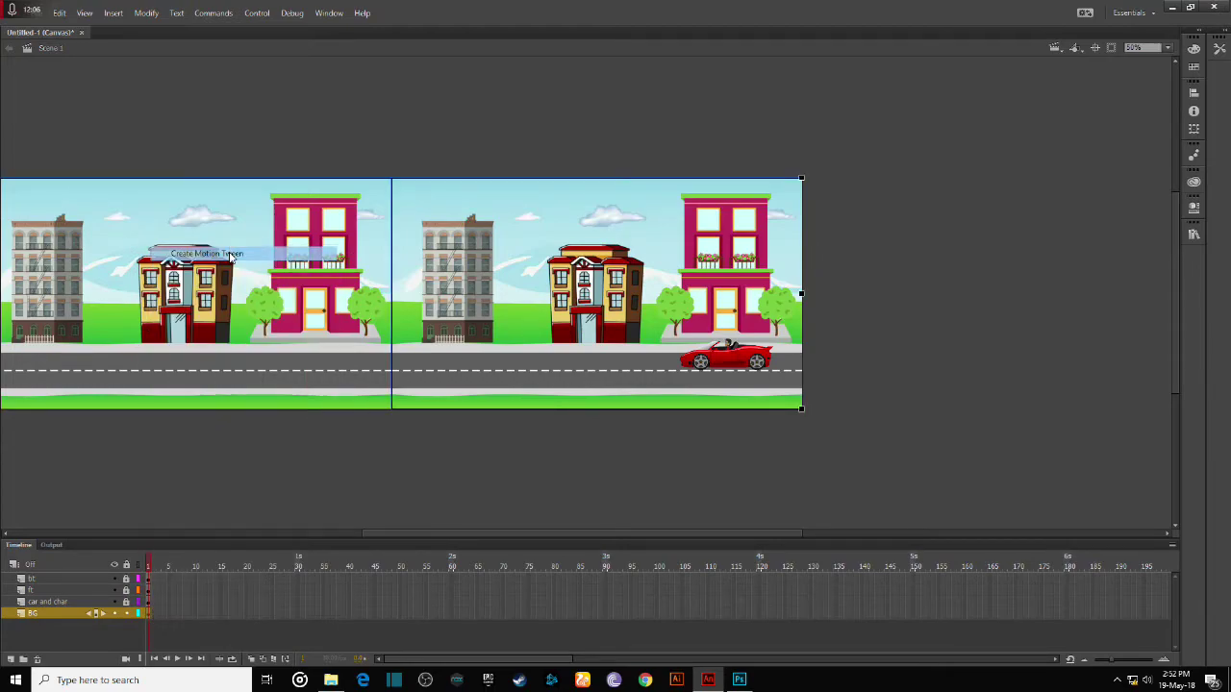
left_click(663, 366)
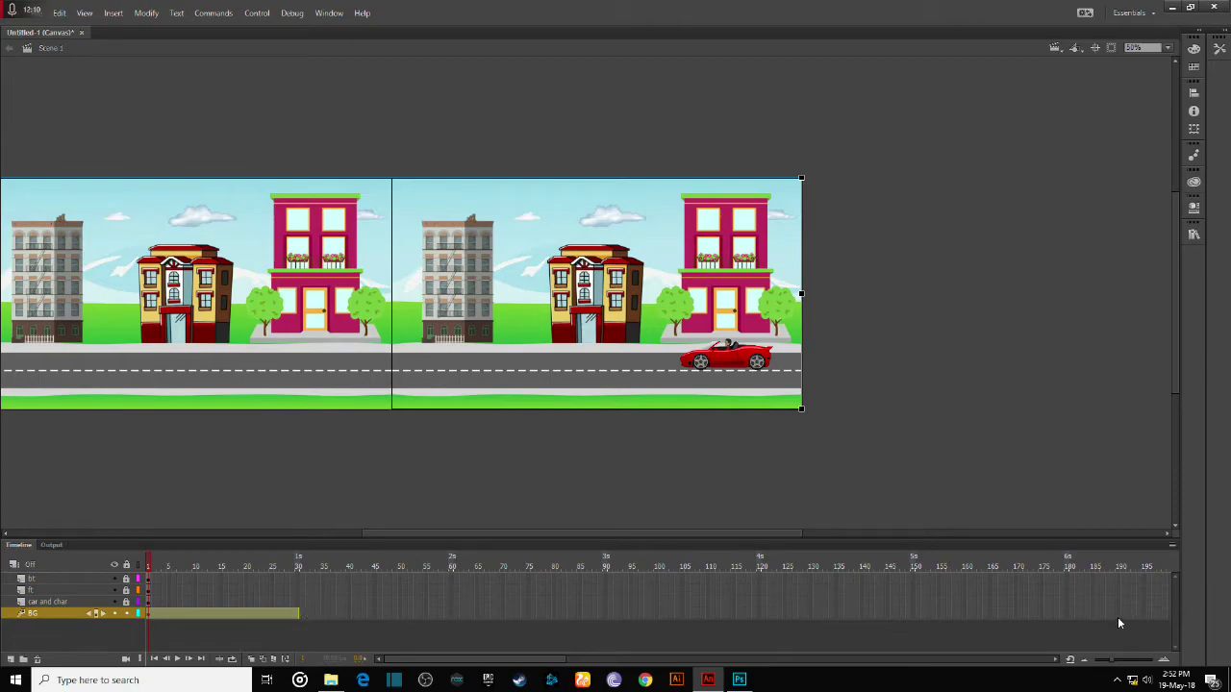
- Insert a keyframe for all properties at frame 180 of the BG layer
left_click_drag(1065, 616, 1067, 615)
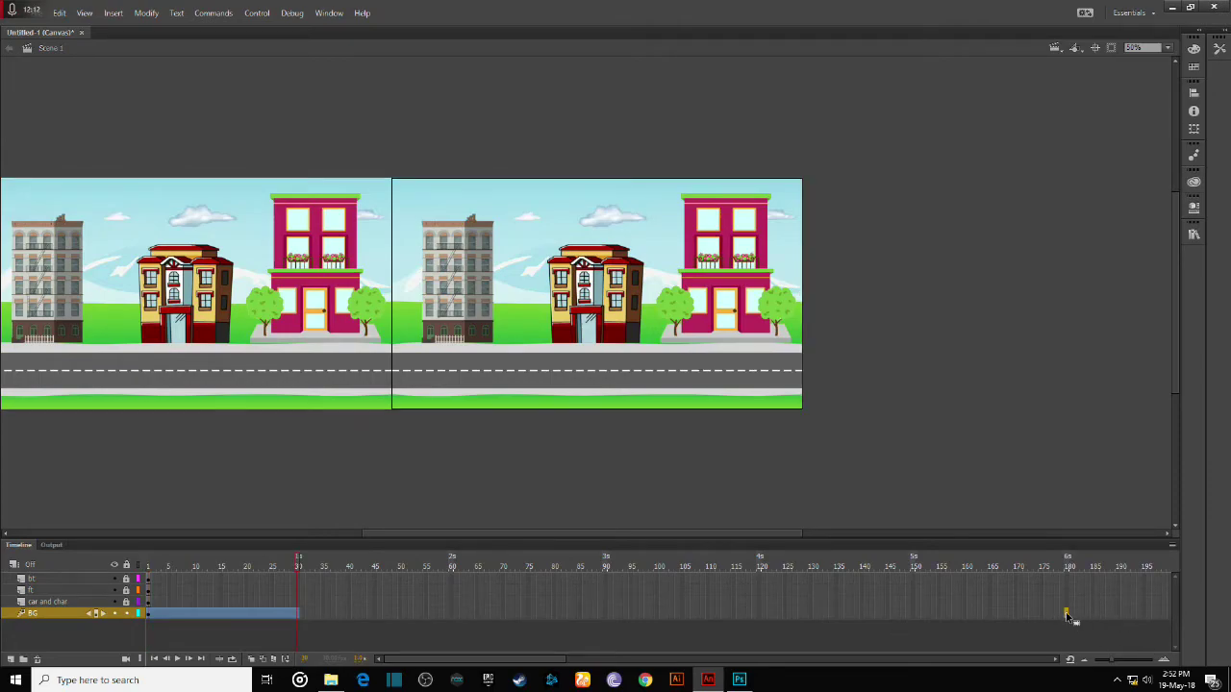
right_click(1067, 617)
mouse_move(1093, 335)
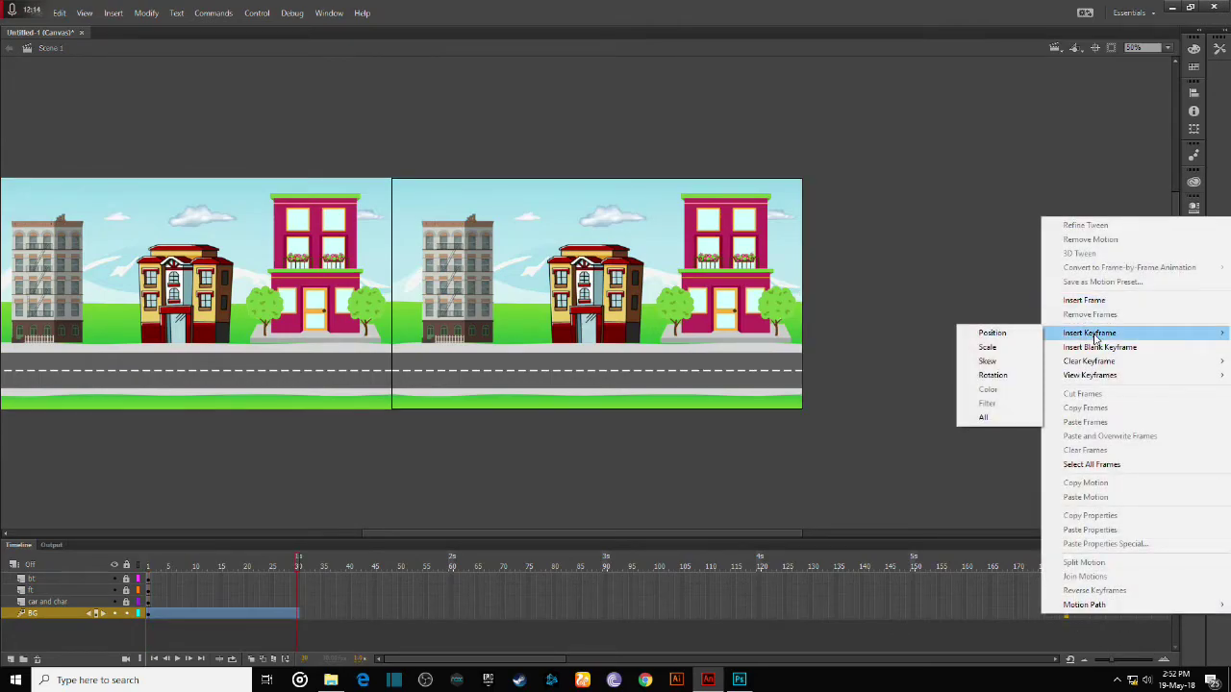
left_click(985, 416)
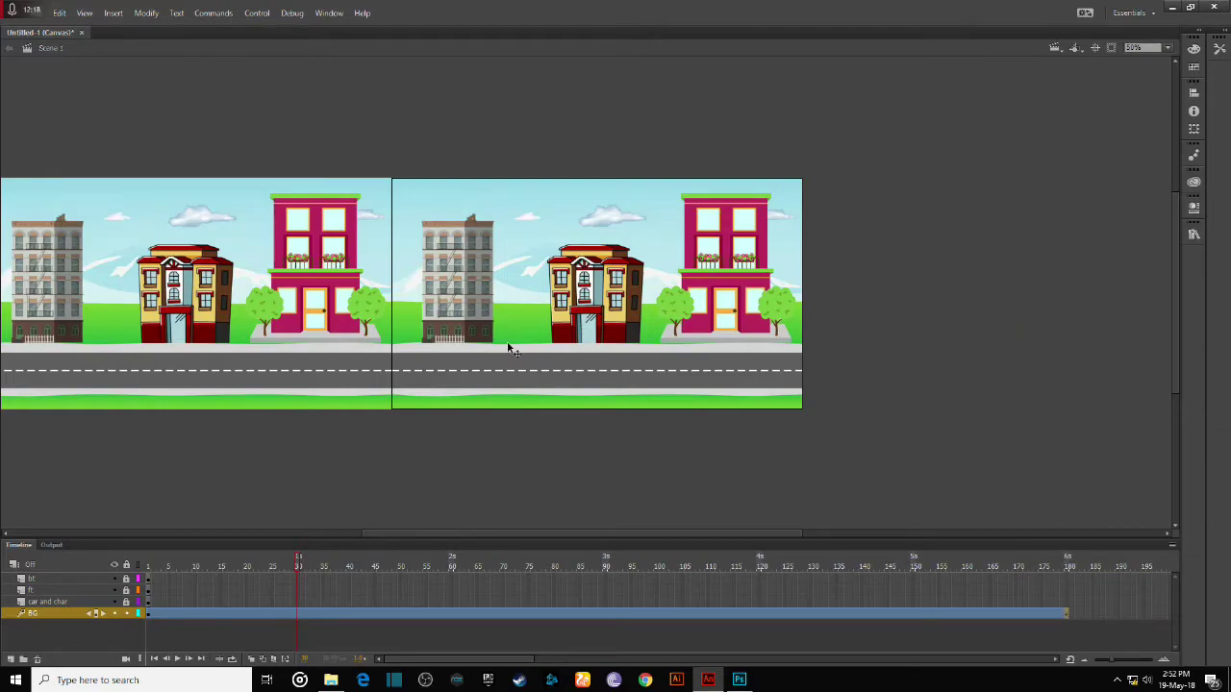
- Try sliding the background to the right at frame 30, and undo the move and the frame 180 keyframe
left_click_drag(469, 342, 550, 348)
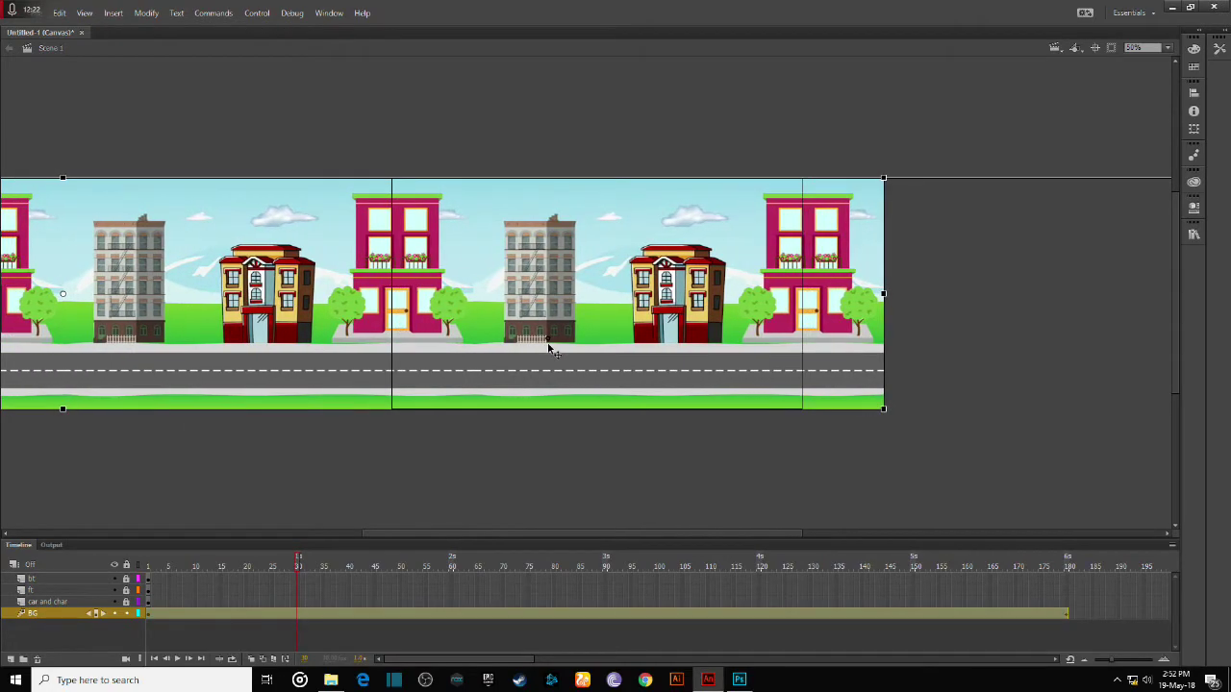
key("ctrl+z")
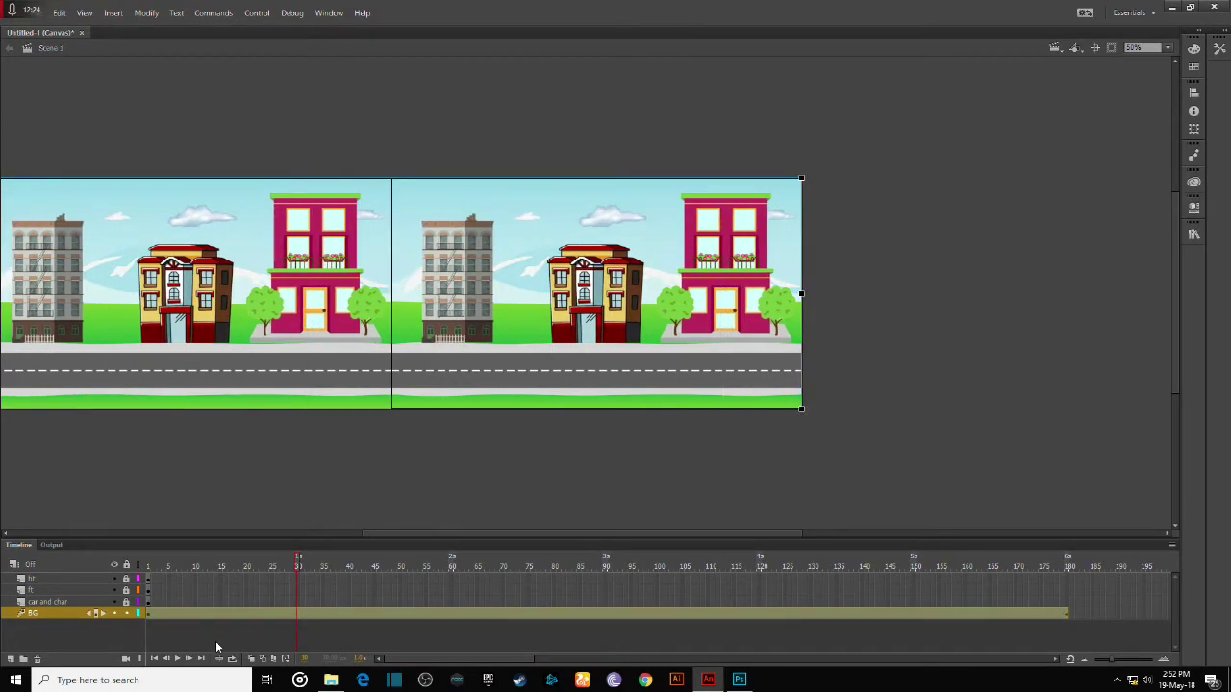
left_click(297, 559)
key("shift+F5")
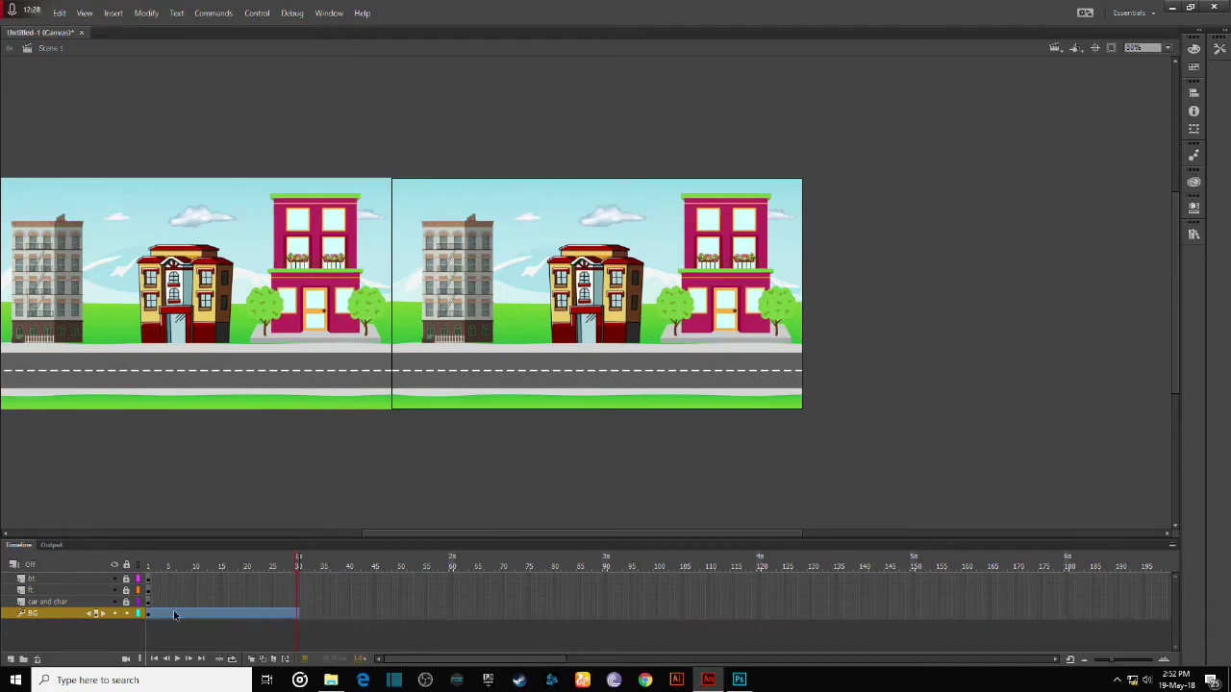
- Extend the BG layer's motion tween with an all-properties keyframe at frame 180
left_click(61, 615)
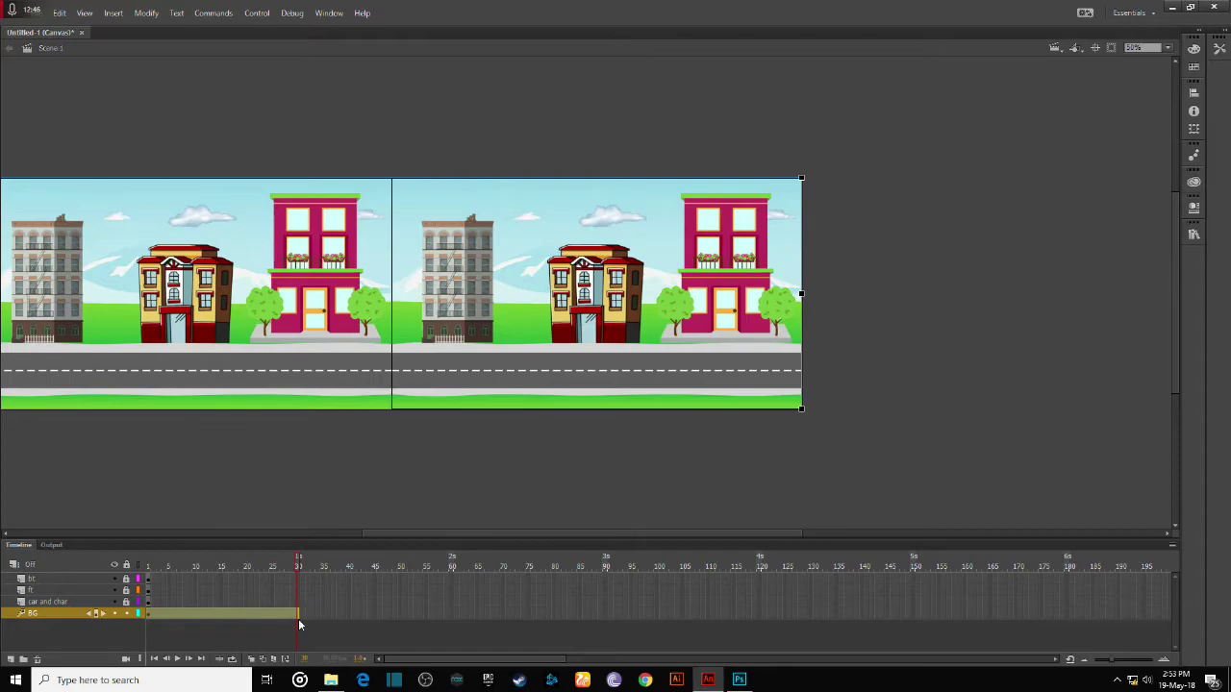
right_click(1070, 616)
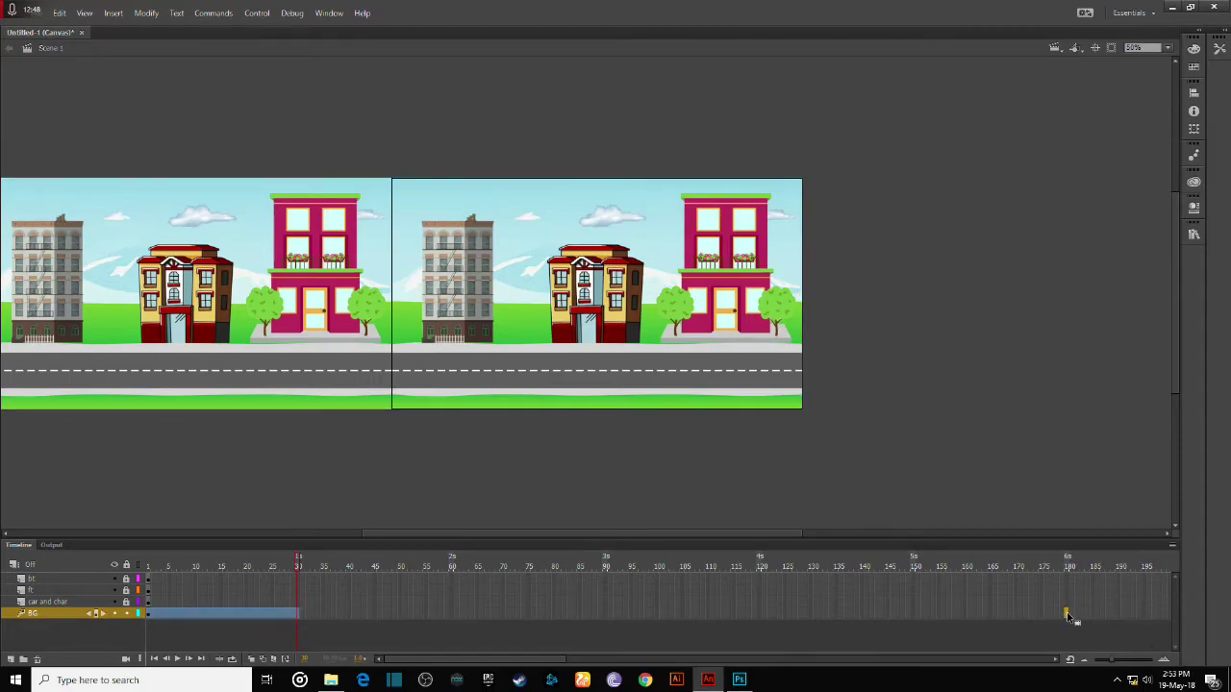
mouse_move(1113, 331)
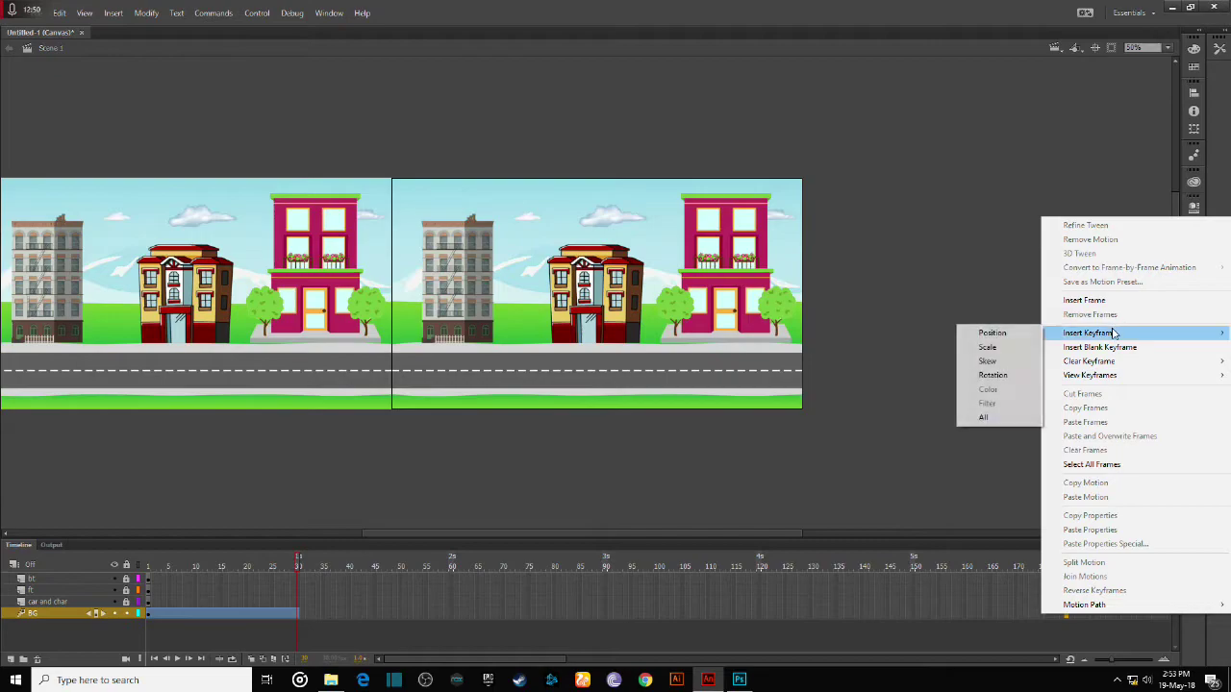
left_click(1004, 417)
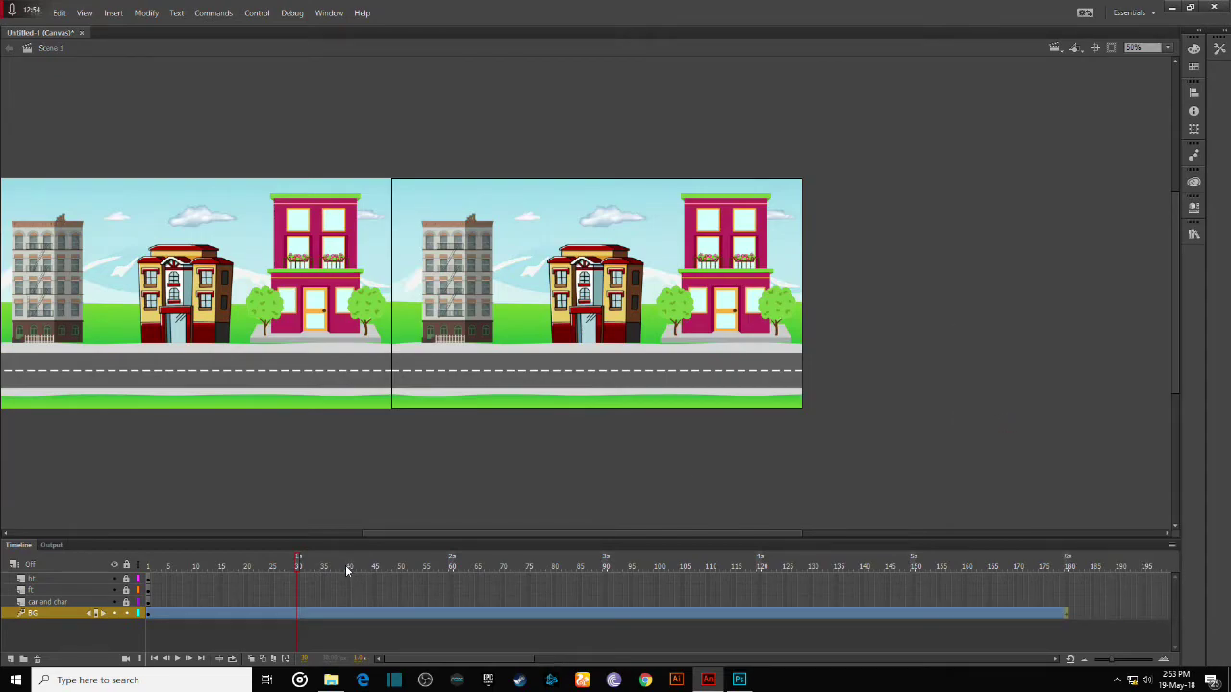
- At frame 180, slide the background row right until its left end meets the stage's left edge, and play back the scrolling
left_click_drag(299, 562, 1104, 566)
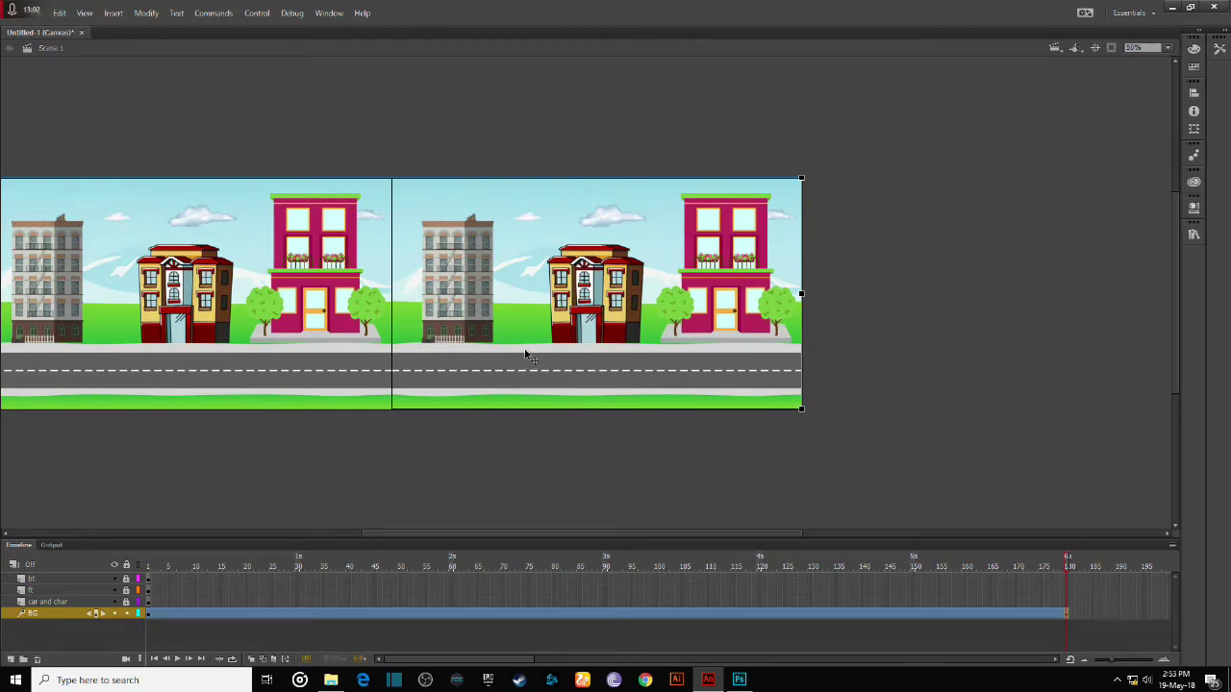
key("shift+Right")
key("shift+Right")
key("shift+Right")
key("shift+Right")
key("shift+Right")
key("shift+Right")
key("shift+Right")
key("shift+Right")
key("shift+Right")
key("shift+Right")
key("shift+Right")
key("shift+Right")
key("shift+Right")
key("shift+Right")
left_click_drag(462, 349, 637, 343)
key("shift+Right")
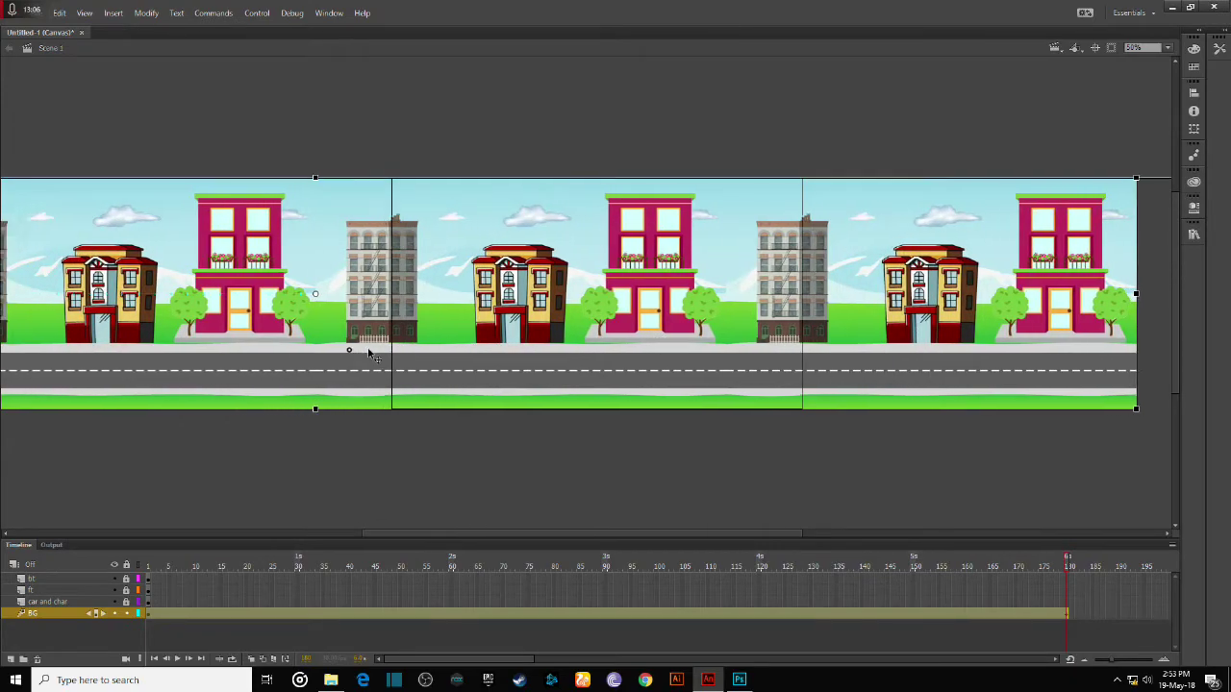
left_click_drag(362, 356, 578, 349)
left_click_drag(325, 349, 573, 337)
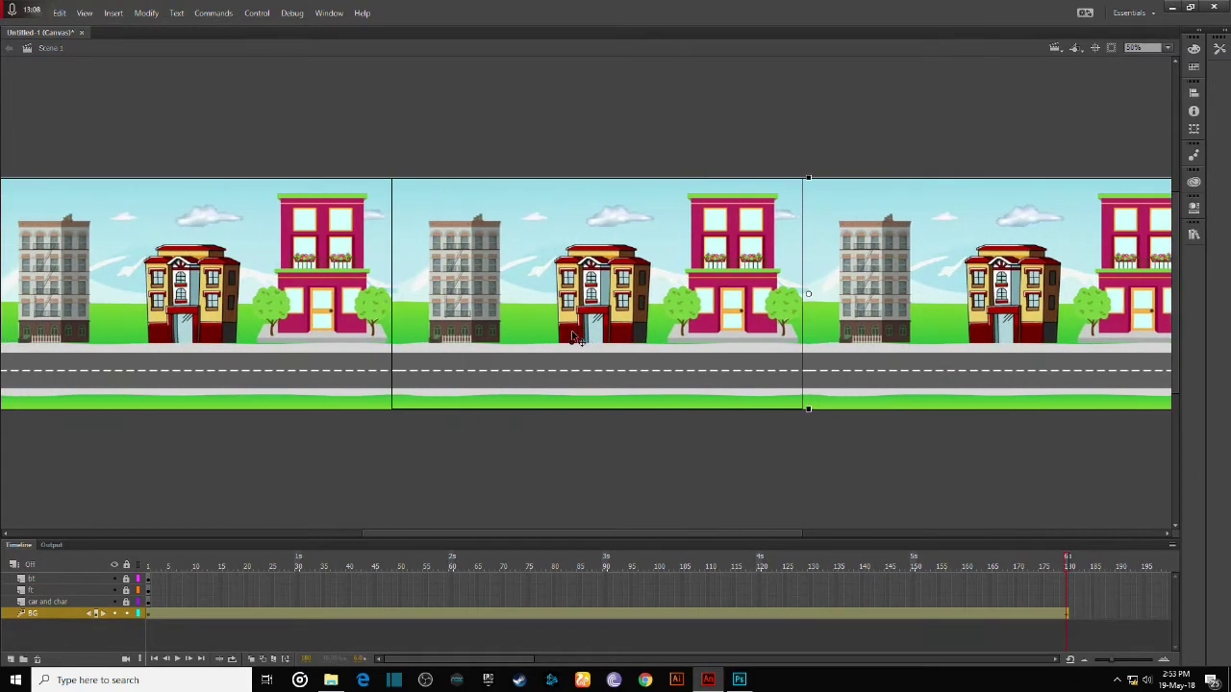
left_click_drag(271, 352, 674, 349)
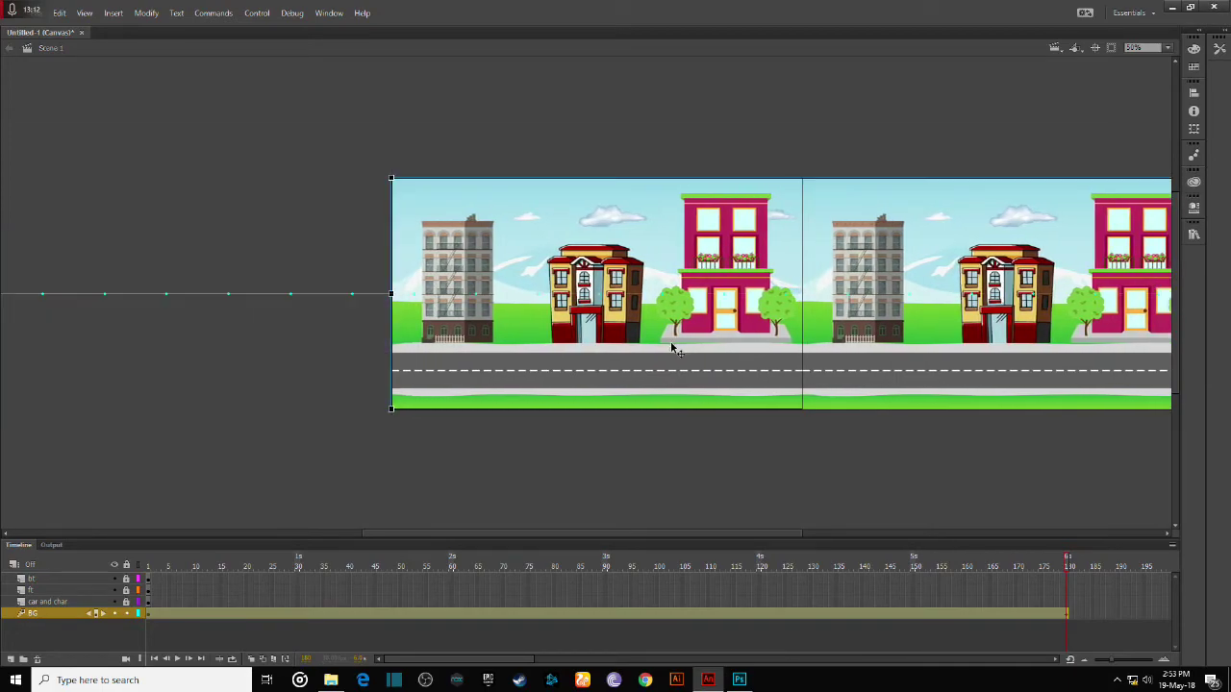
left_click(178, 658)
left_click(177, 660)
- Insert a keyframe at frame 180 on the car and char layer and play back the animation
left_click(69, 601)
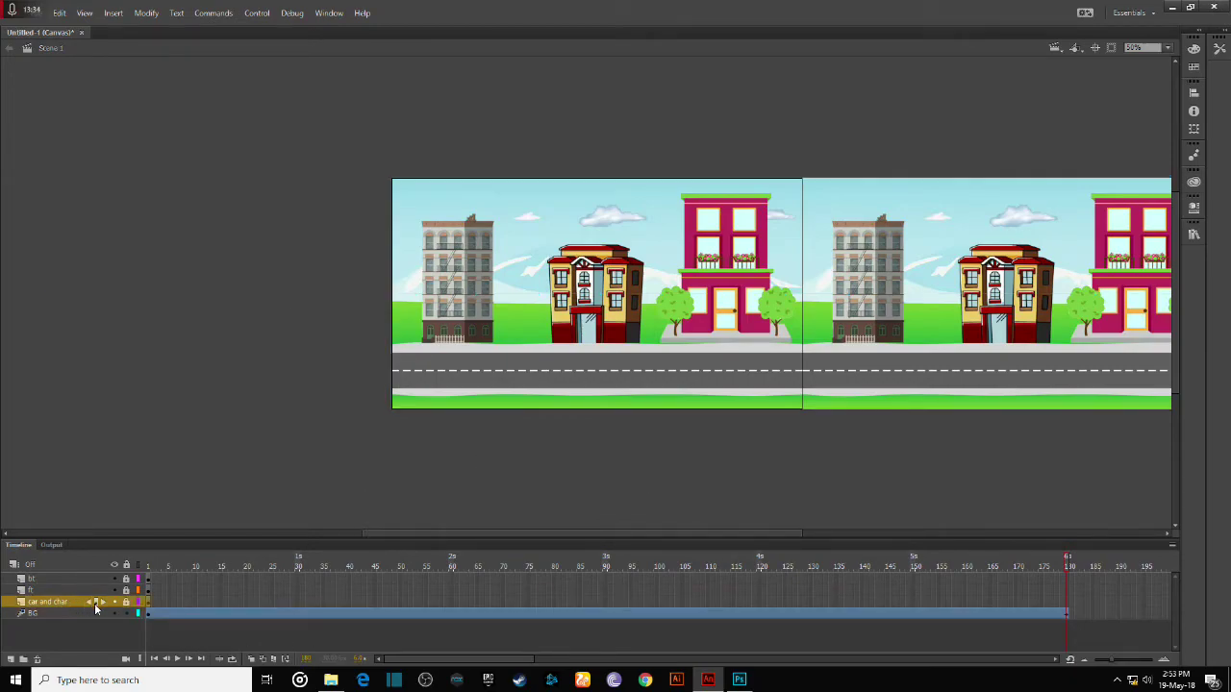
left_click(146, 600)
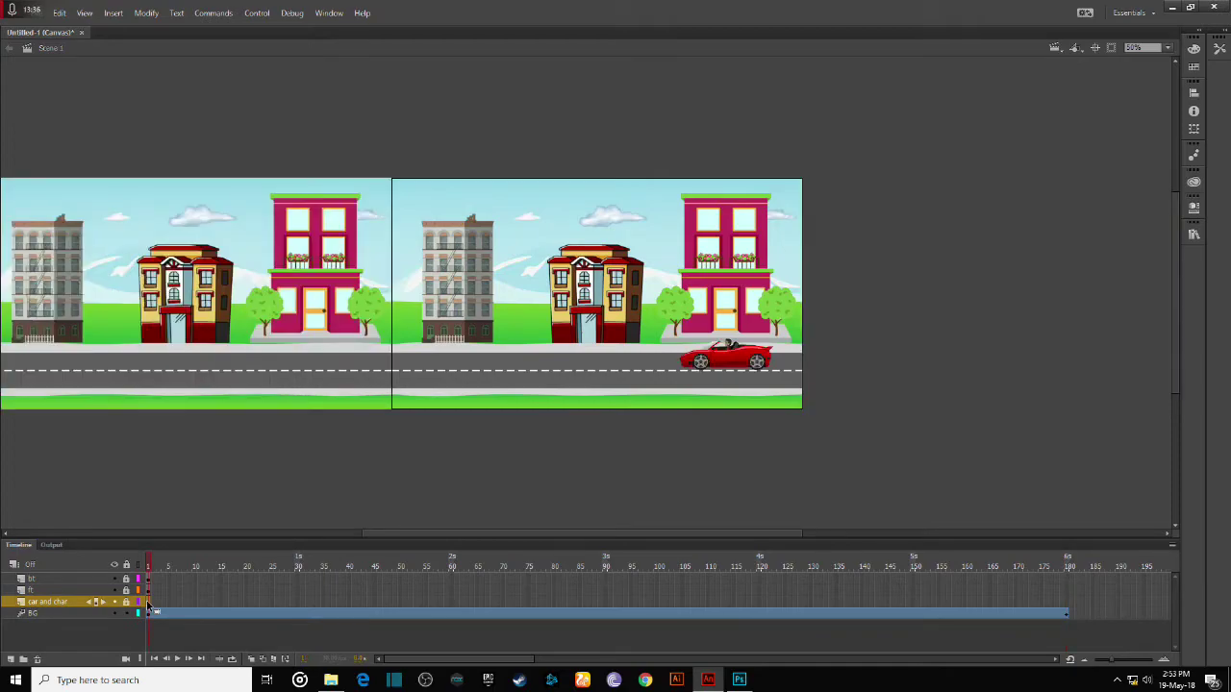
right_click(147, 600)
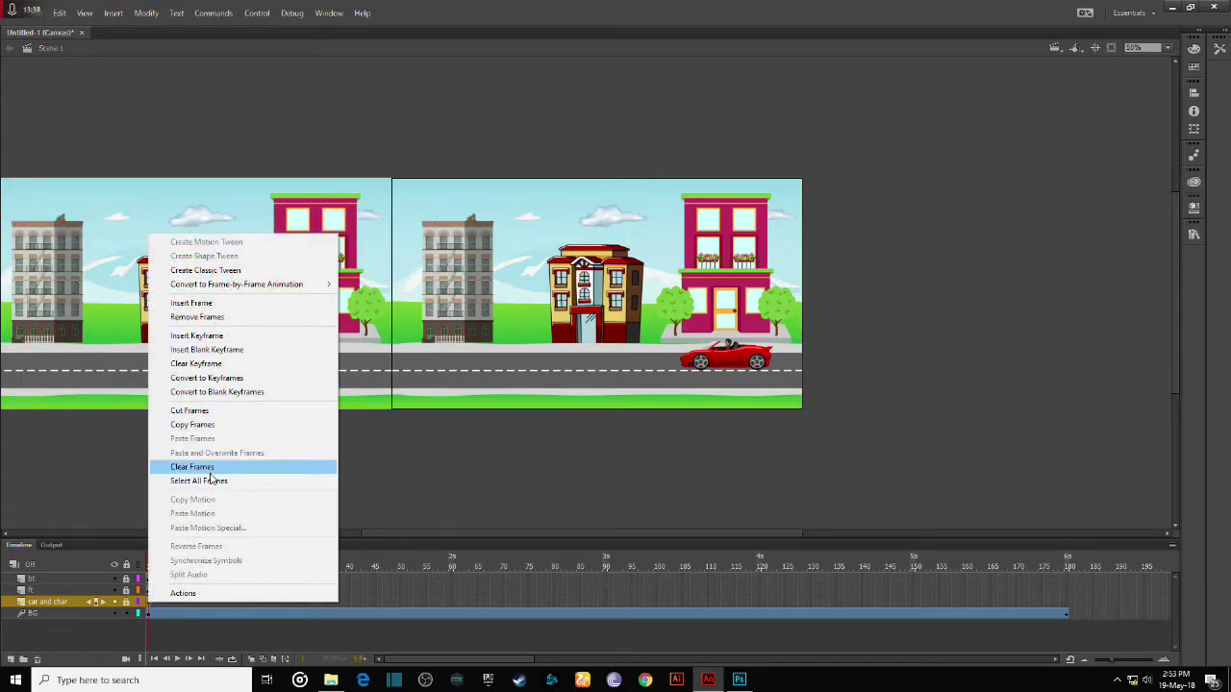
left_click(1065, 599)
right_click(1066, 600)
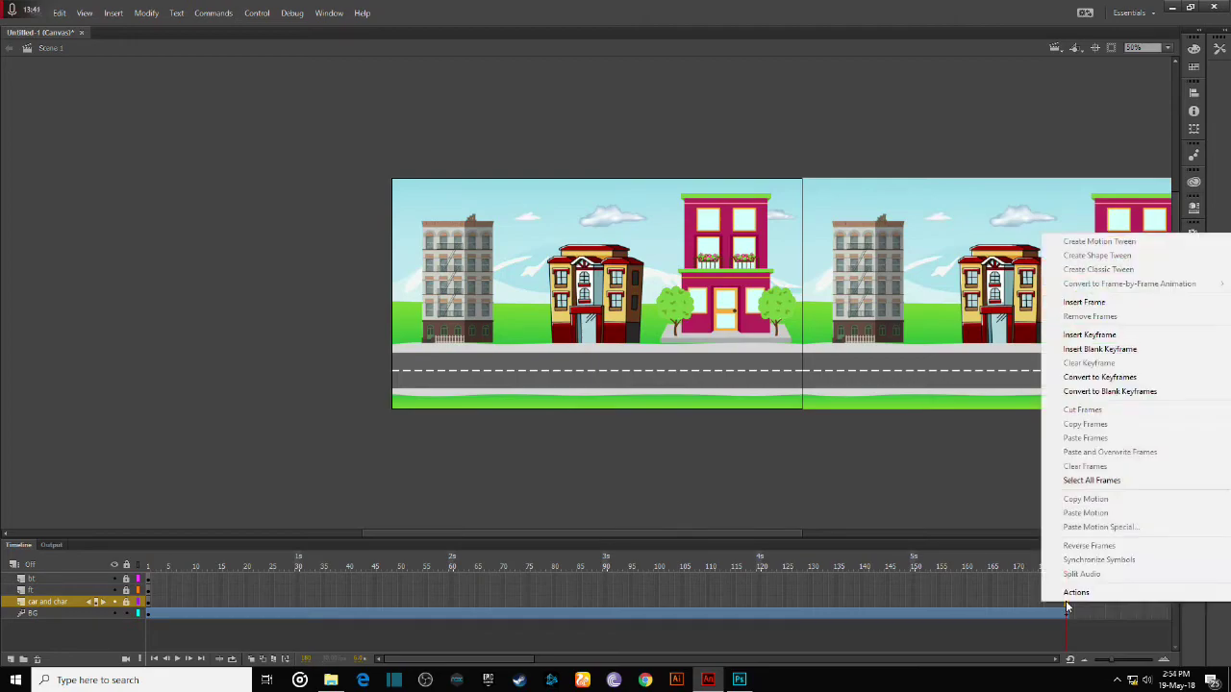
left_click(1093, 333)
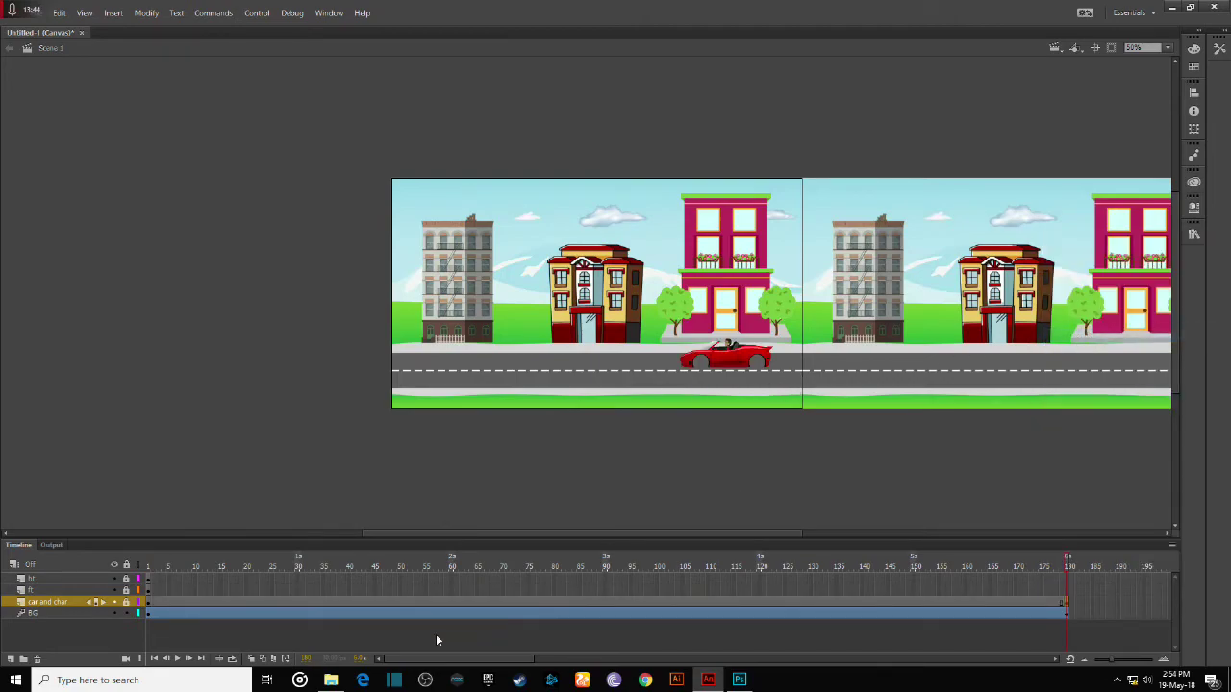
left_click(177, 659)
- Create a motion tween for the front tyre on the ft layer and return to frame 1
left_click(88, 590)
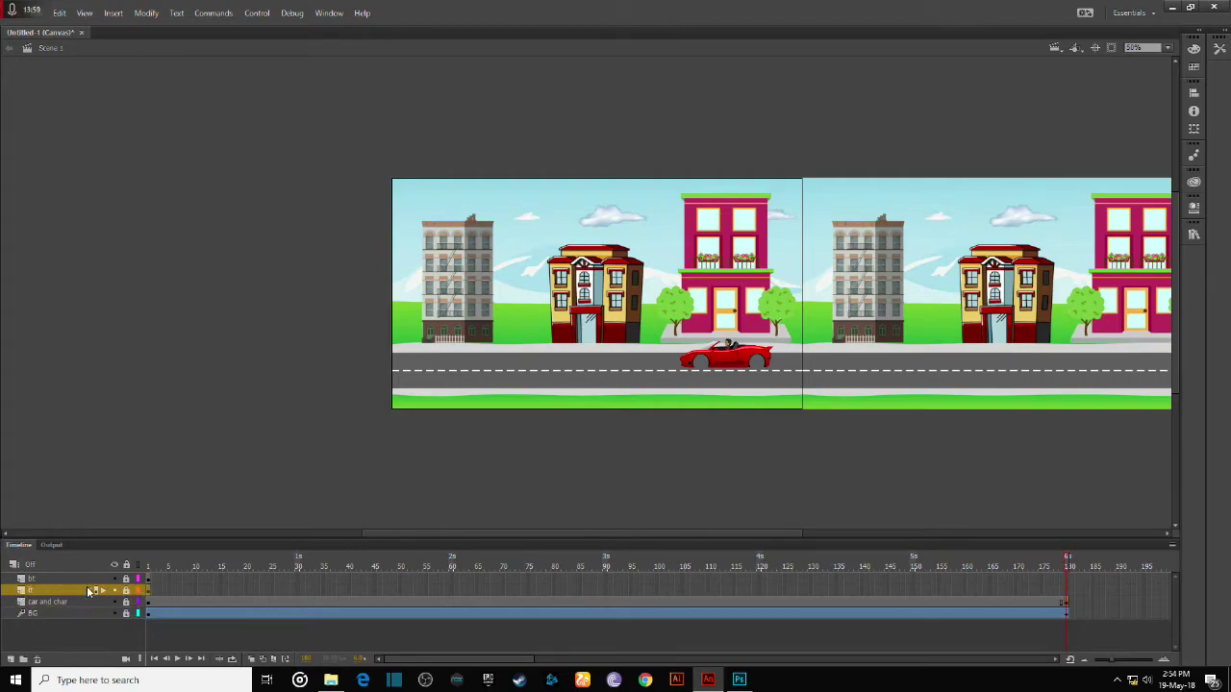
right_click(149, 591)
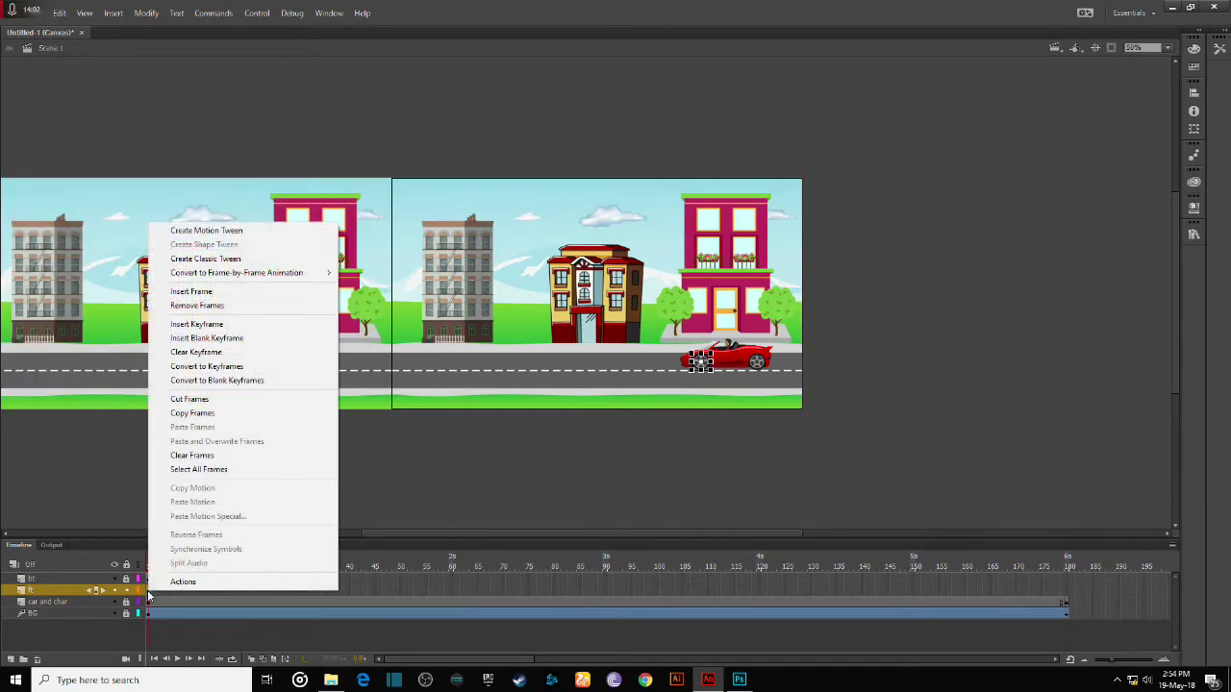
left_click(228, 233)
left_click(668, 368)
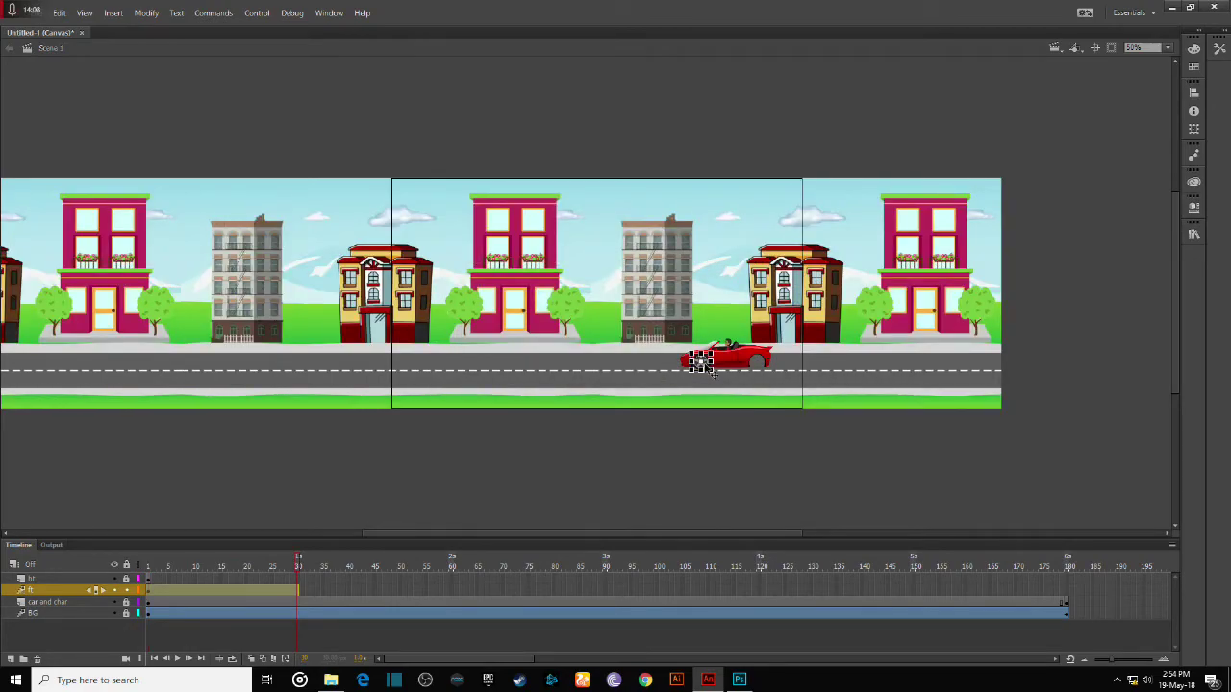
left_click_drag(495, 533, 525, 533)
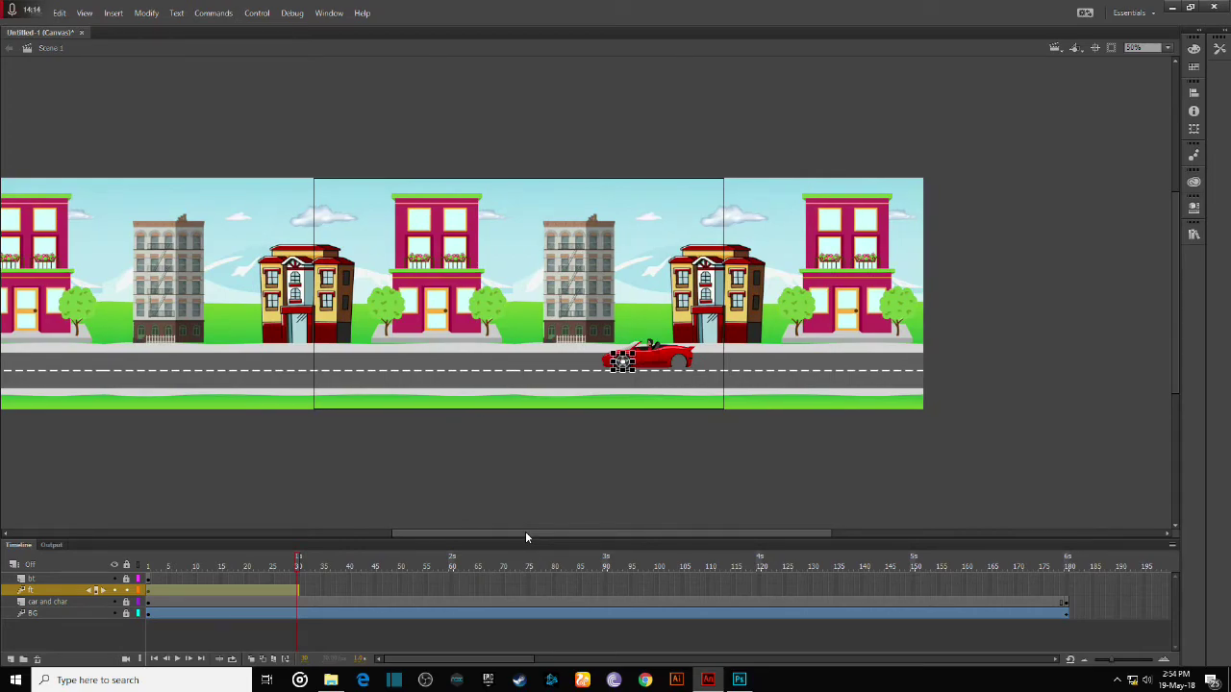
left_click_drag(300, 562, 123, 566)
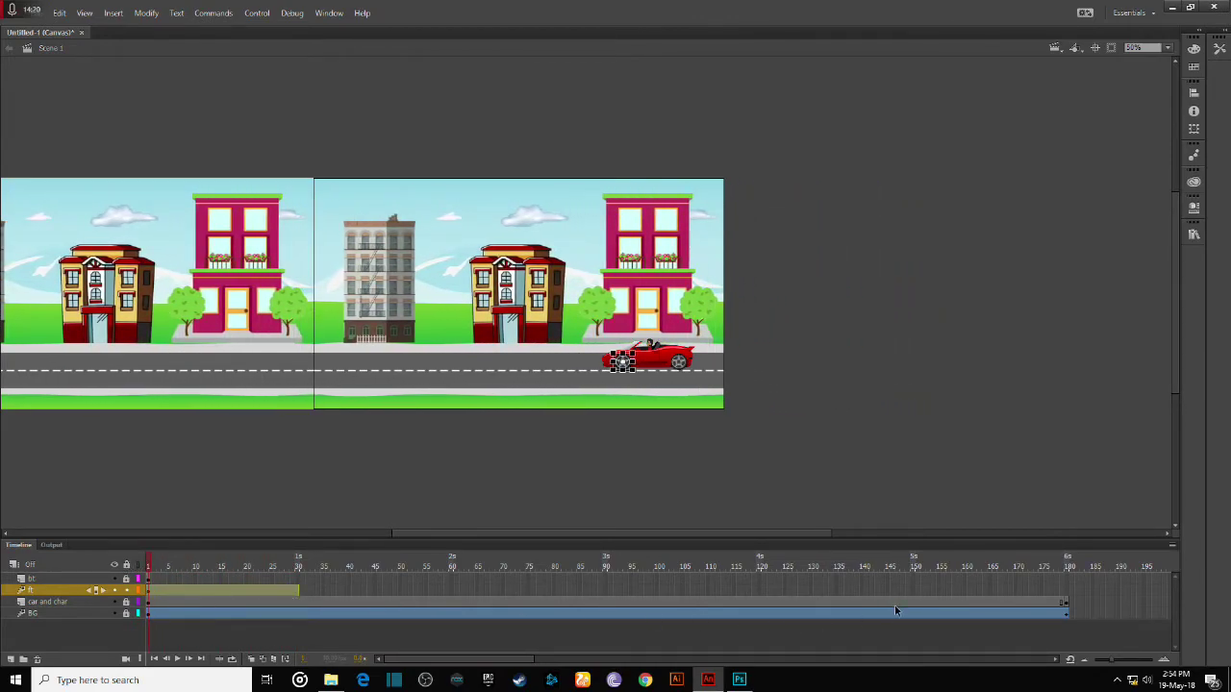
- Insert a rotation keyframe at frame 180 of the ft layer's motion tween
left_click(1067, 591)
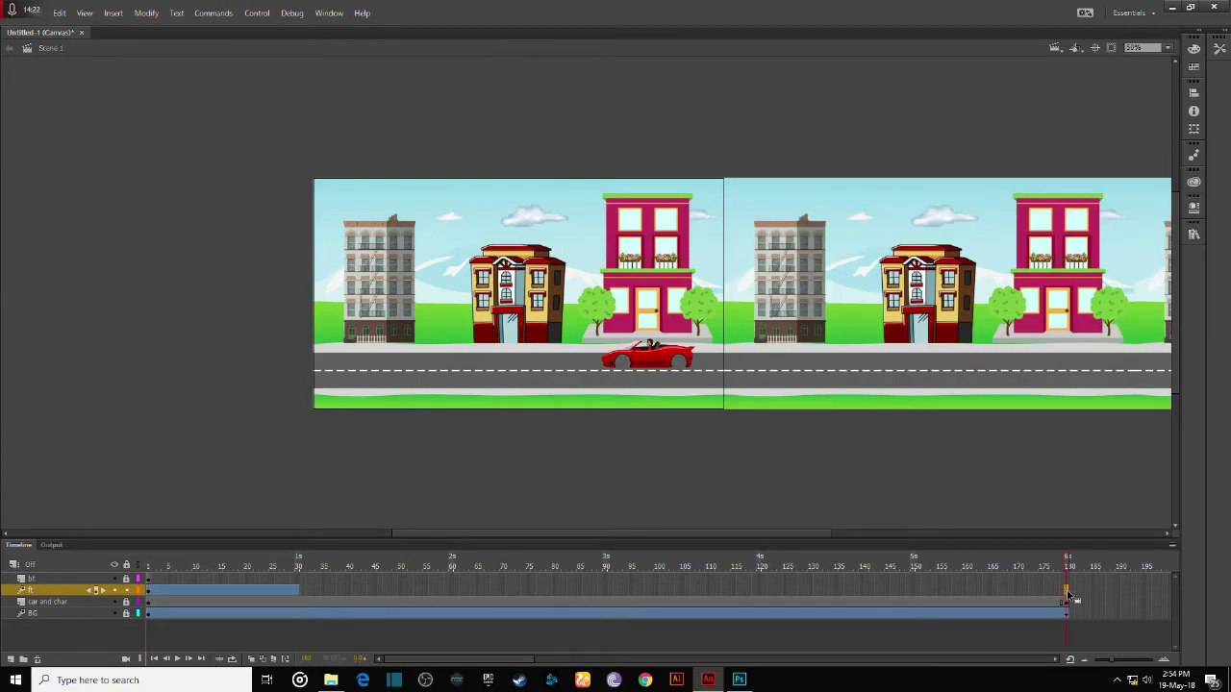
right_click(1067, 590)
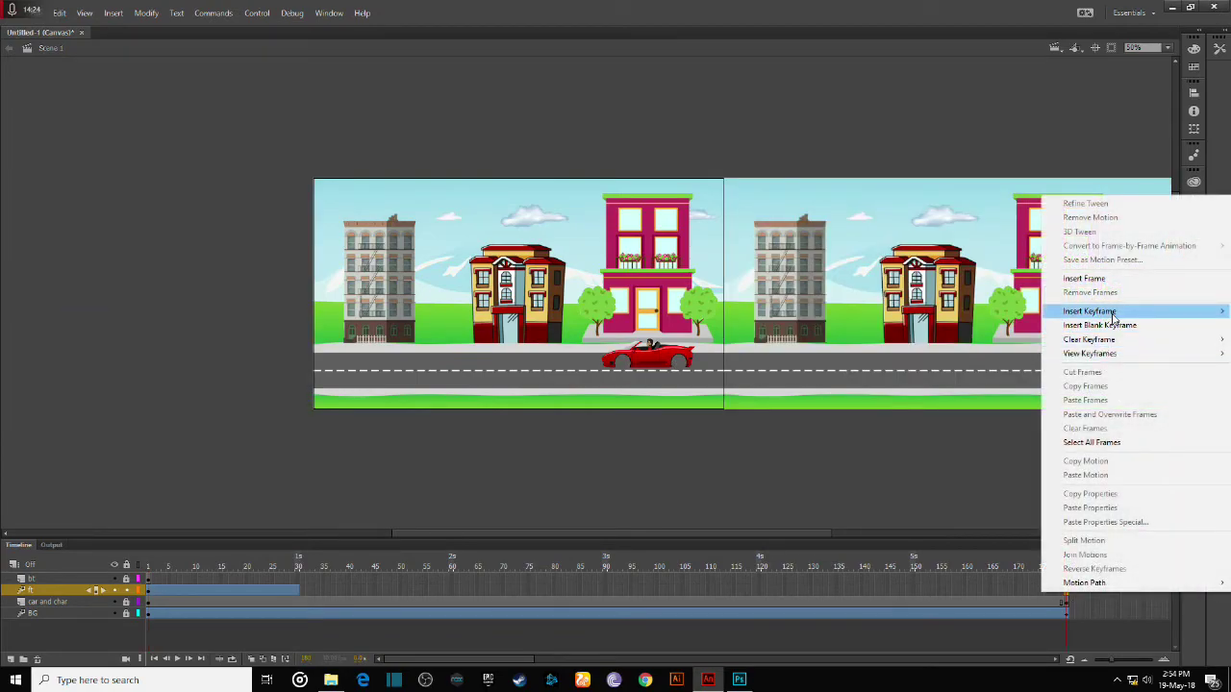
mouse_move(1113, 318)
left_click(1004, 355)
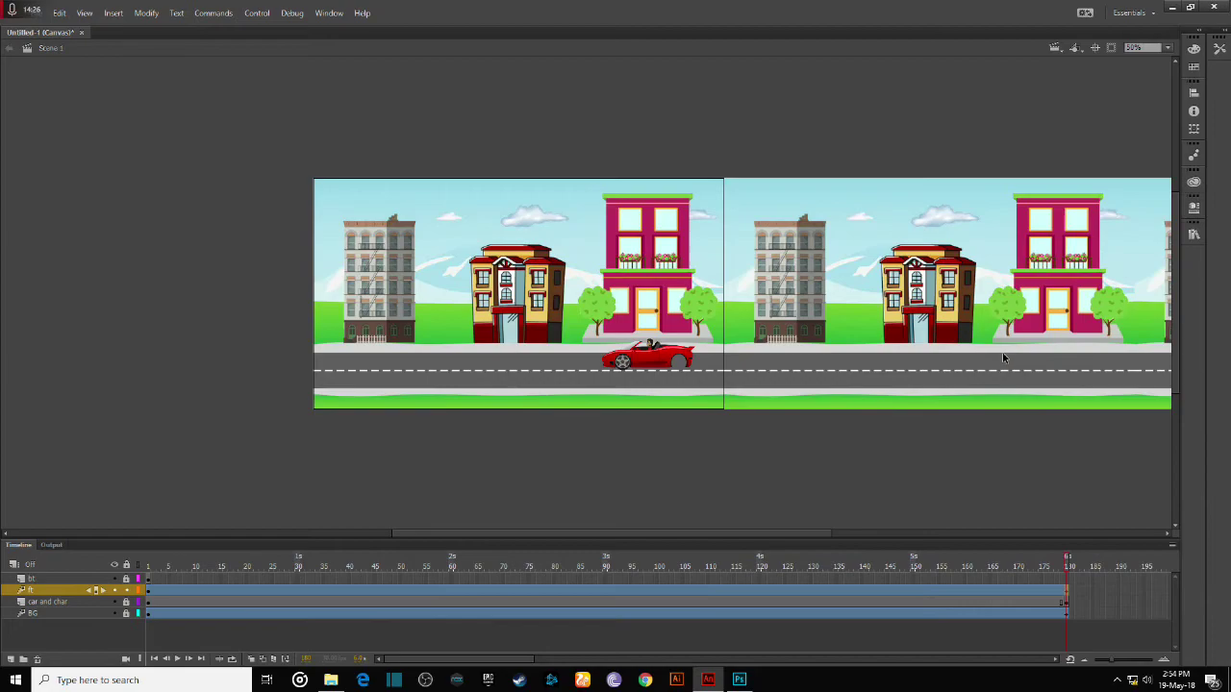
- Set the rotation count and direction of the front tyre's motion tween so that the tyre spins
left_click(1193, 209)
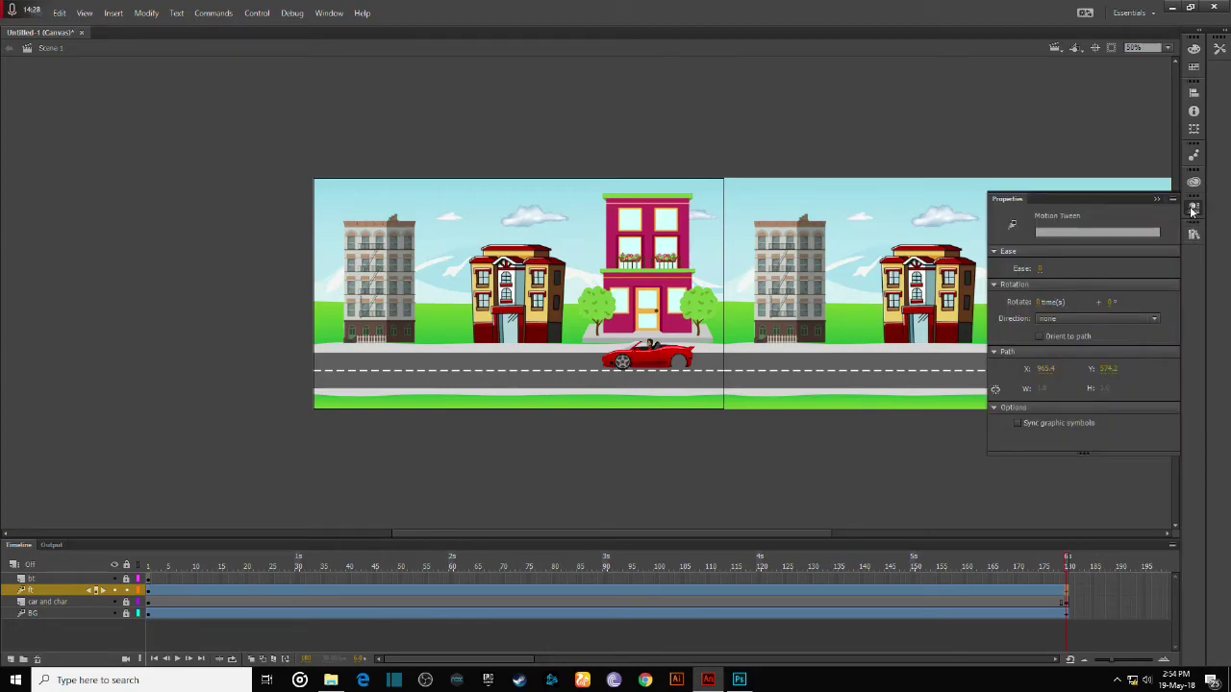
left_click(1037, 302)
left_click(1063, 320)
left_click(1063, 348)
left_click(947, 478)
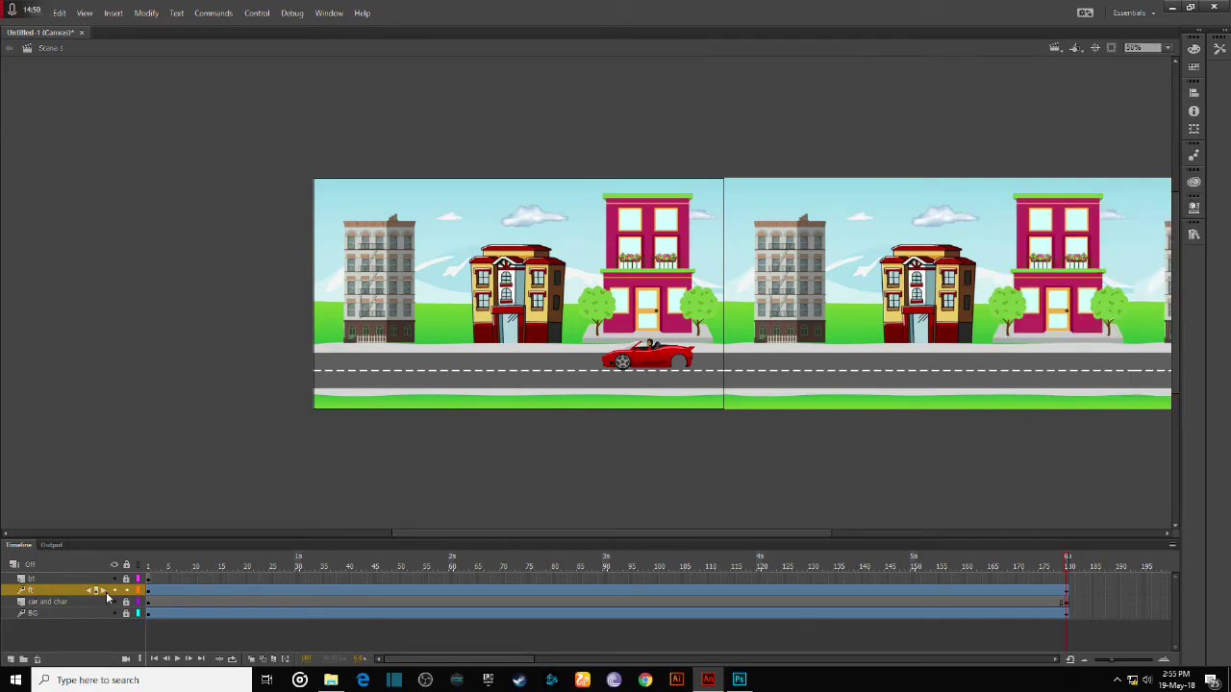
- Create a motion tween for the back tyre from frame 1 of the bt layer, converting it to a symbol
left_click(71, 579)
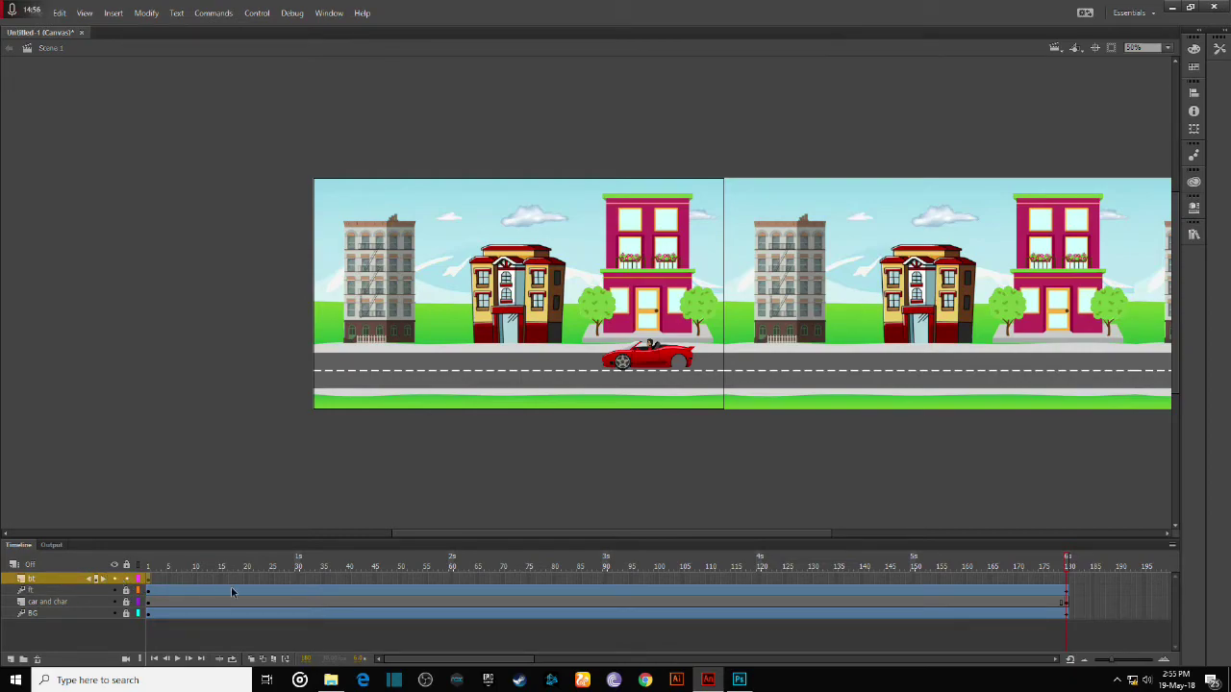
left_click(147, 579)
right_click(146, 579)
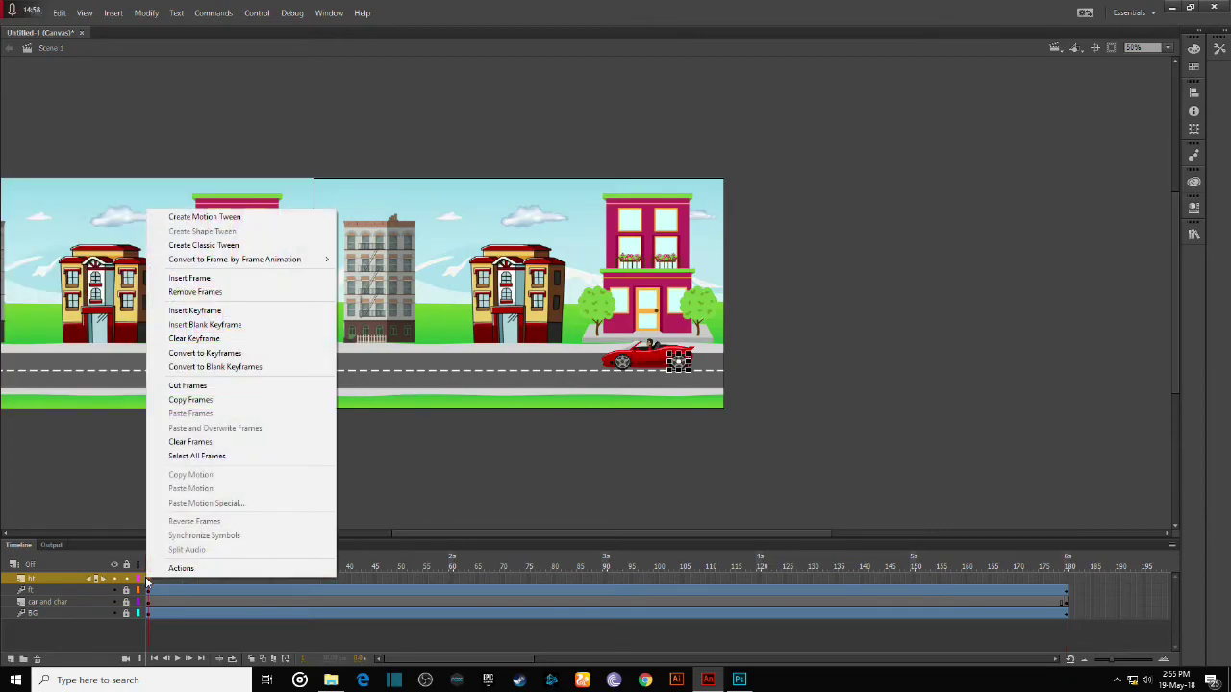
left_click(208, 213)
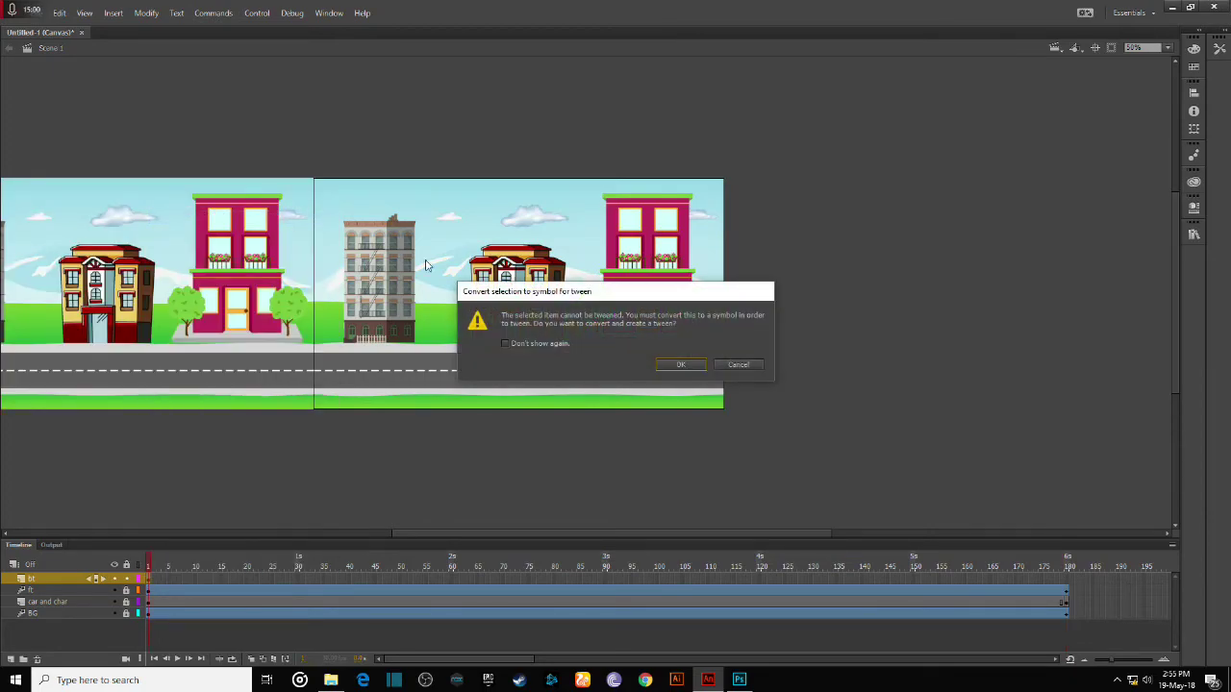
left_click(680, 365)
- Insert a rotation keyframe at frame 180 of the bt layer's motion tween
left_click(1071, 577)
right_click(1071, 577)
mouse_move(1097, 296)
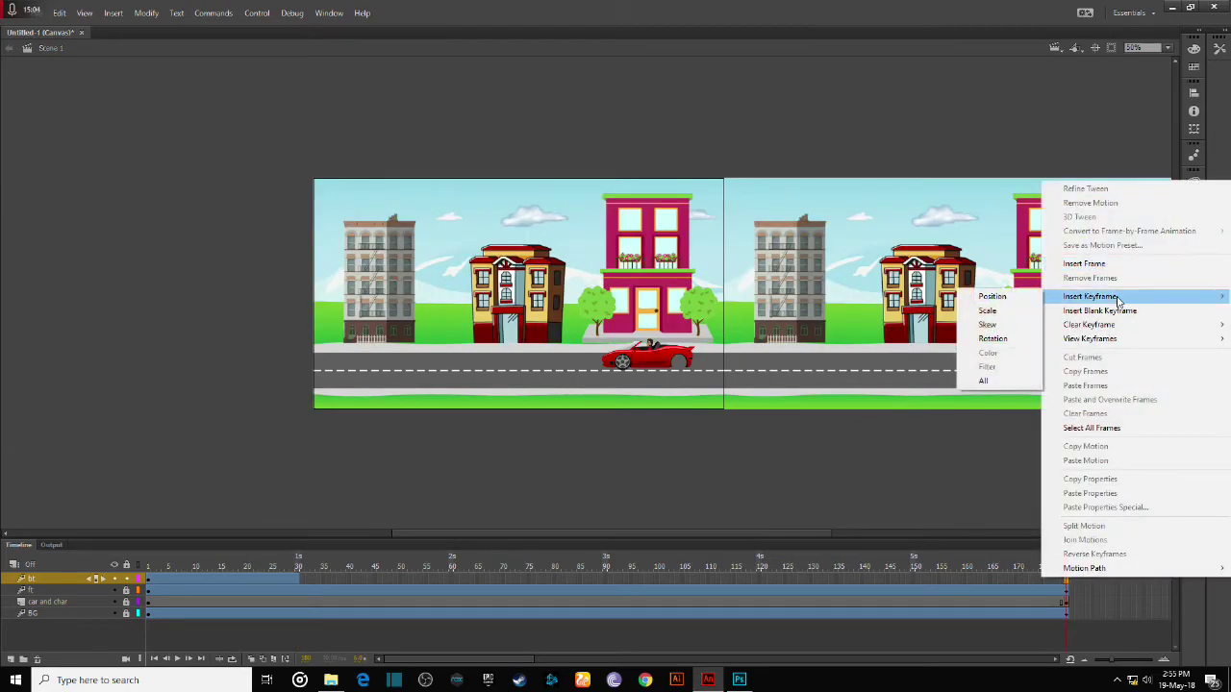
left_click(989, 341)
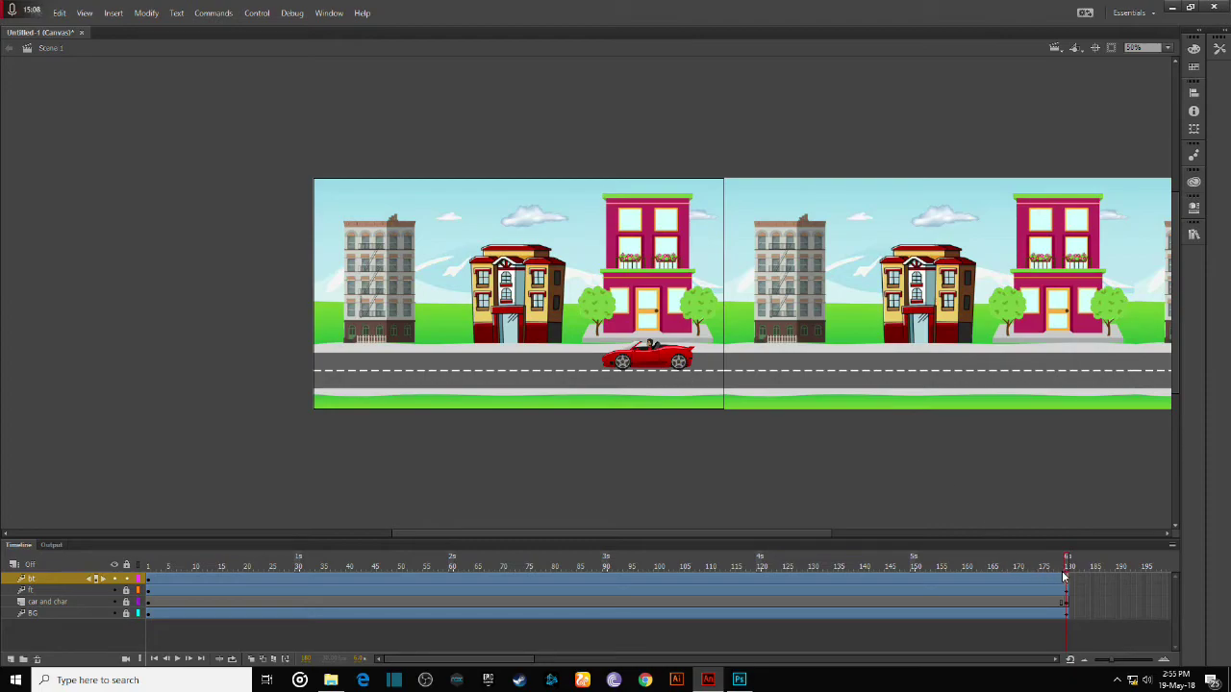
- Set the rotation count of the back tyre's motion tween and its direction to CW so that the tyre spins
left_click(1194, 208)
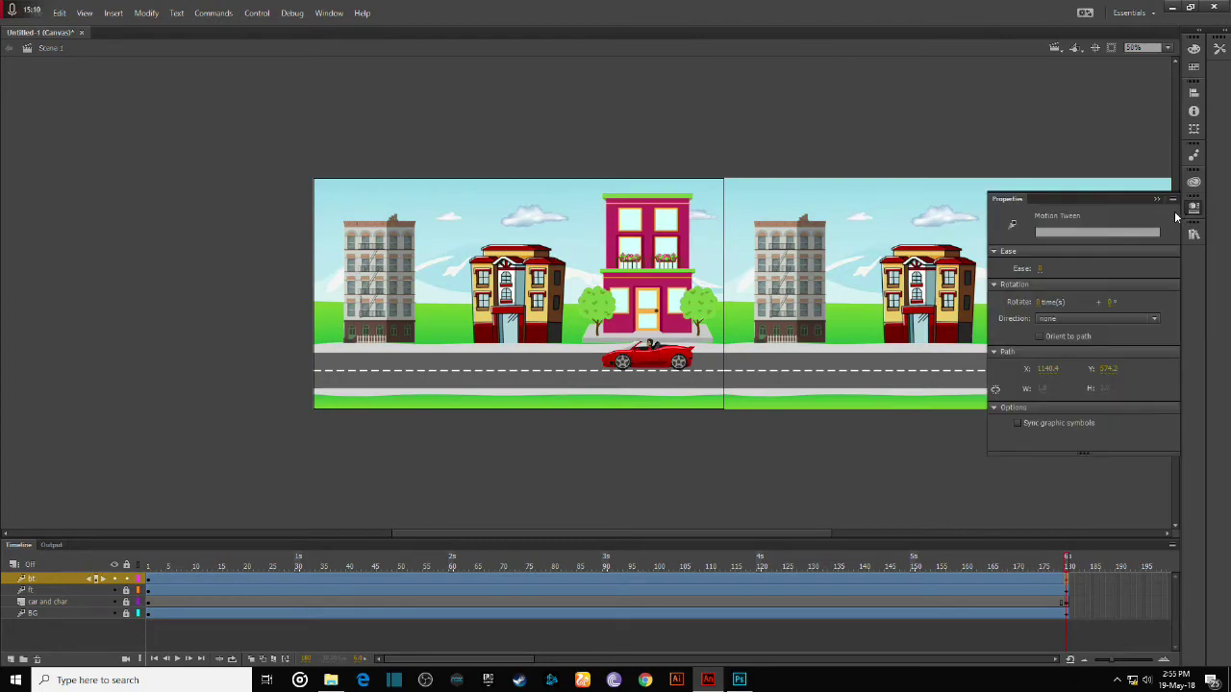
left_click_drag(1039, 301, 1087, 301)
left_click(1048, 320)
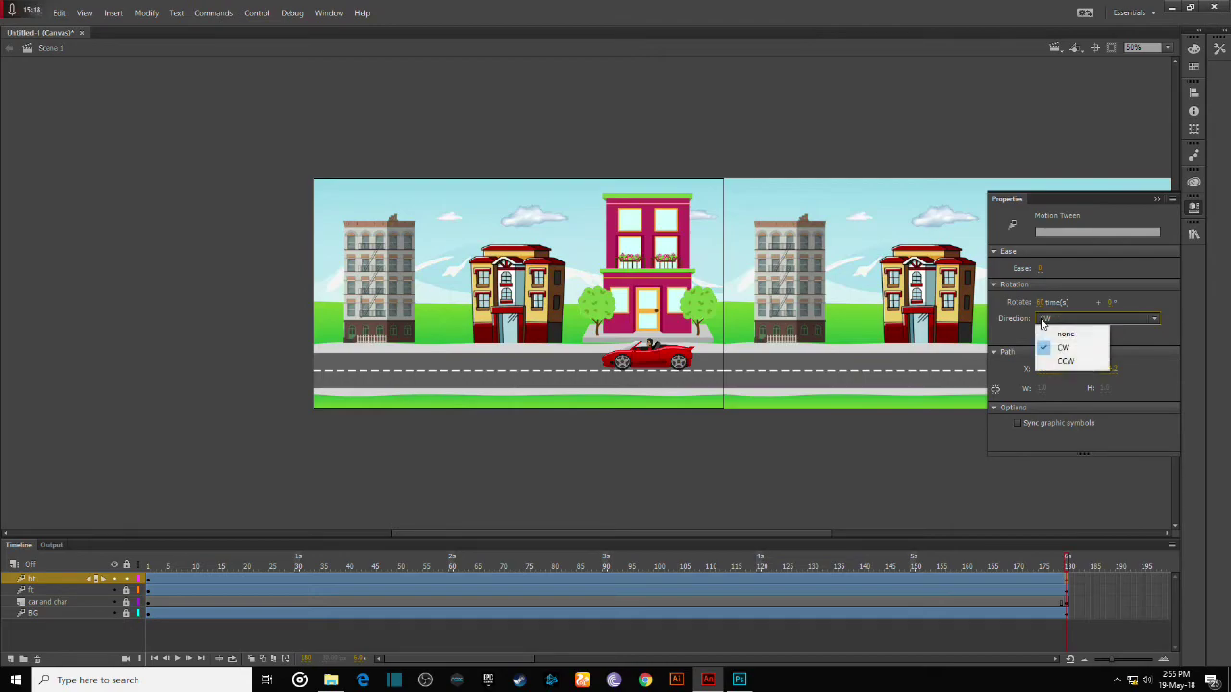
left_click(1054, 349)
left_click(1045, 319)
left_click(1061, 333)
left_click(1059, 322)
left_click(1058, 346)
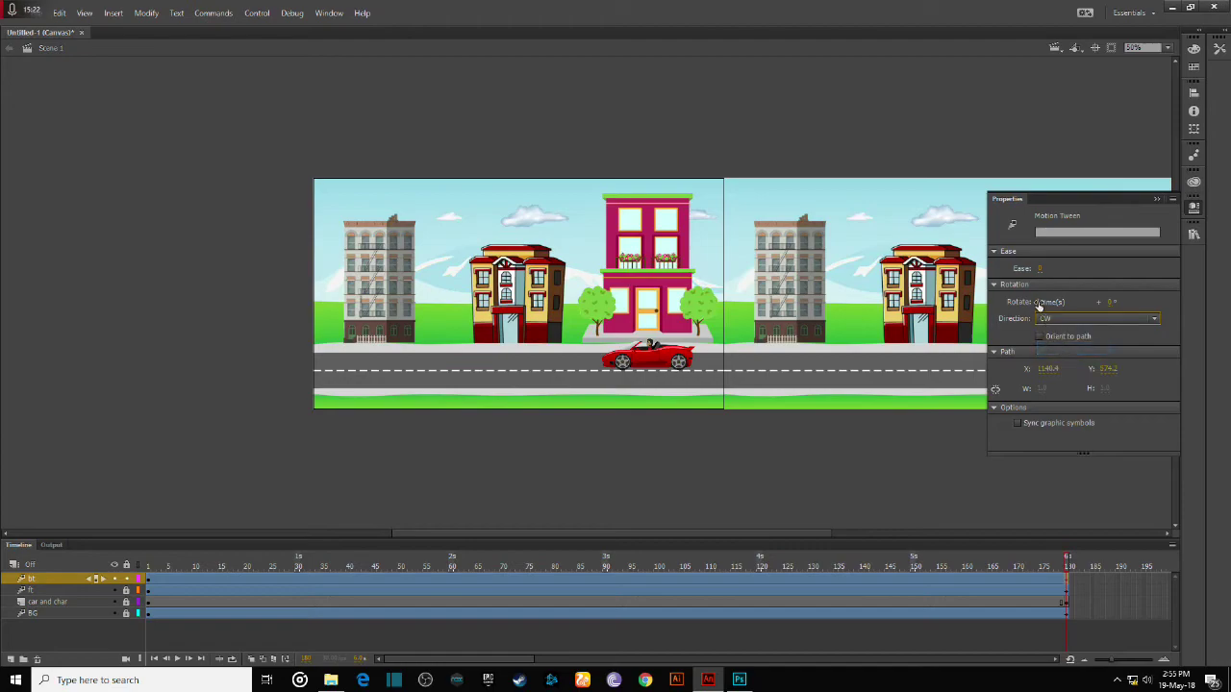
left_click(1039, 302)
left_click(865, 438)
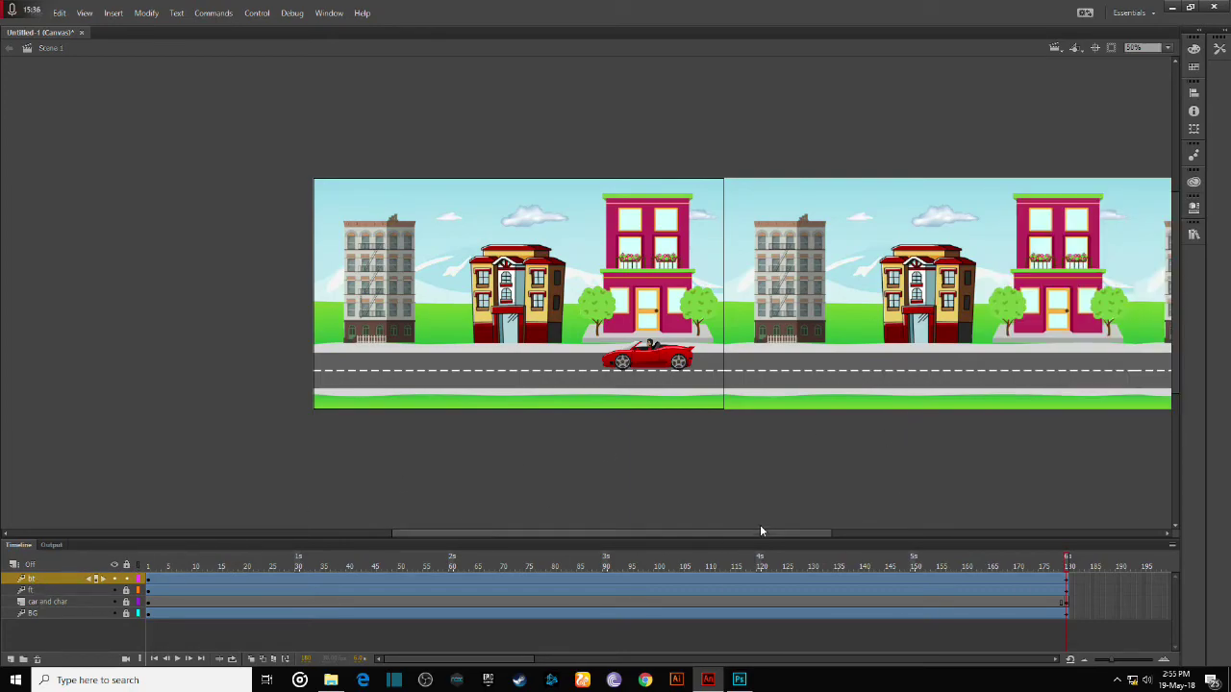
- Return the playhead to frame 1 and play back the animation with both tyres spinning
left_click_drag(1068, 563, 110, 555)
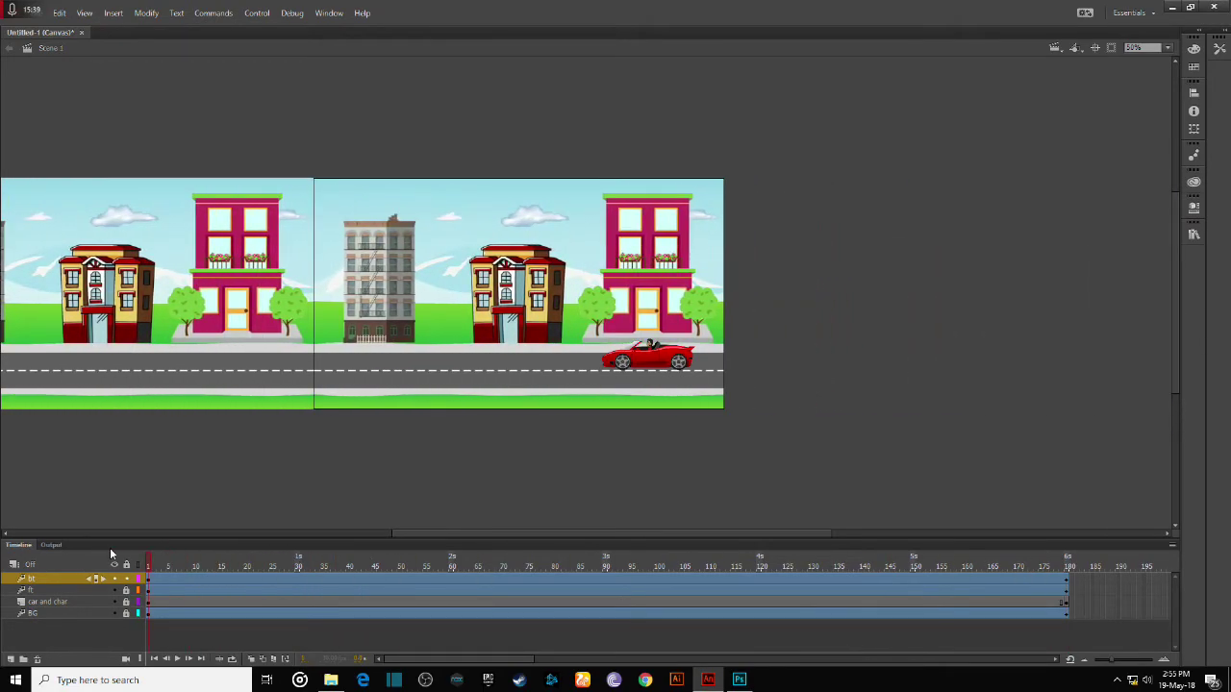
left_click(178, 660)
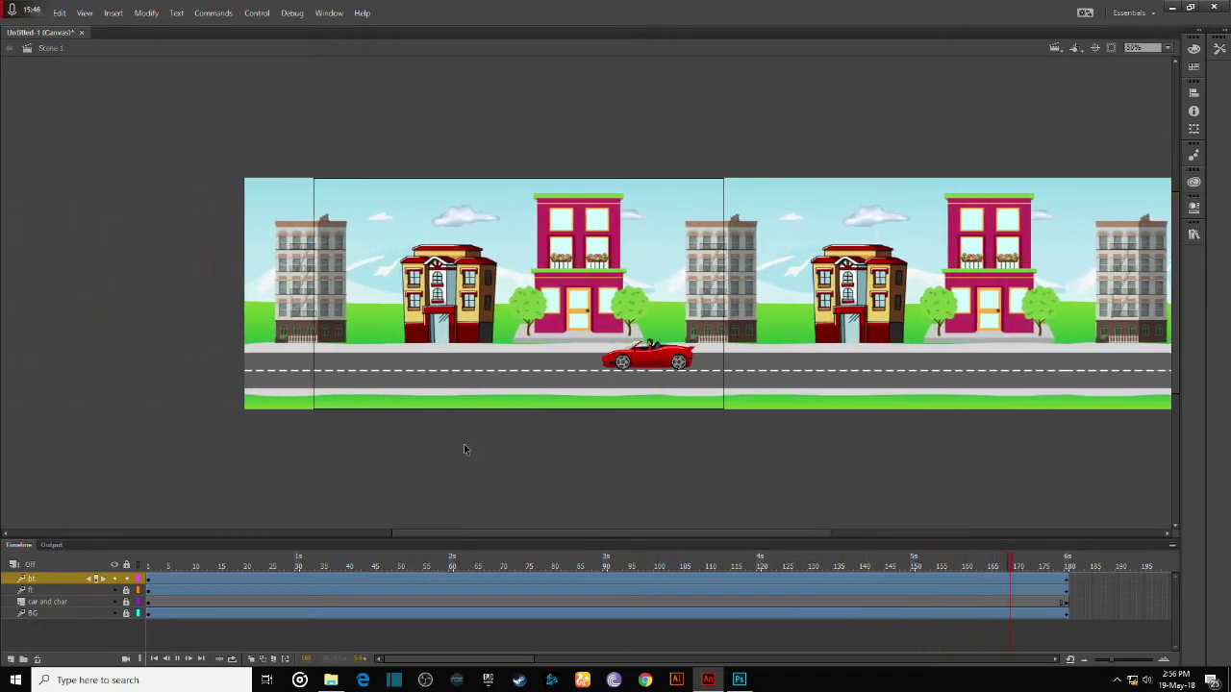
- Export the animation as the video Untitled-1.mov in the Animation pic folder on the Desktop
left_click(34, 12)
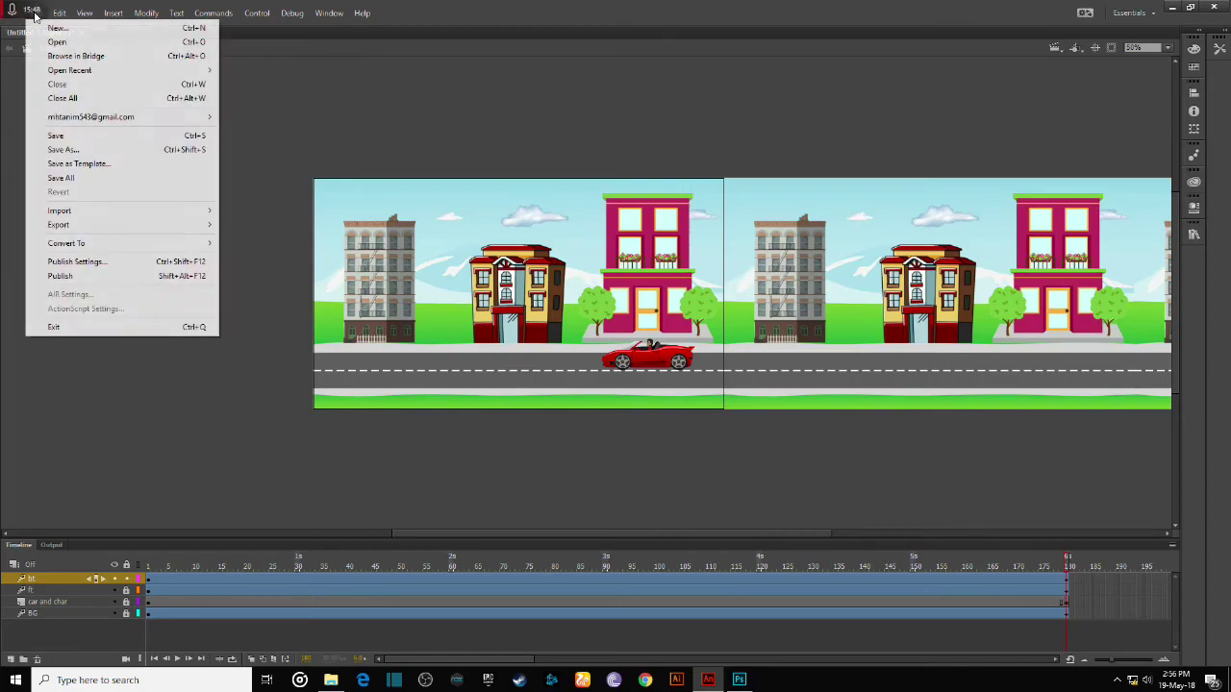
mouse_move(99, 222)
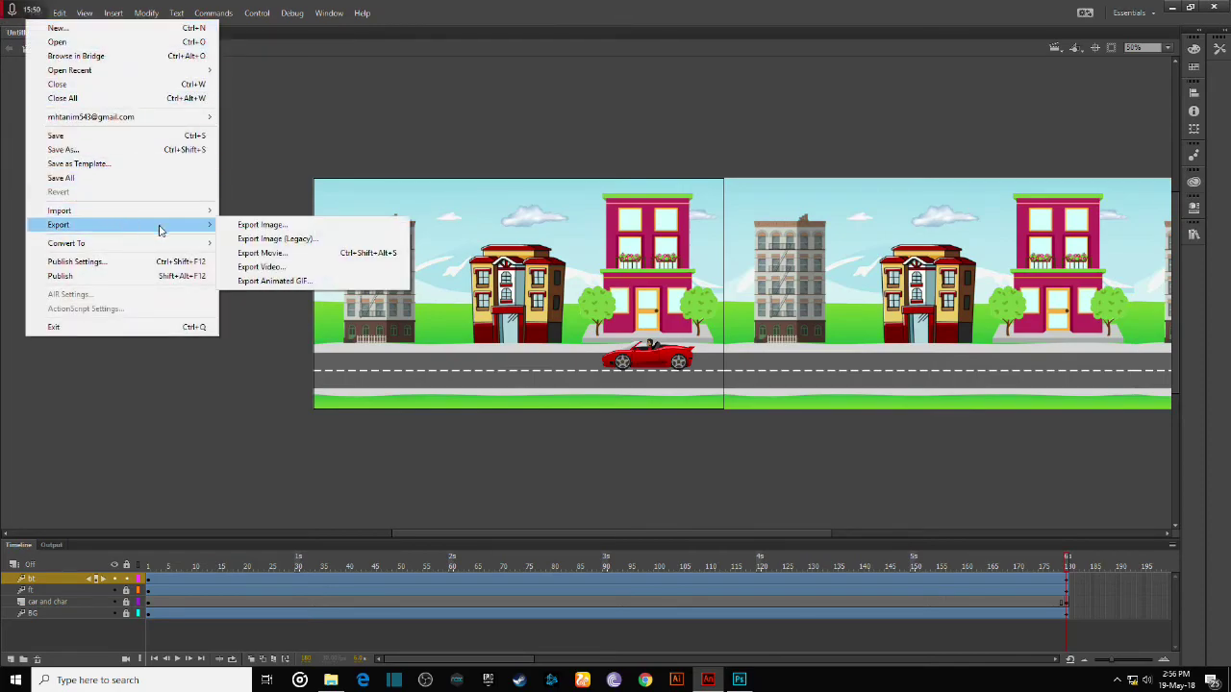
left_click(274, 268)
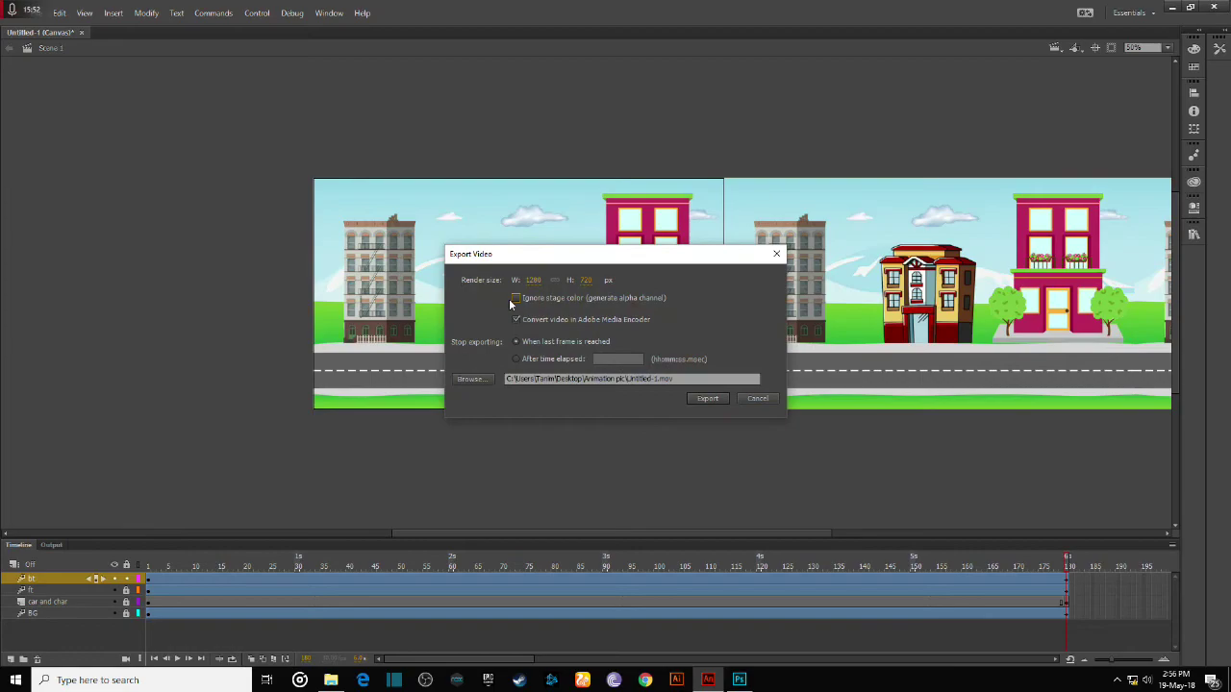
left_click(470, 379)
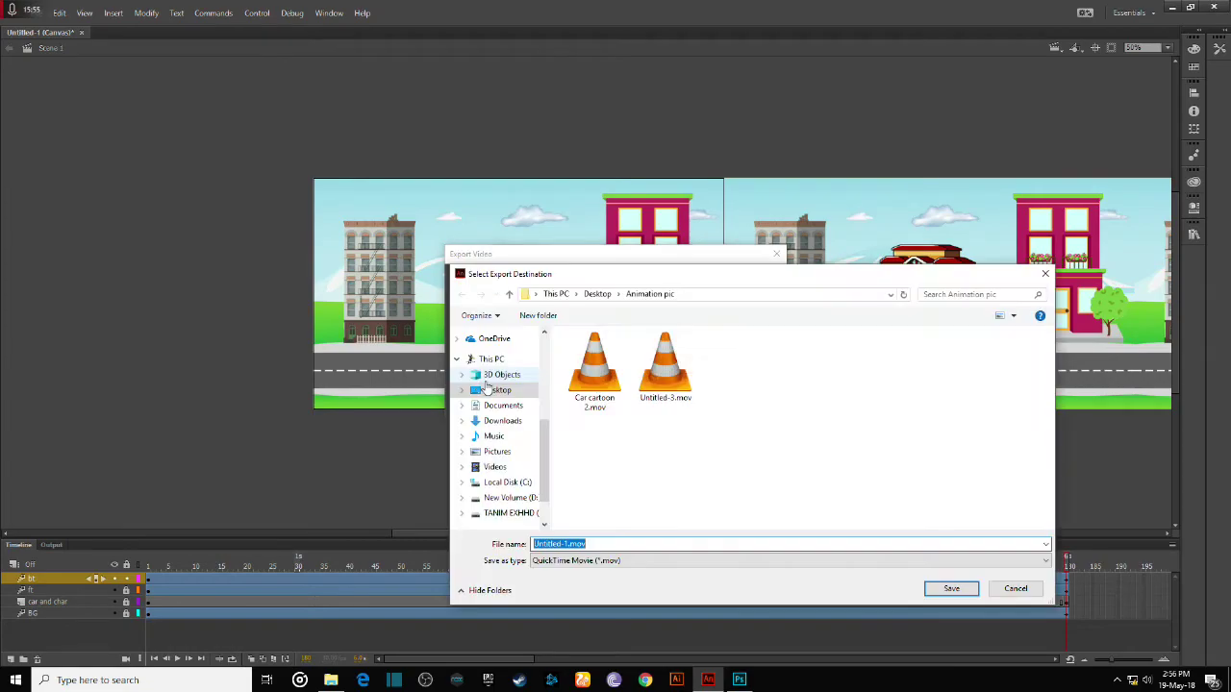
left_click(606, 544)
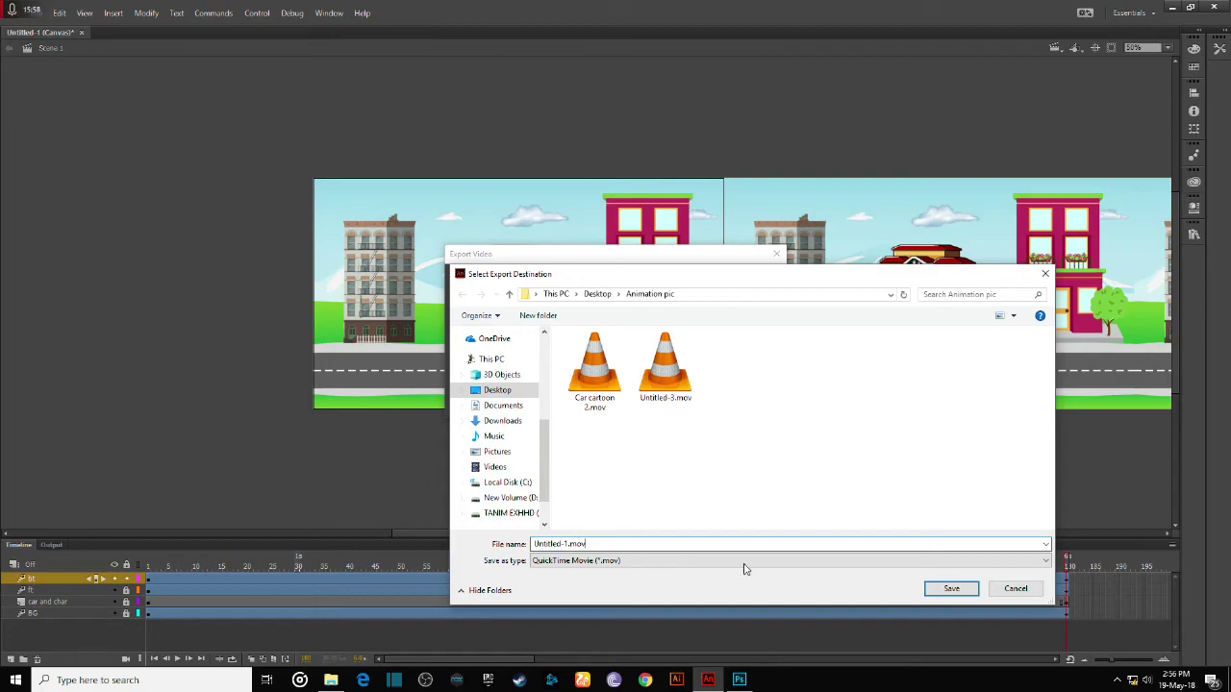
left_click(947, 588)
left_click(709, 399)
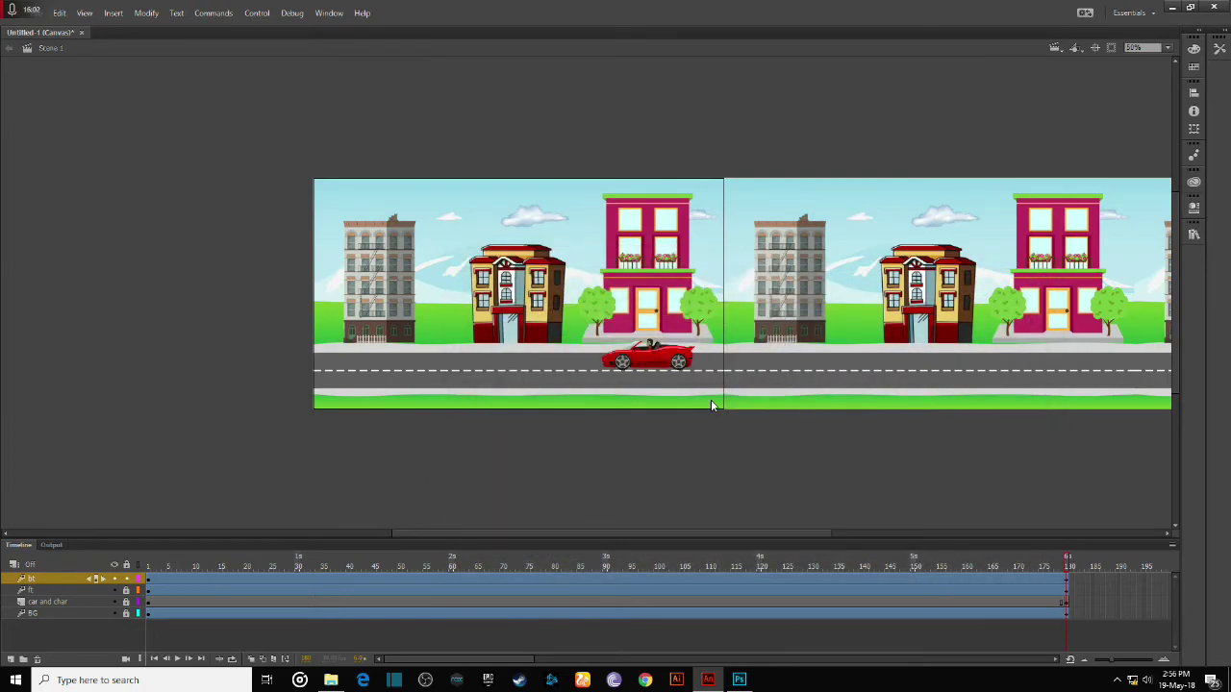
- Switch to the desktop, open the Animation pic folder in a maximized window and close Adobe Media Encoder
left_click(1173, 8)
right_click(579, 94)
left_click(619, 151)
double_click(73, 156)
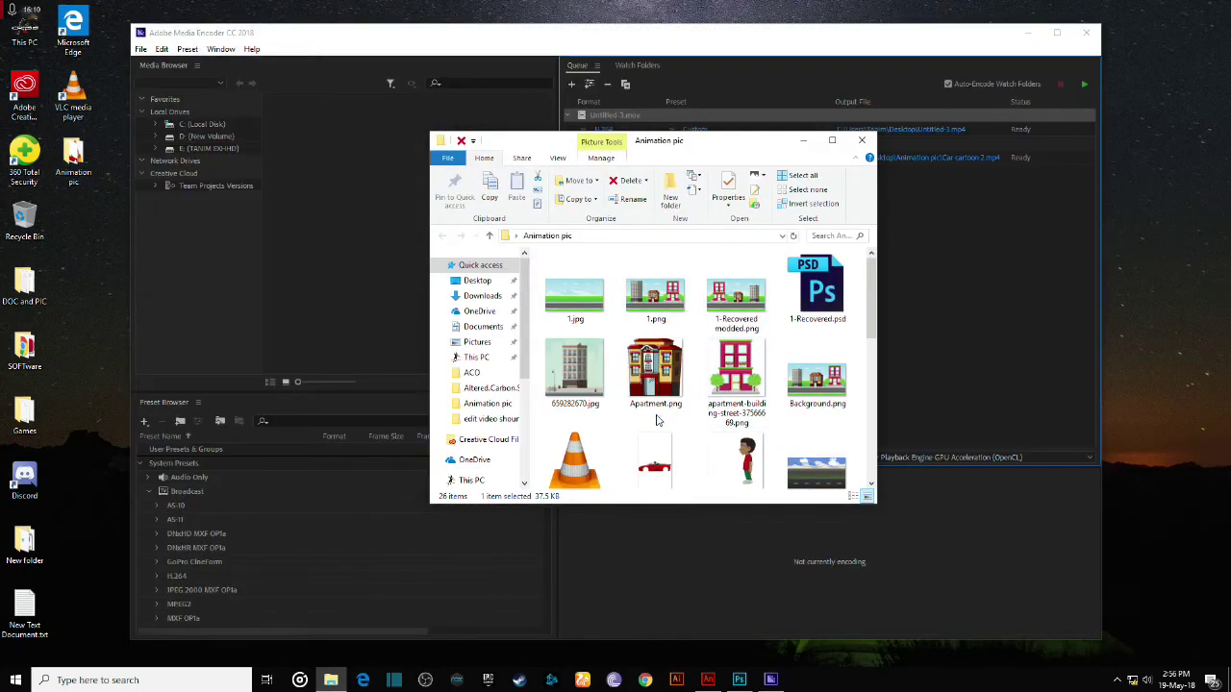
left_click_drag(726, 148, 441, 332)
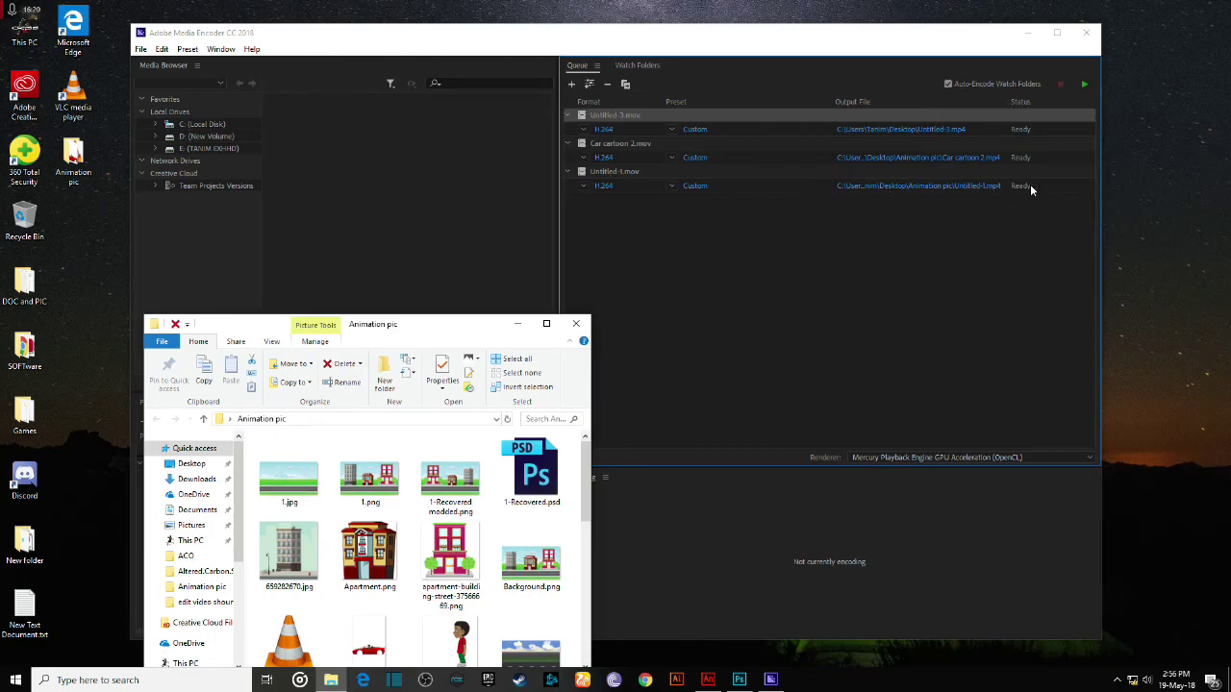
left_click(1088, 33)
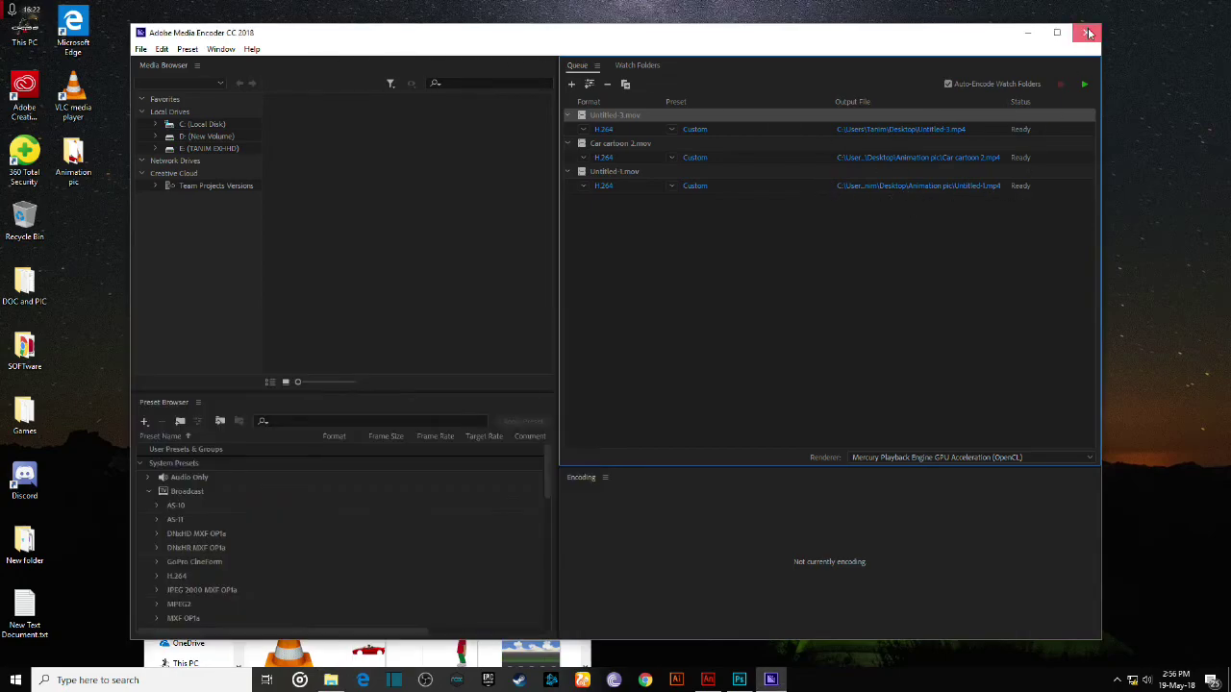
left_click_drag(445, 328, 478, 7)
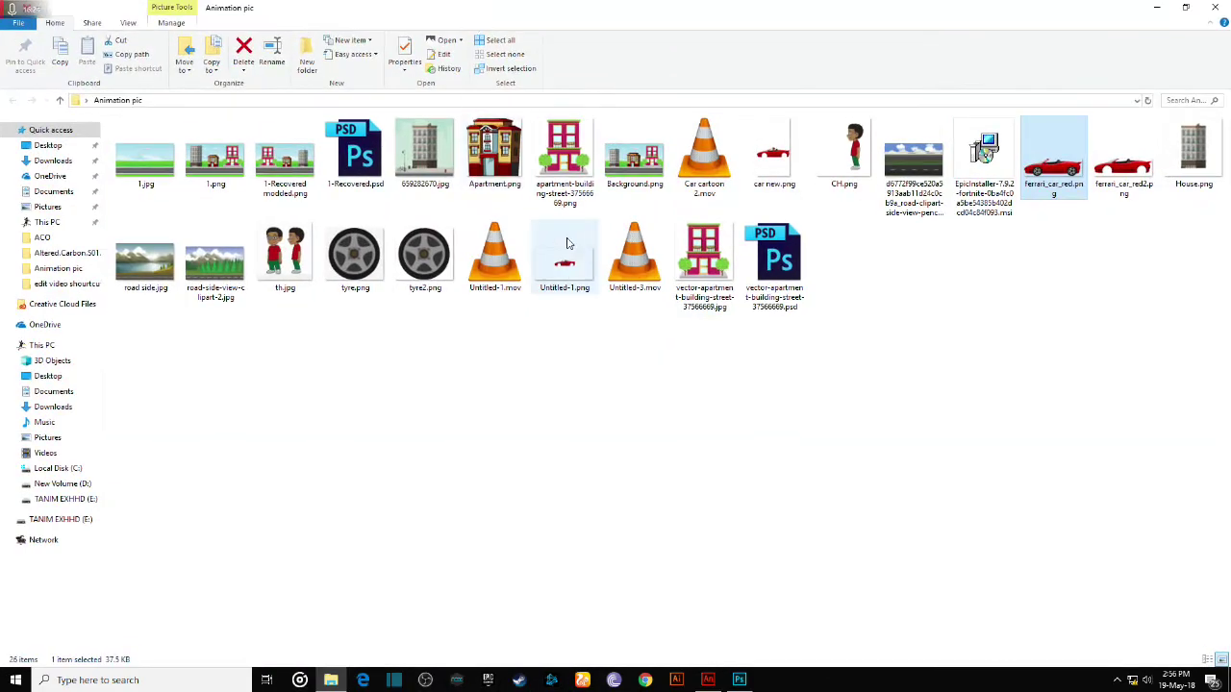
- Play the exported Untitled-1.mov in VLC and move the restored player window aside
left_click(515, 279)
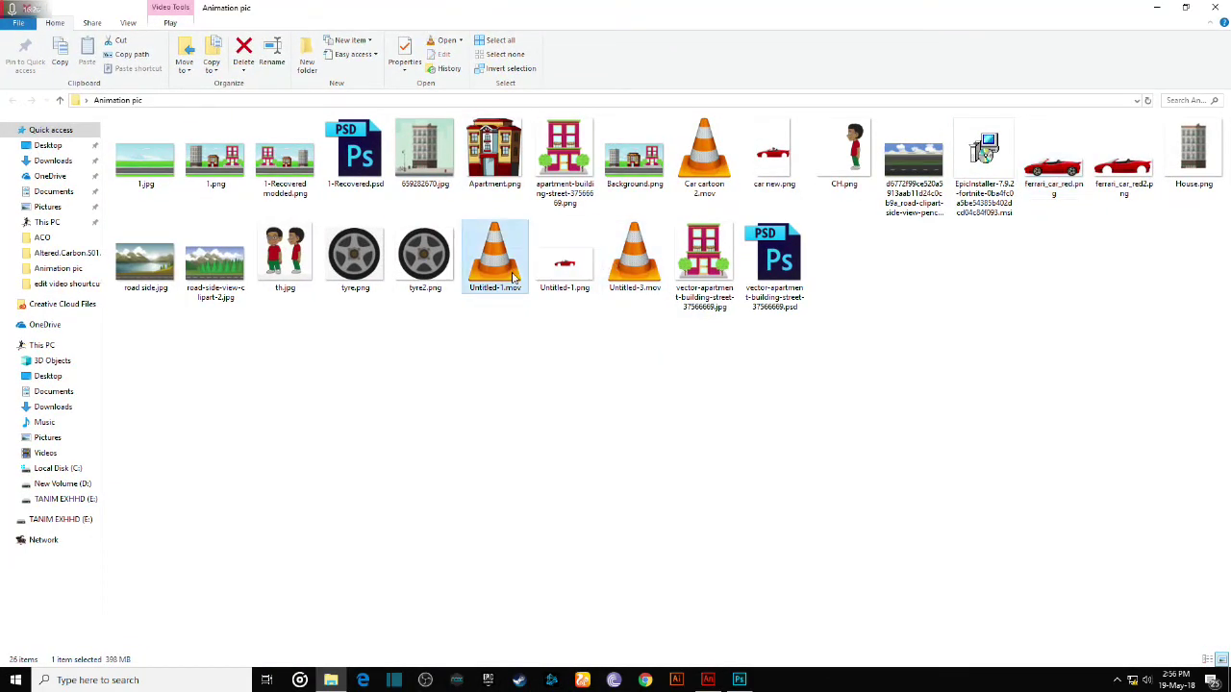
double_click(515, 278)
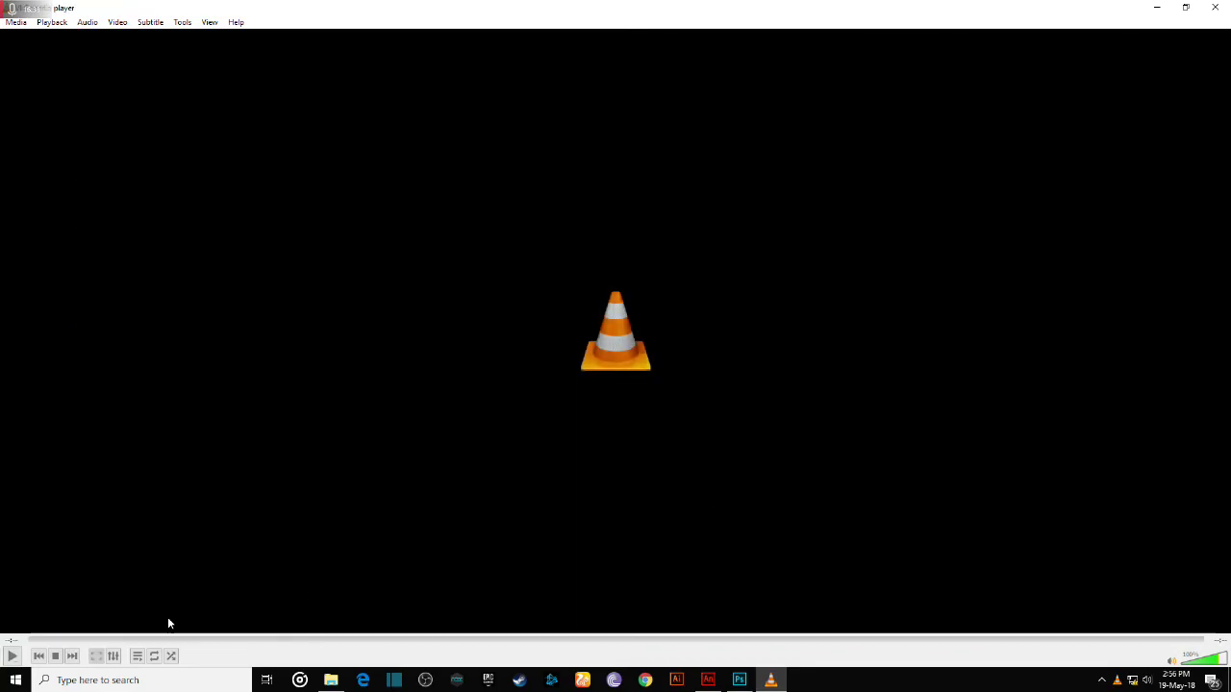
left_click(12, 657)
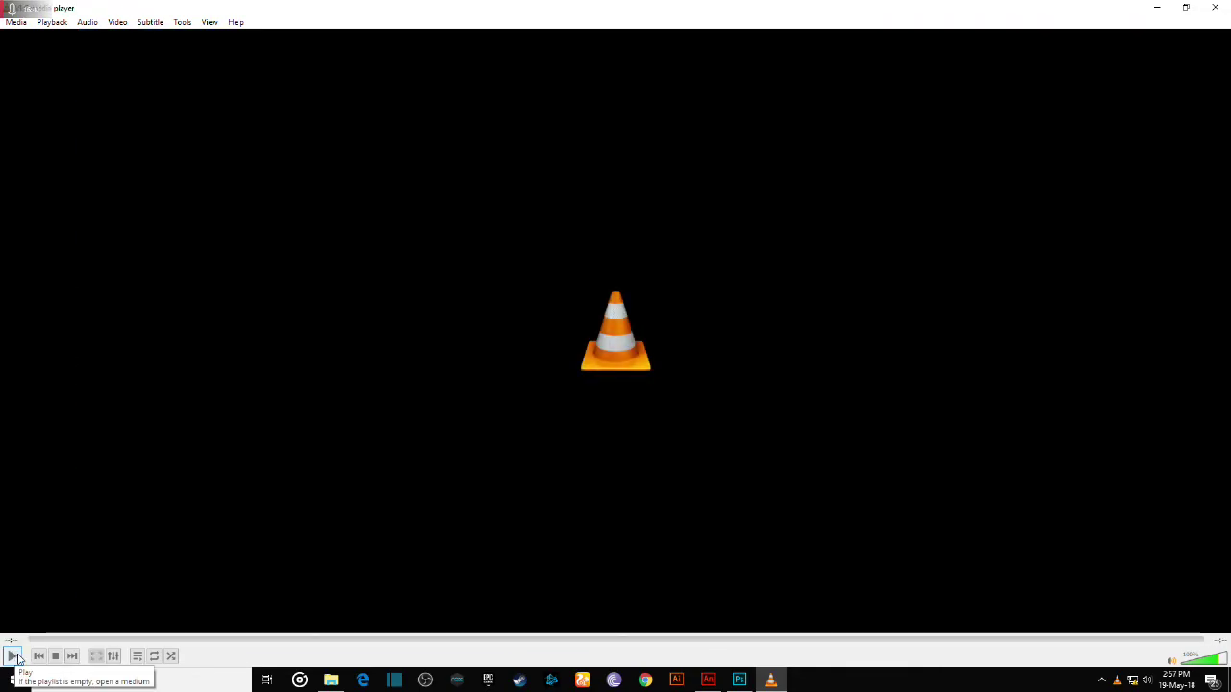
left_click(13, 656)
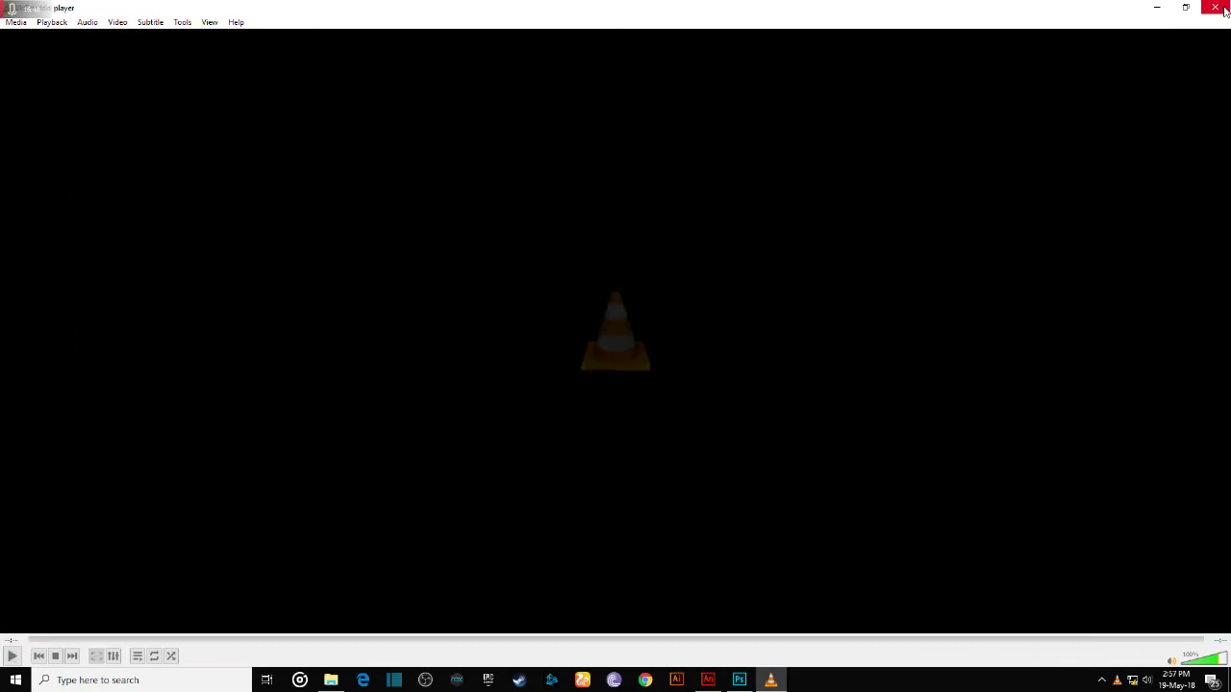
double_click(1005, 20)
left_click_drag(891, 144, 1058, 184)
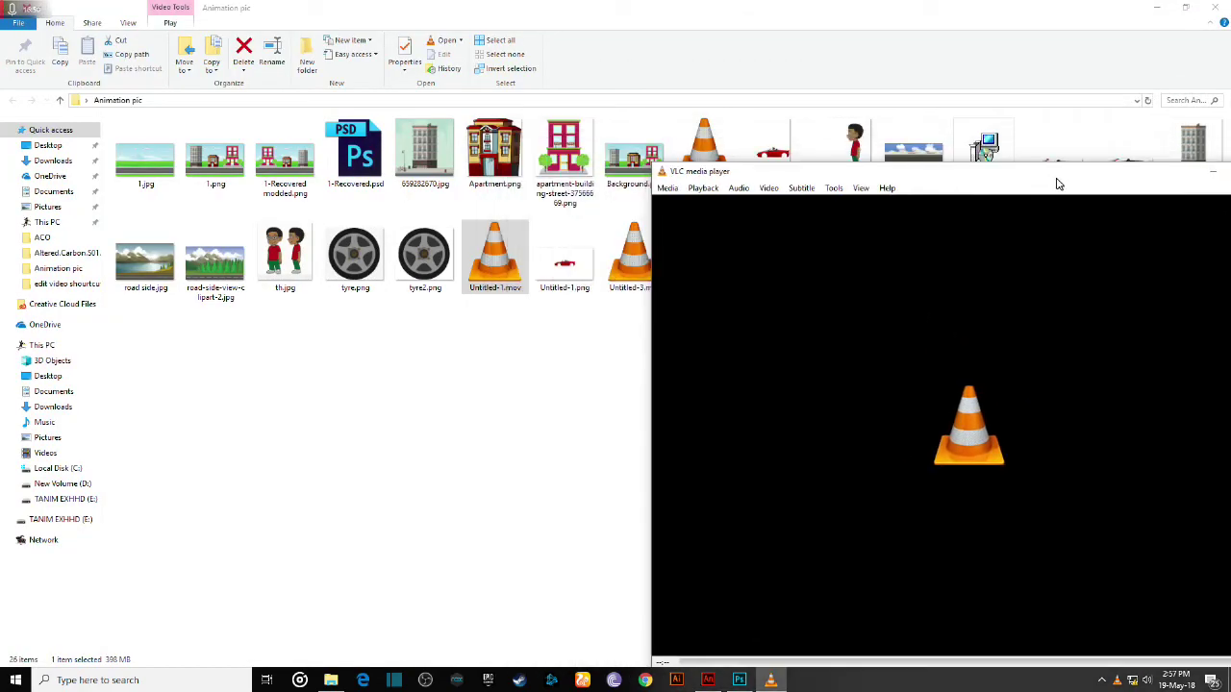
left_click_drag(786, 191, 954, 180)
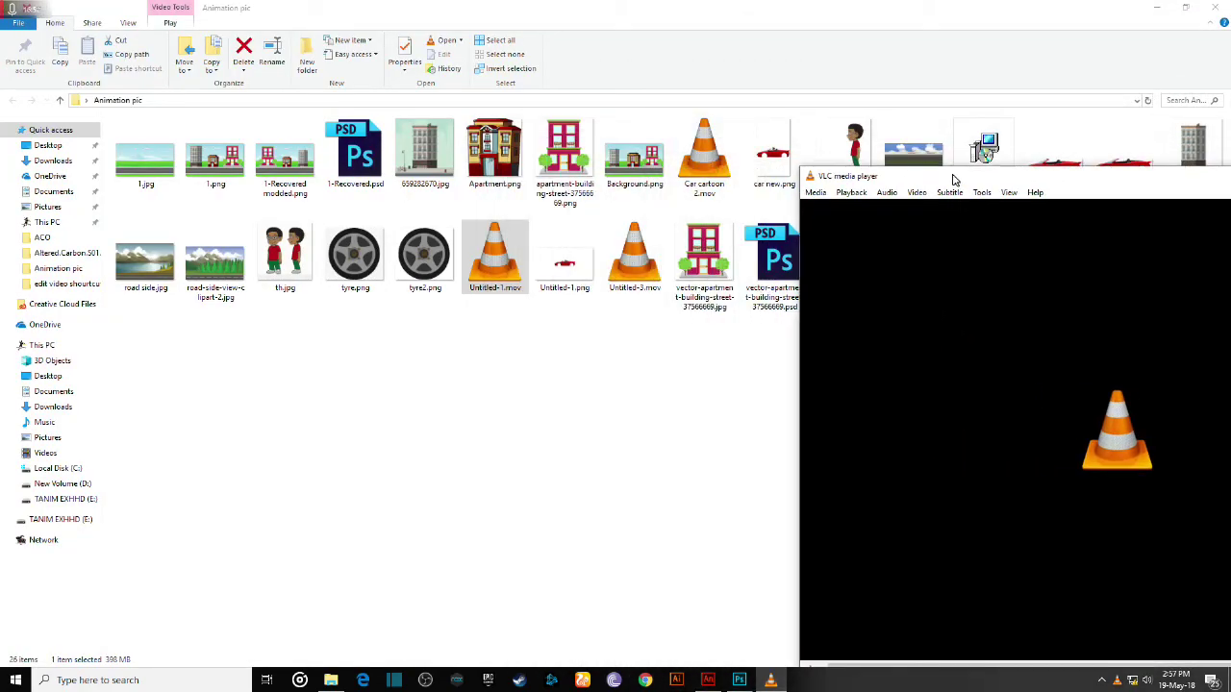
- Play Car cartoon 2.mov from the Animation pic folder and bring the player window into full view
left_click(708, 169)
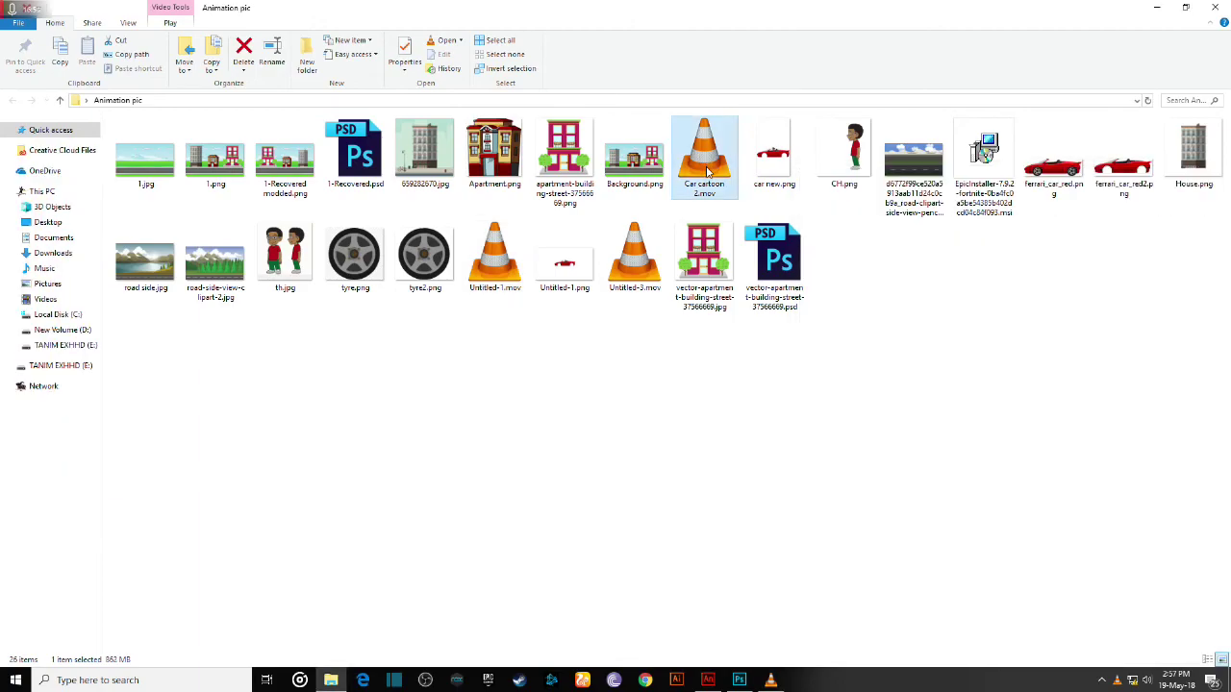
key("Return")
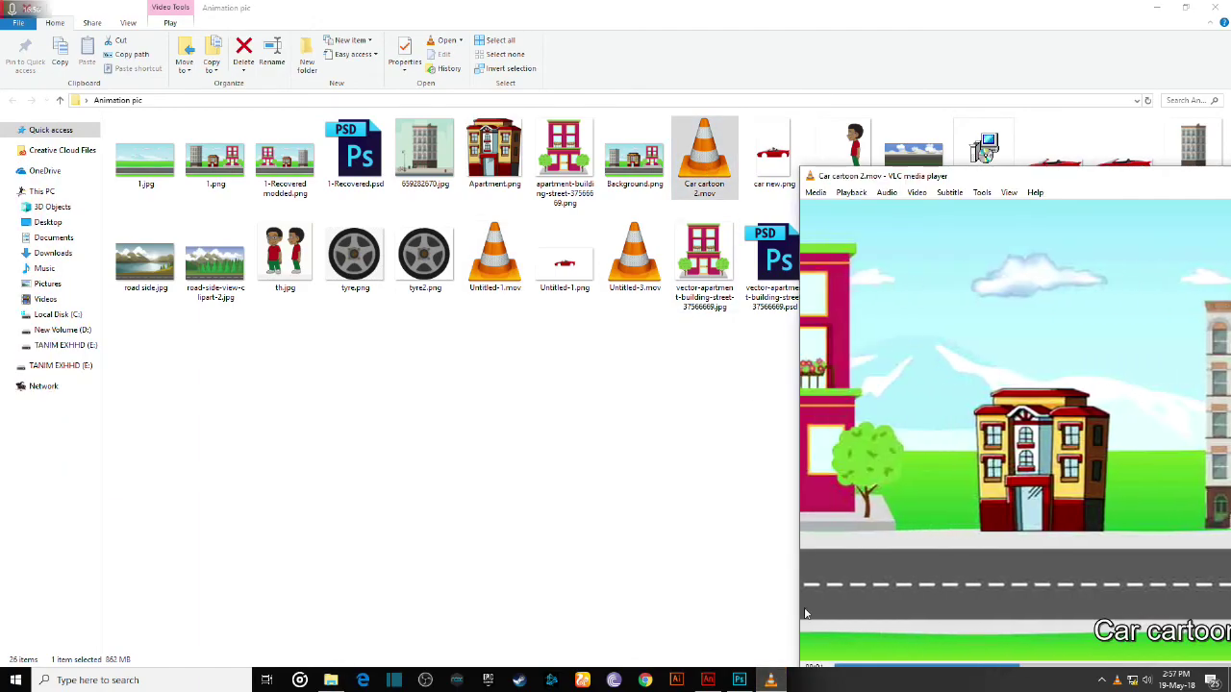
left_click_drag(997, 172, 415, 83)
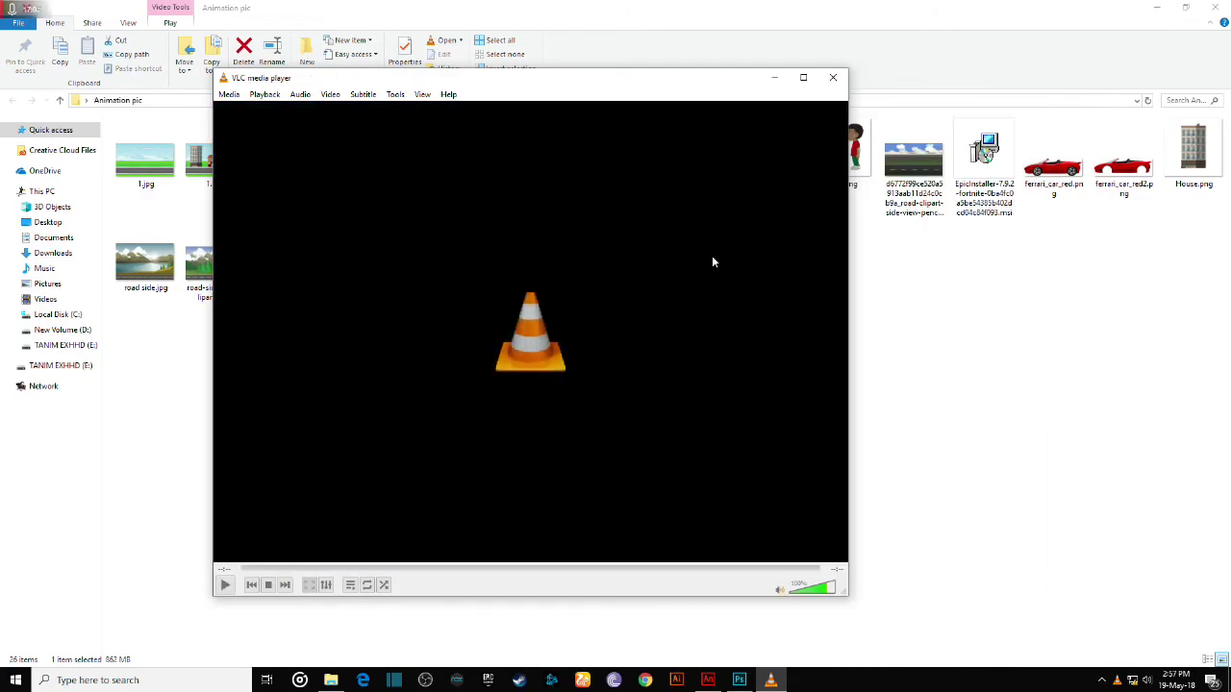
- Replay Untitled-1.mov in VLC and close the player
left_click_drag(687, 81, 1178, 105)
left_click(518, 274)
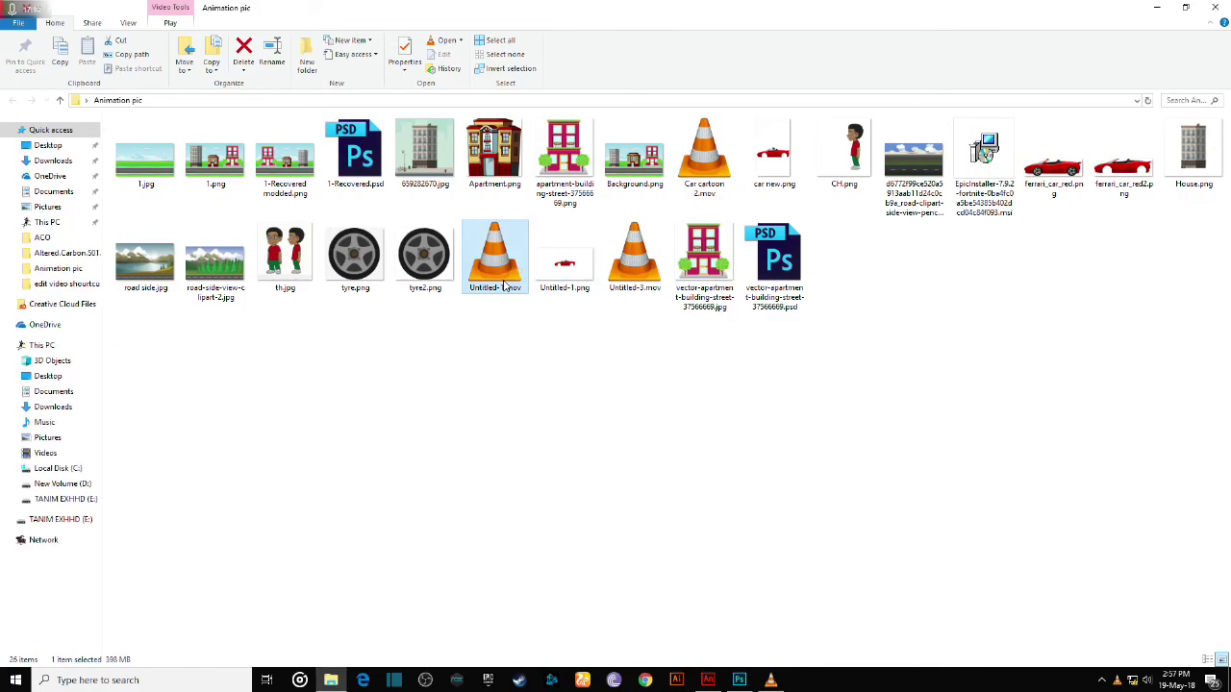
left_click(770, 680)
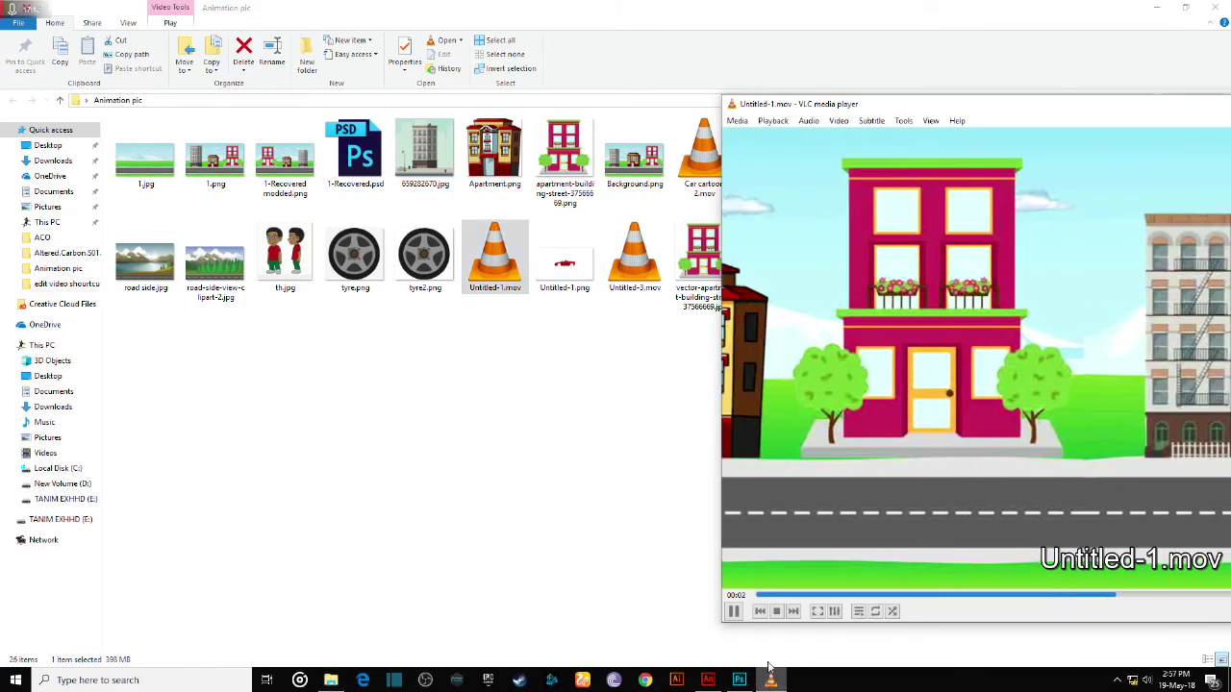
left_click_drag(945, 106, 537, 77)
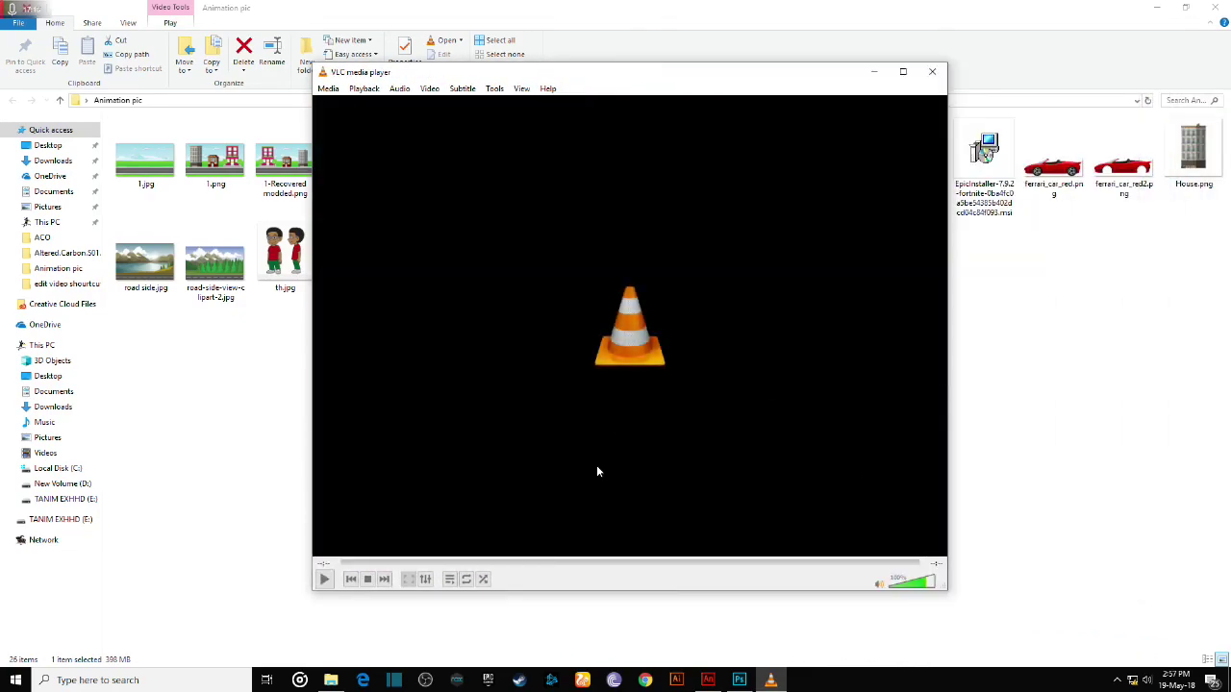
left_click(326, 580)
left_click(323, 580)
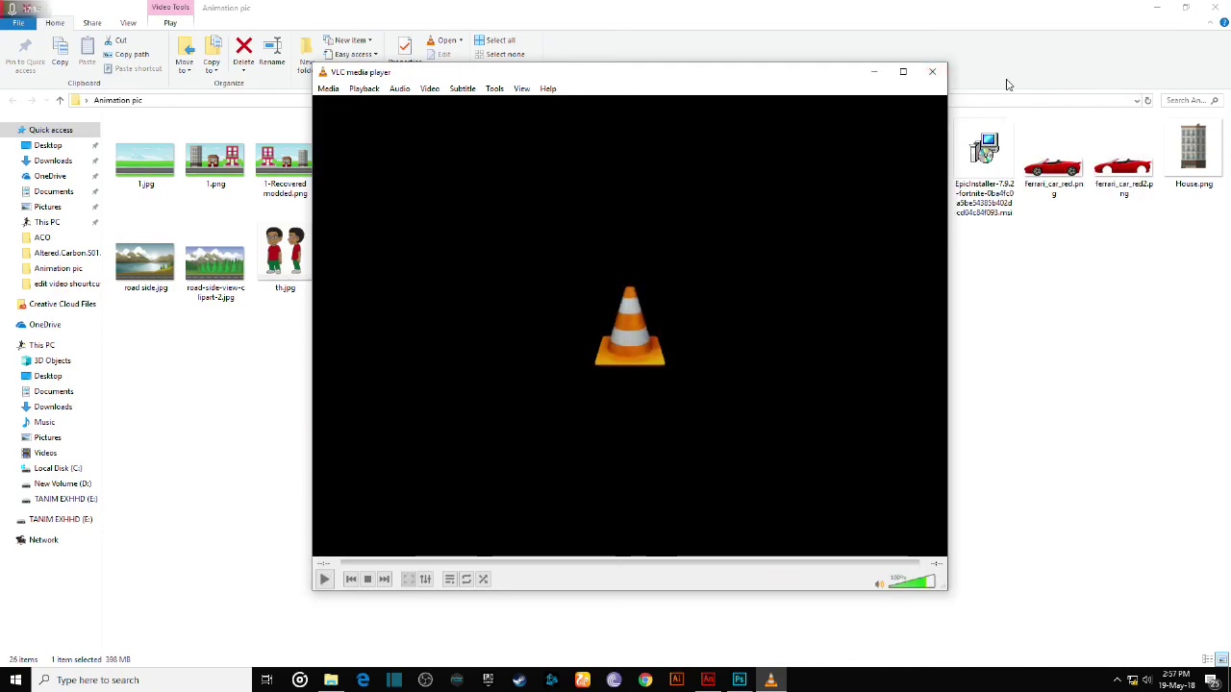
left_click(933, 73)
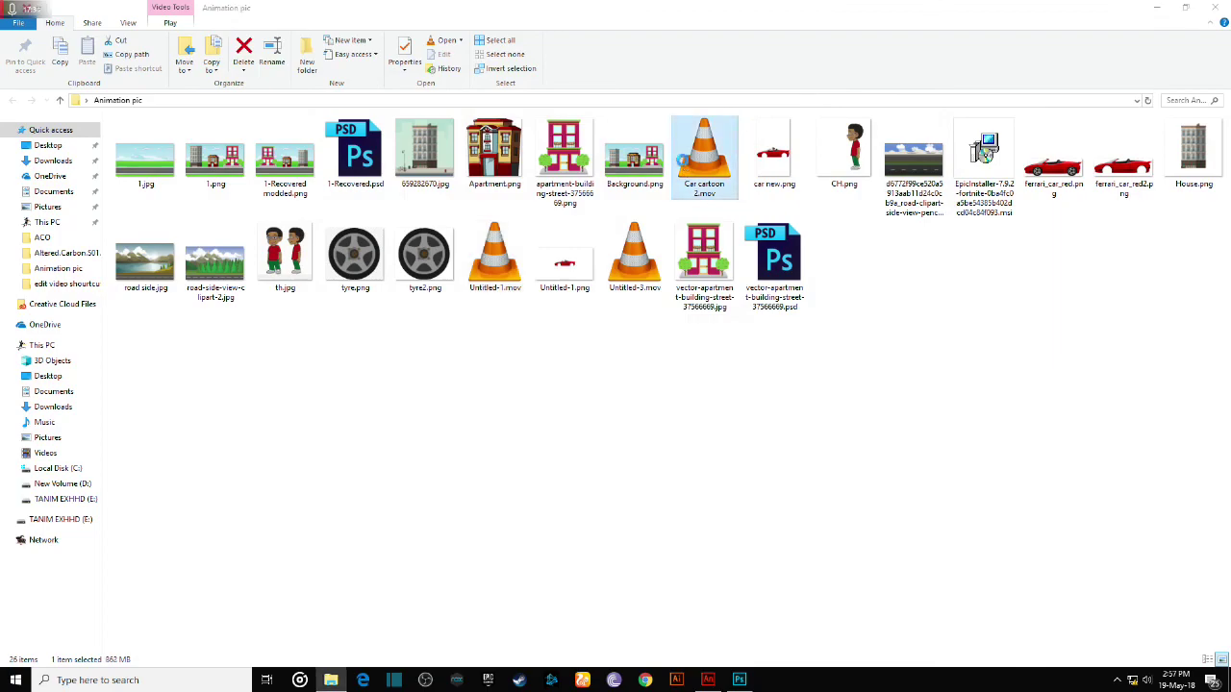
- Watch Car cartoon 2.mov once more in VLC and close the player
double_click(680, 169)
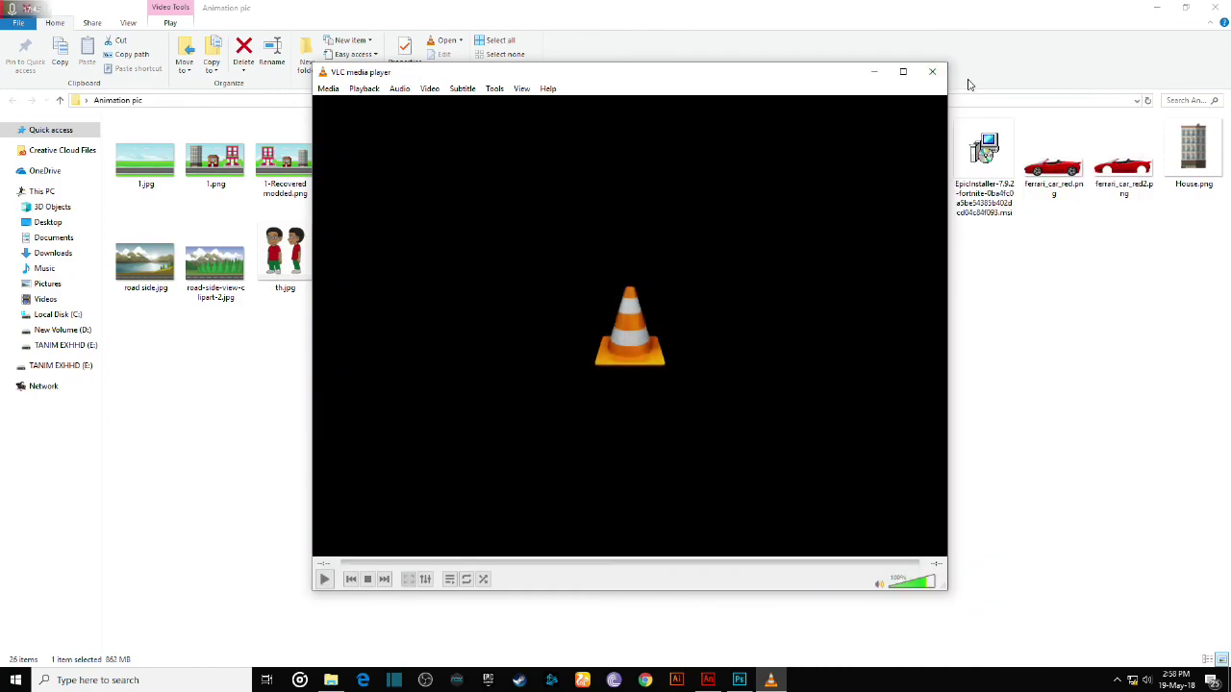
left_click(933, 73)
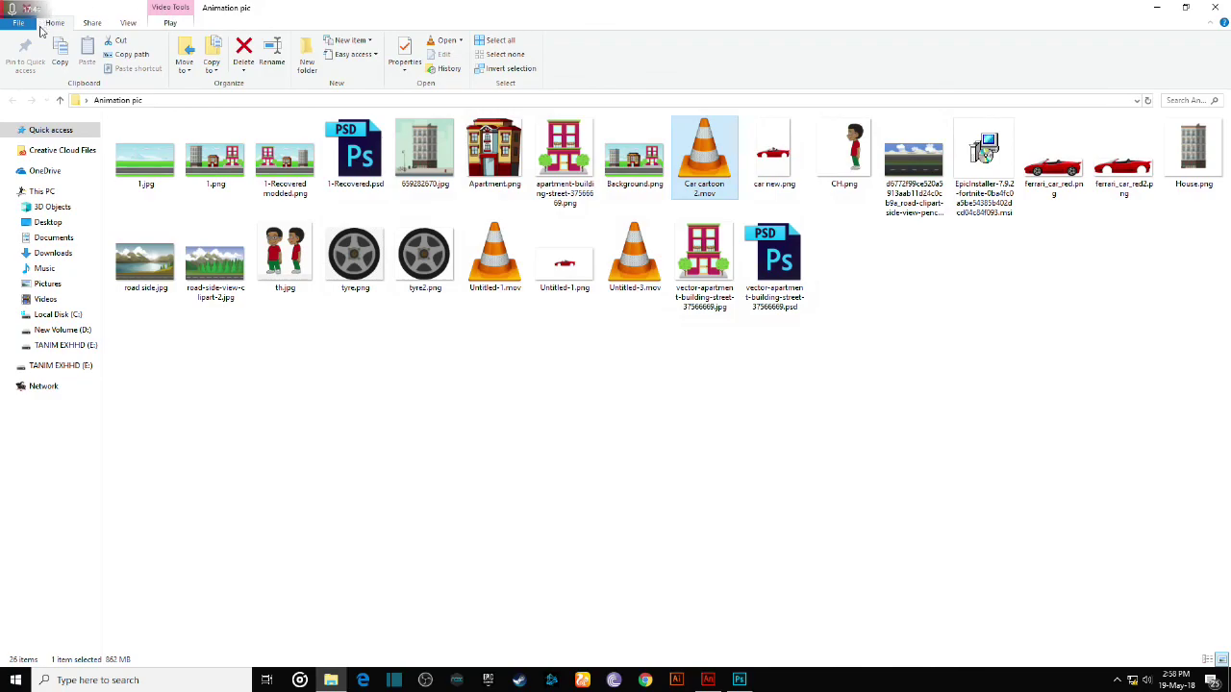